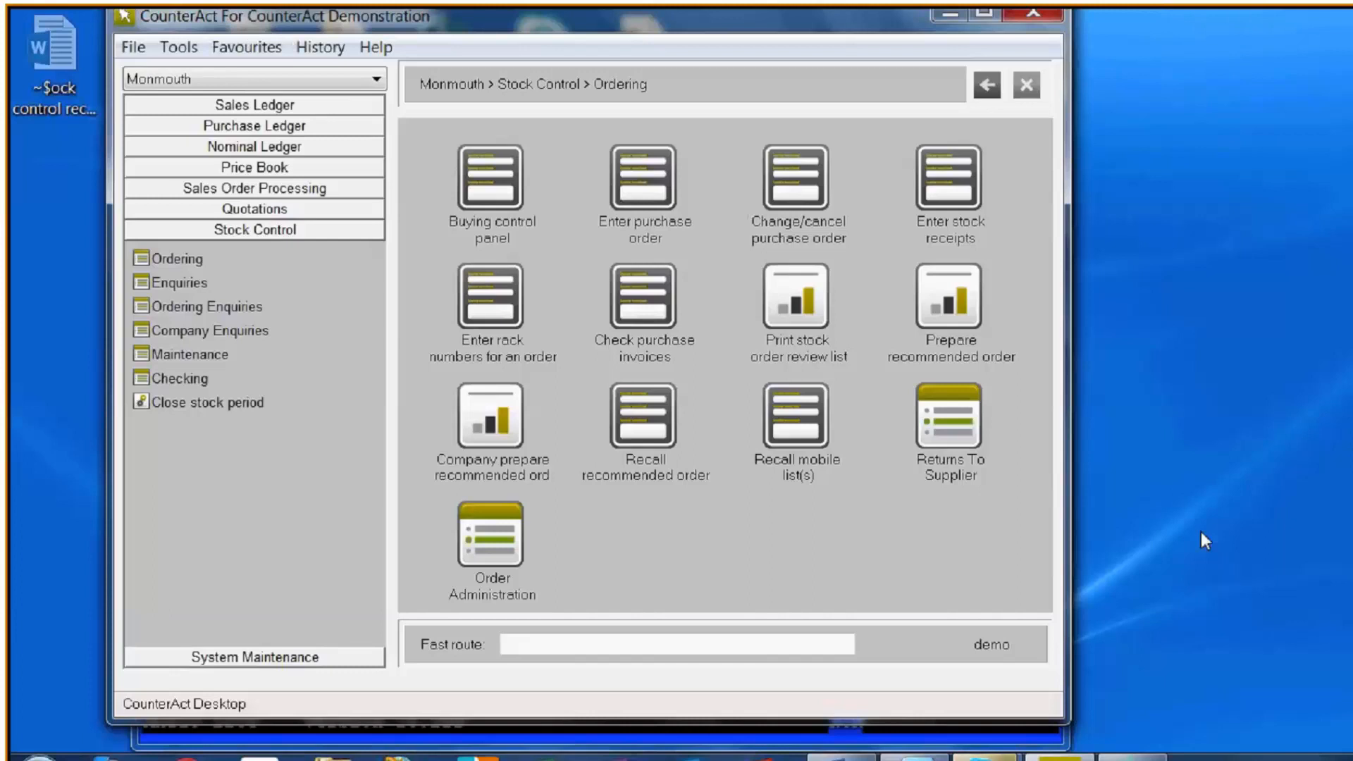
# - Switch to the Skype for Business webinar window, admit the person waiting in the lobby and minimize the meeting window
pyautogui.hotkey('alt', 'Tab')
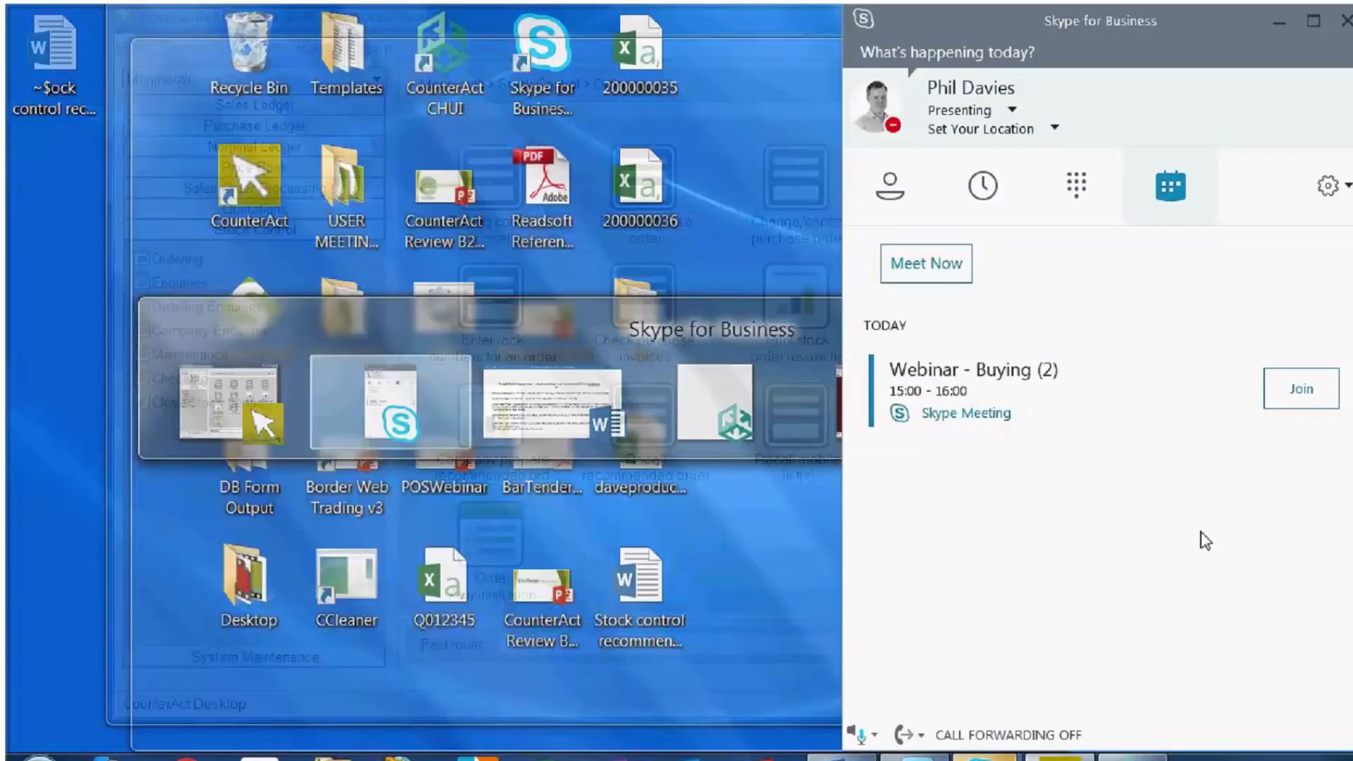
pyautogui.hotkey('alt', 'Tab')
pyautogui.hotkey('alt', 'Tab')
pyautogui.hotkey('alt', 'Tab')
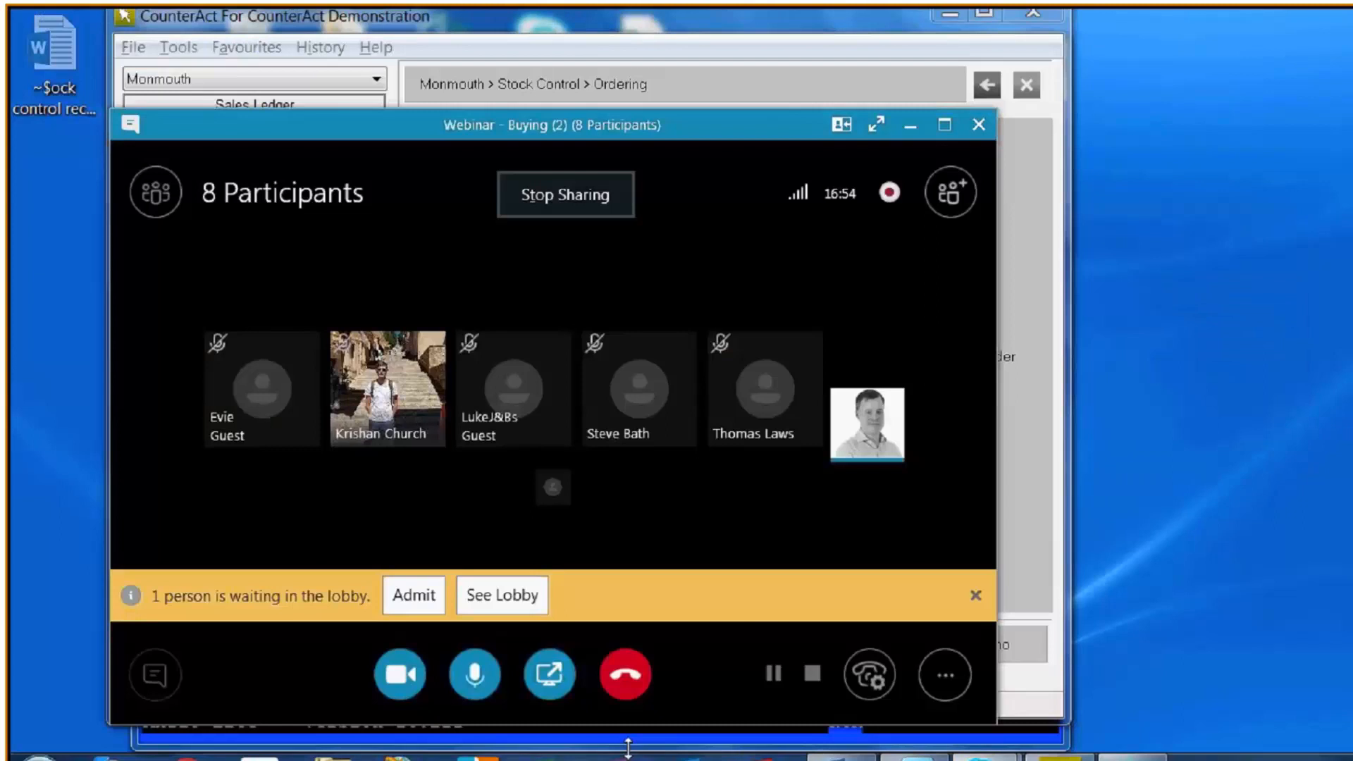
pyautogui.click(411, 595)
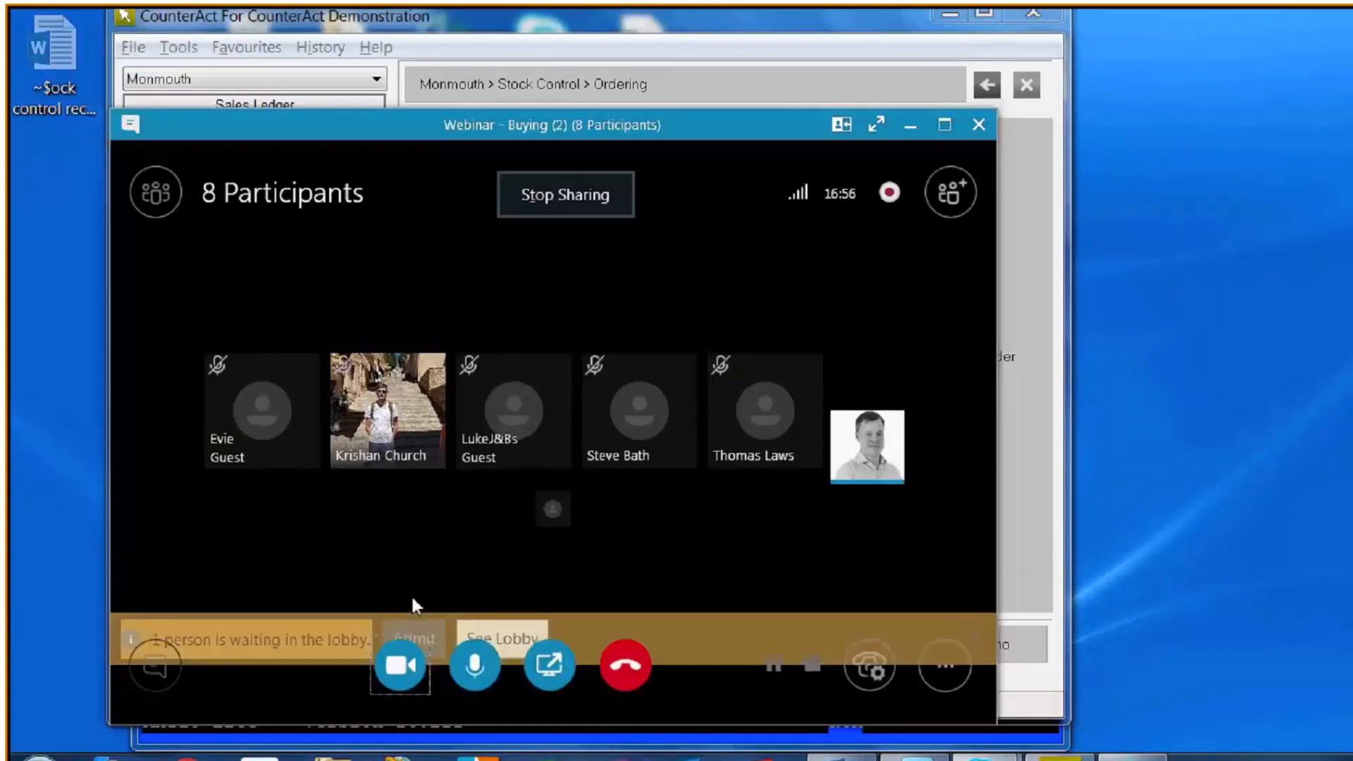
pyautogui.click(910, 127)
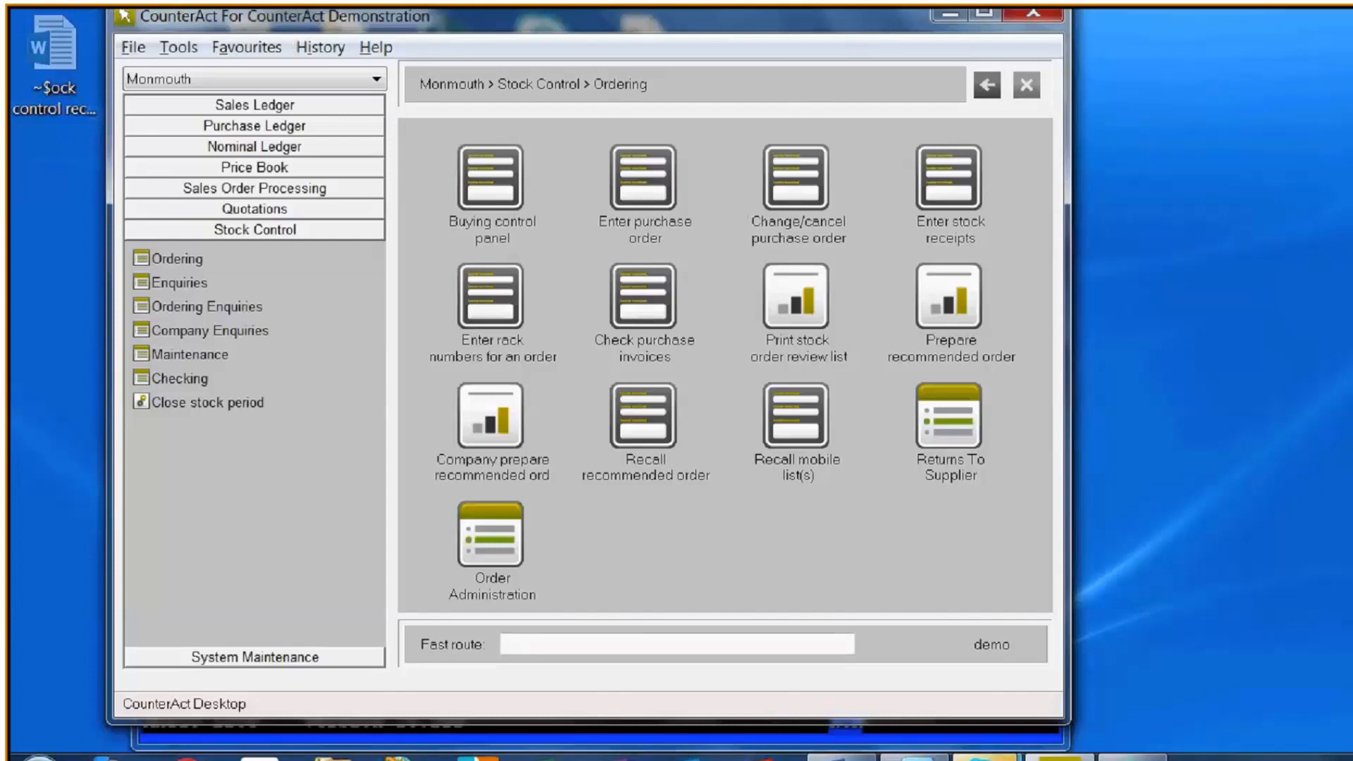
# - Switch to the Word document "Stock control recommended order calculations", examine the target stock and required stock formulas, and minimize it
pyautogui.moveTo(987, 758)
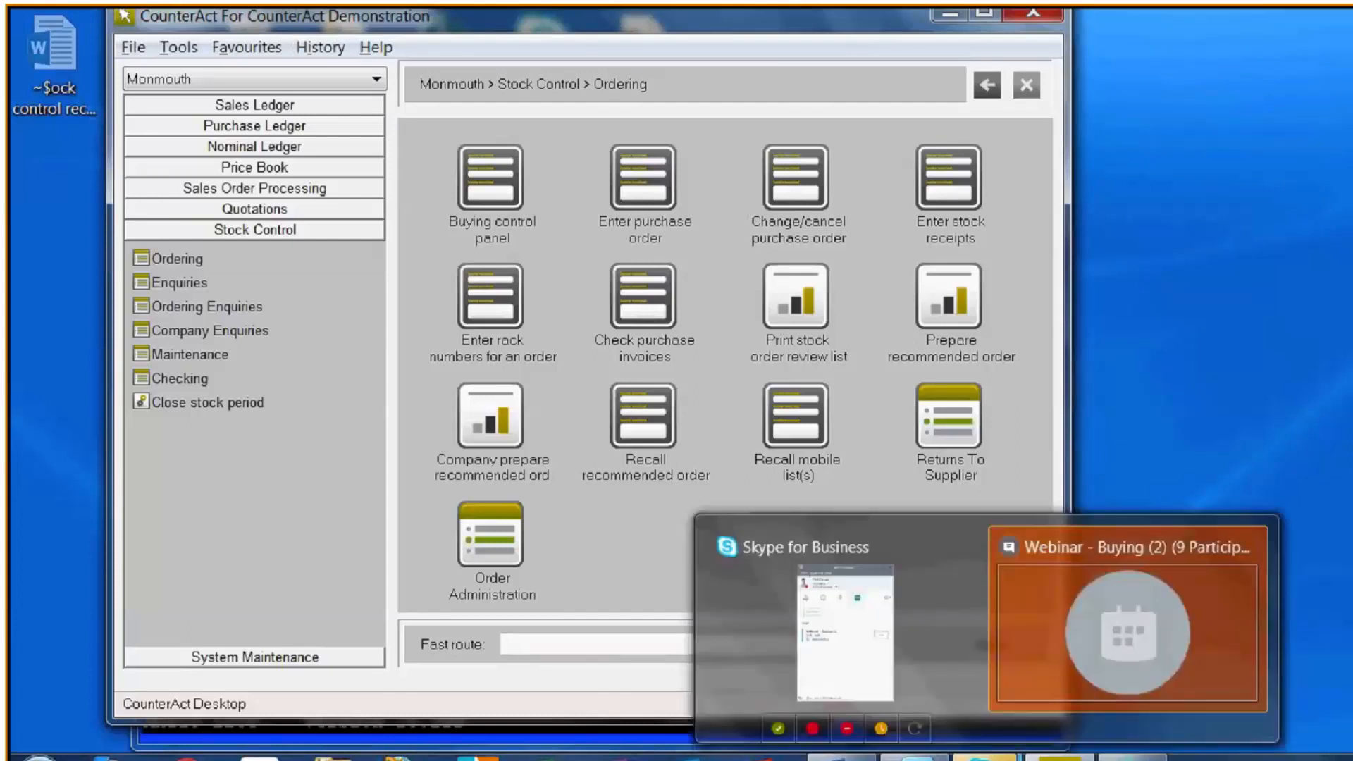
pyautogui.moveTo(1128, 620)
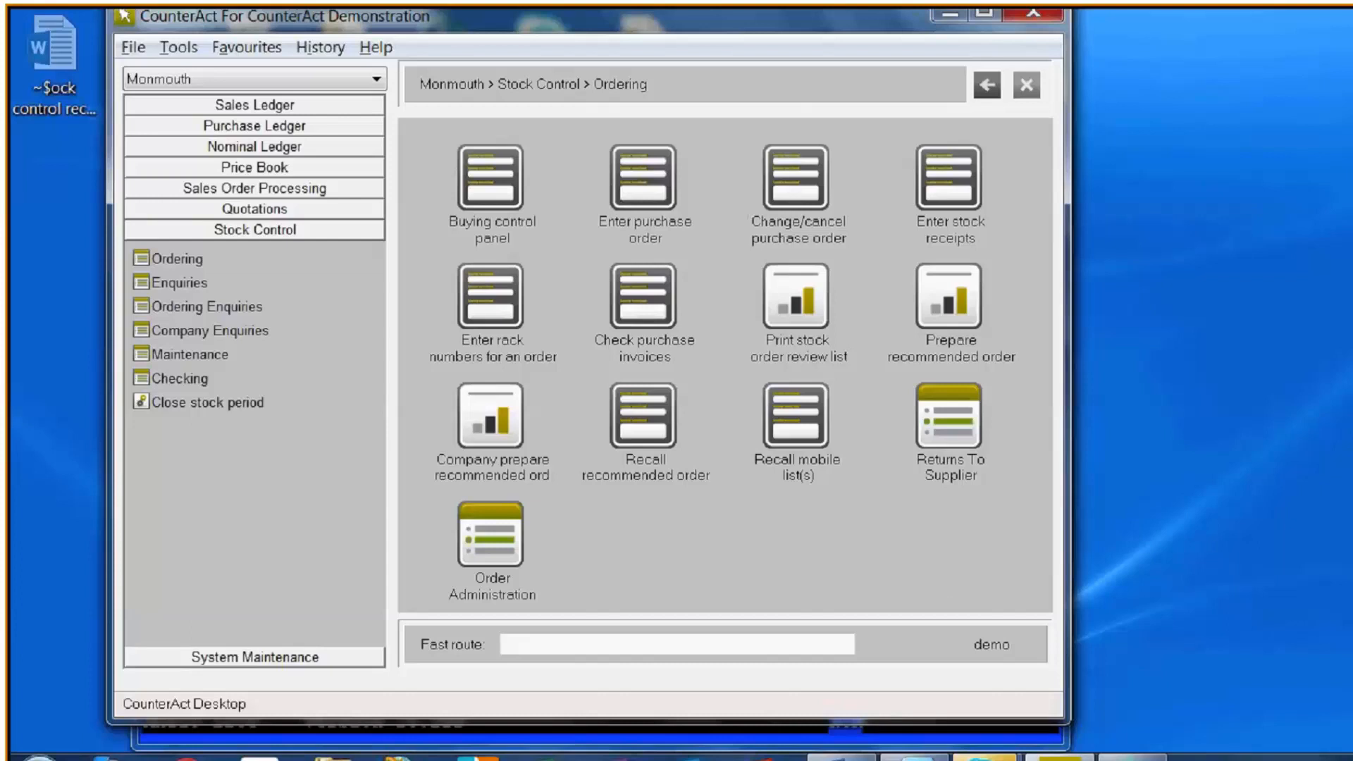
pyautogui.click(842, 757)
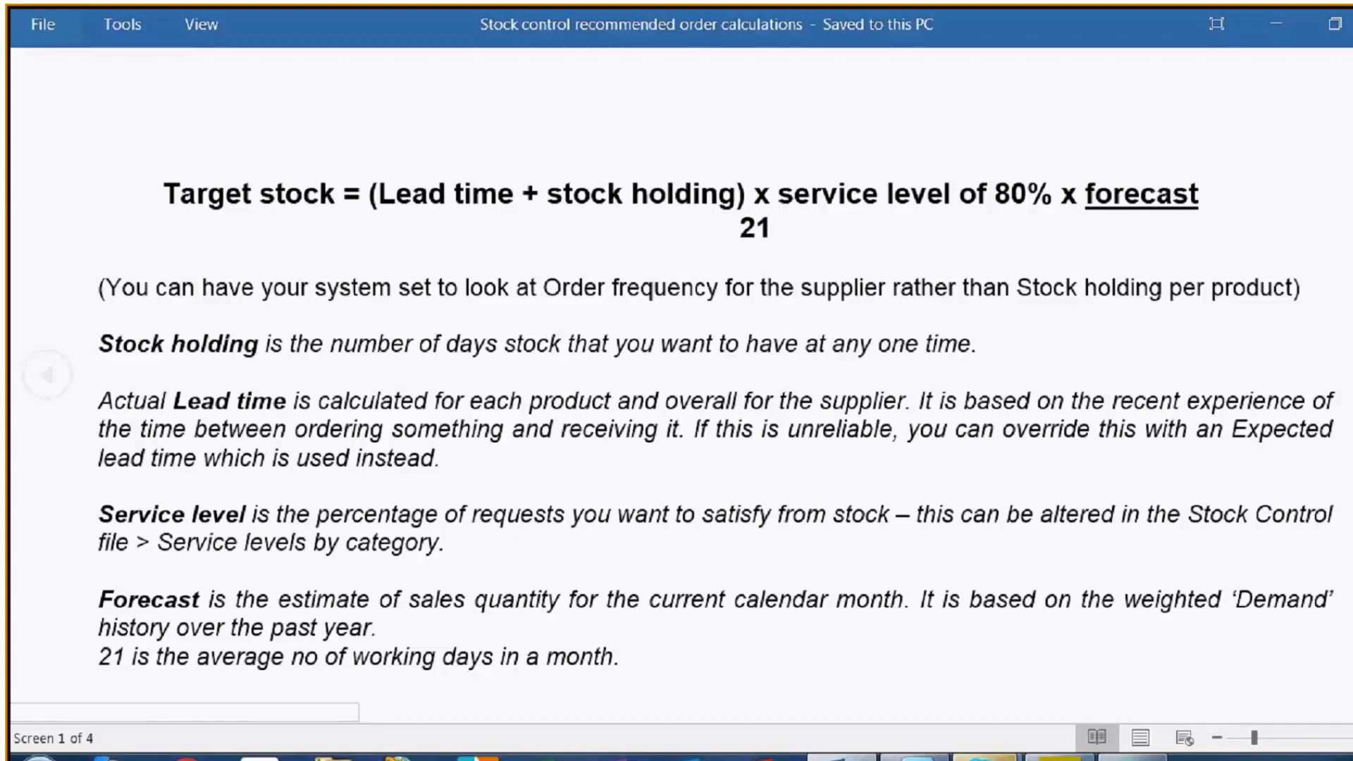
pyautogui.moveTo(985, 758)
pyautogui.click(1063, 705)
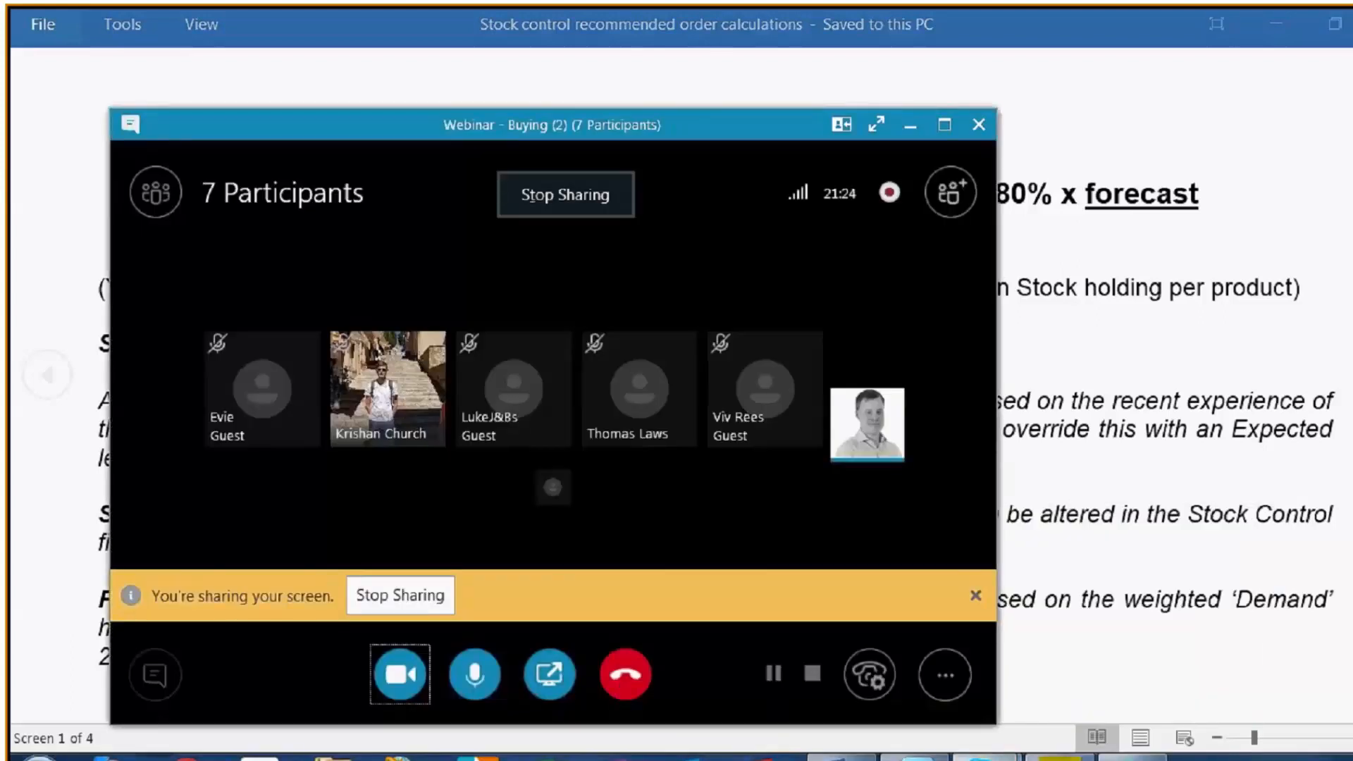
pyautogui.click(842, 759)
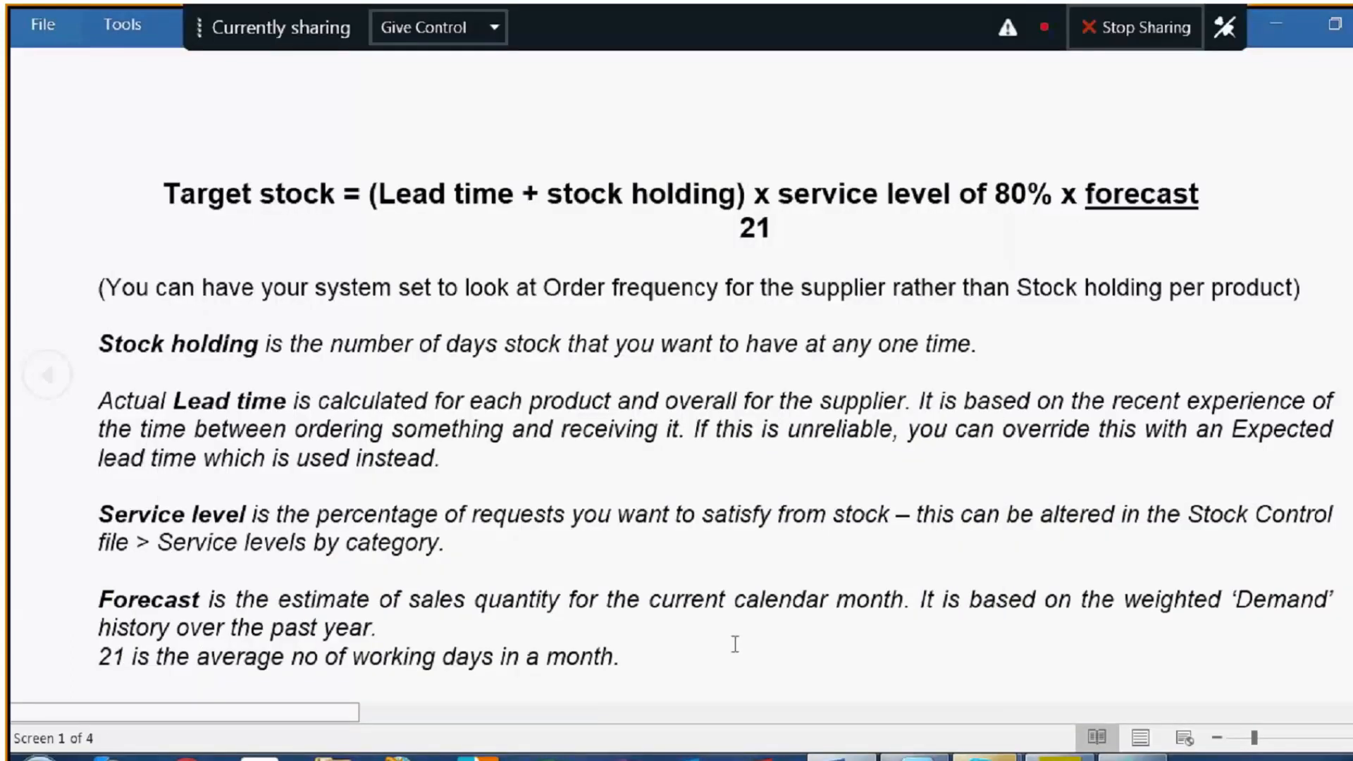
pyautogui.scroll(-1, 1179, 392)
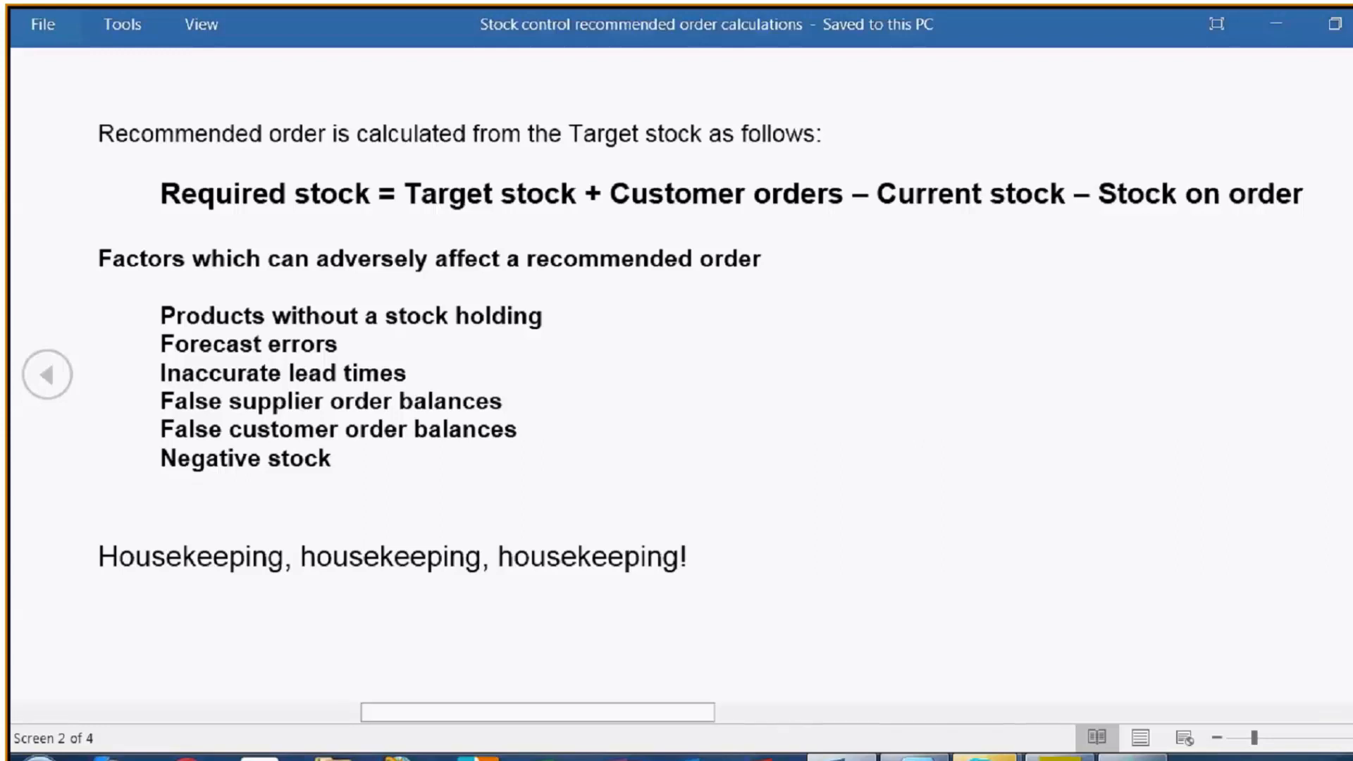
pyautogui.click(1277, 23)
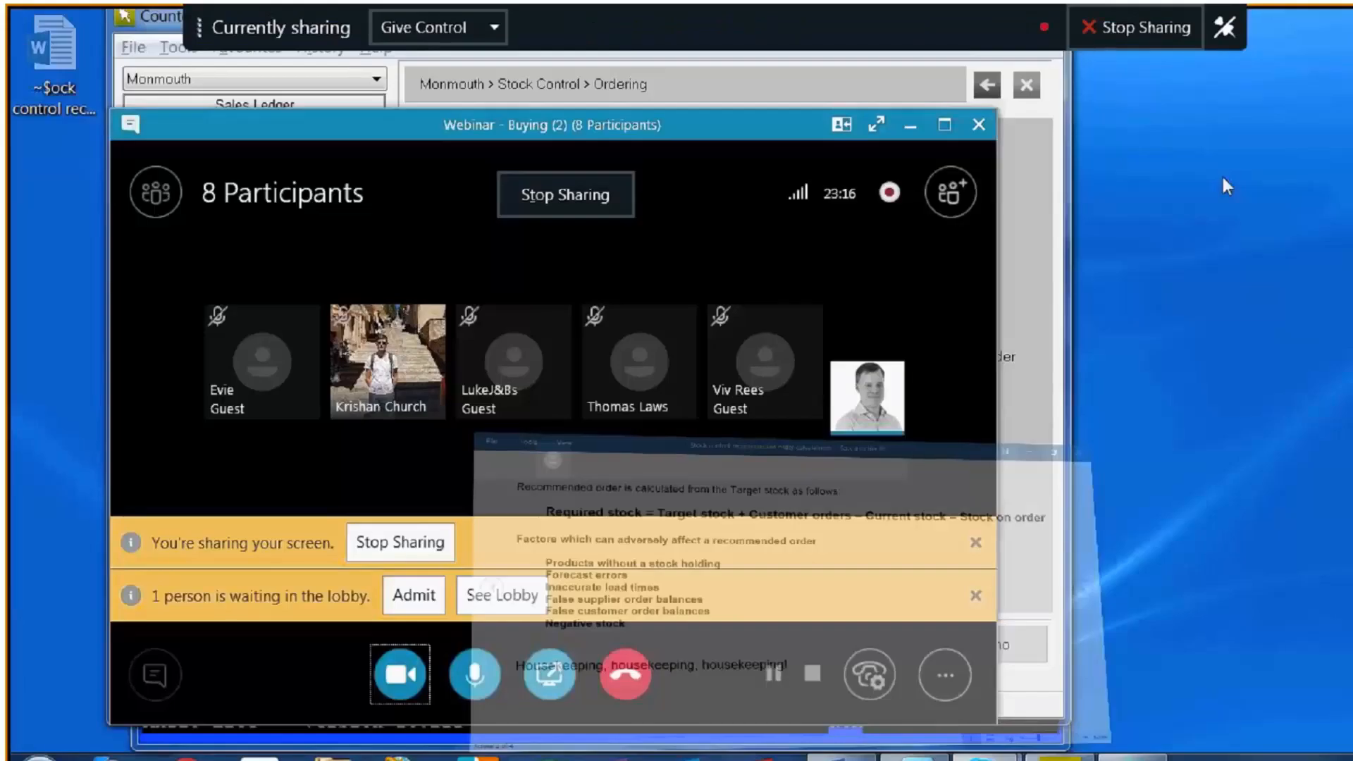
# - Admit the new attendee from the webinar lobby and minimize the meeting window to return to CounterAct
pyautogui.click(910, 126)
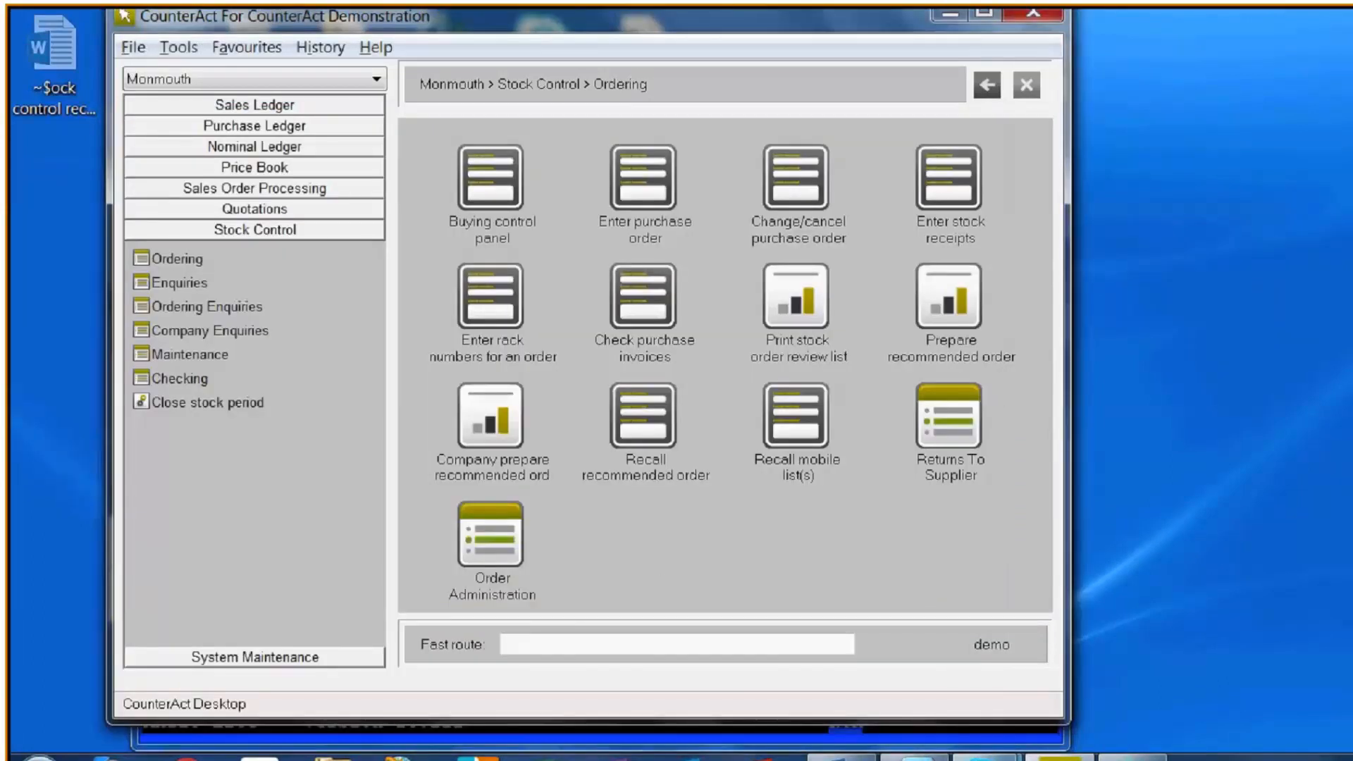
pyautogui.click(1048, 649)
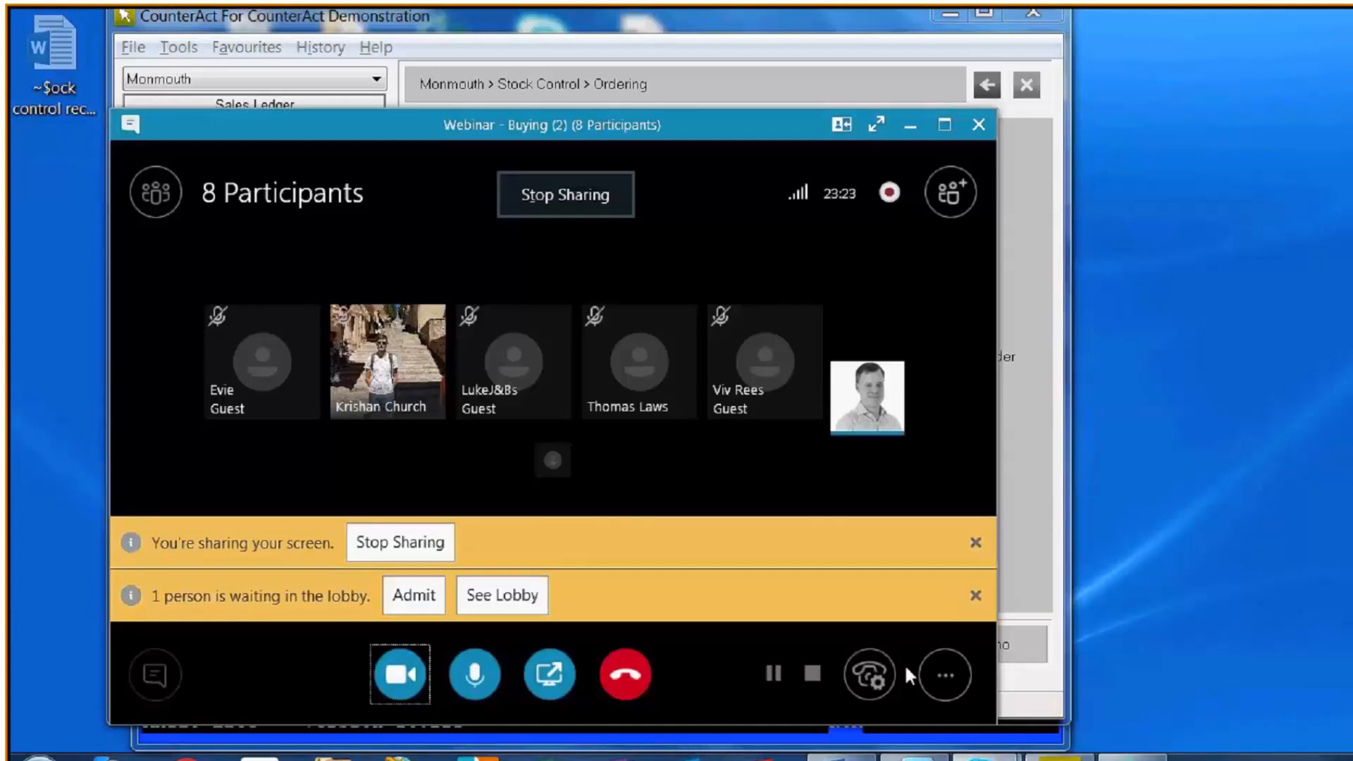
pyautogui.click(423, 597)
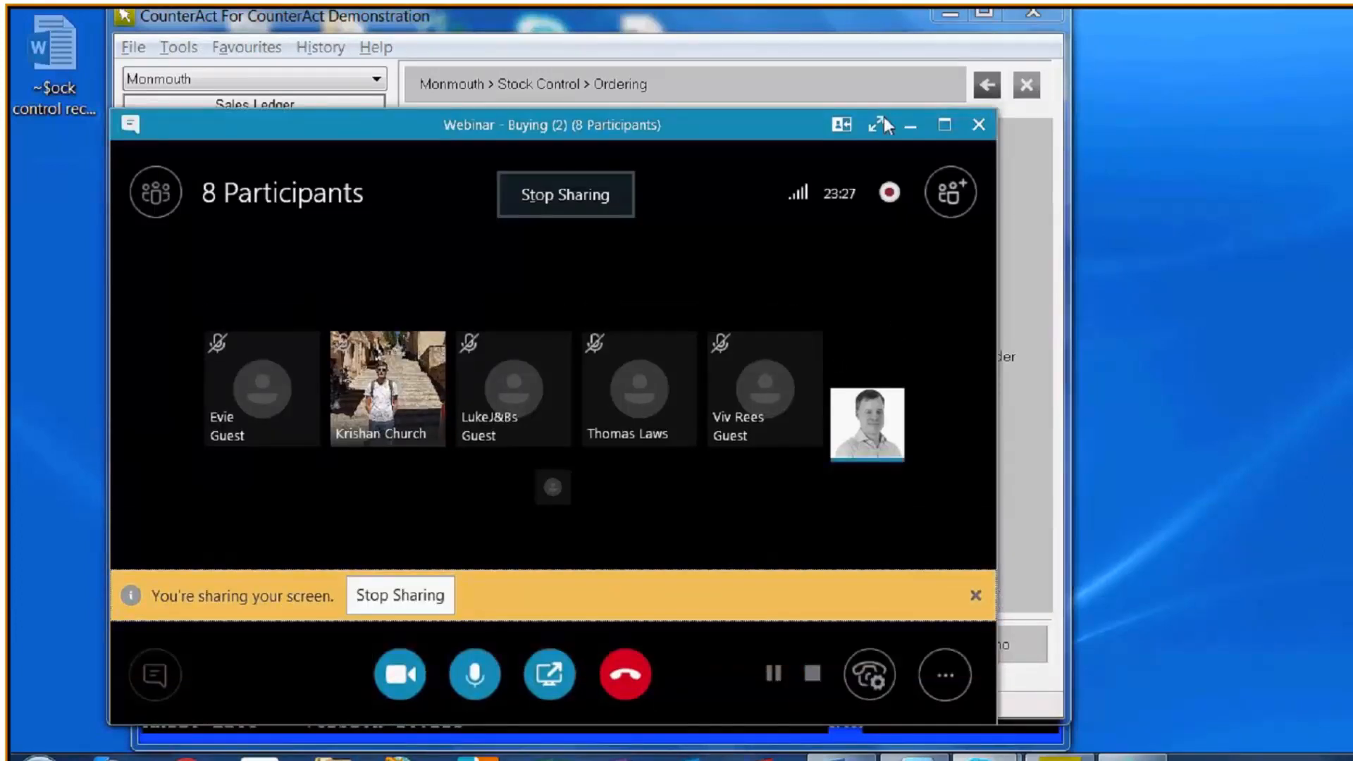
pyautogui.click(911, 126)
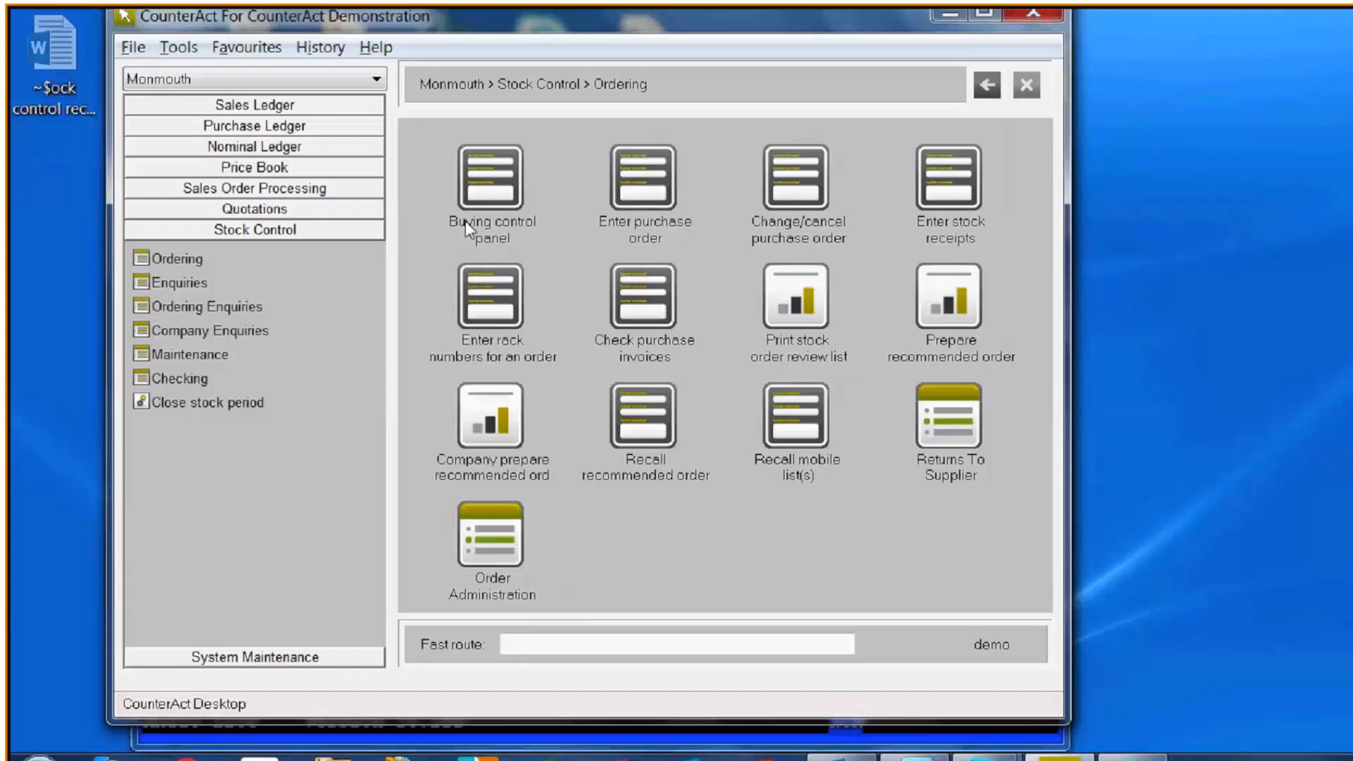
# - Open Amend product stock details in Stock Control maintenance and search for "wheelbarrow" to load the Cotswold L2 Wheelbarrow Planter
pyautogui.click(185, 352)
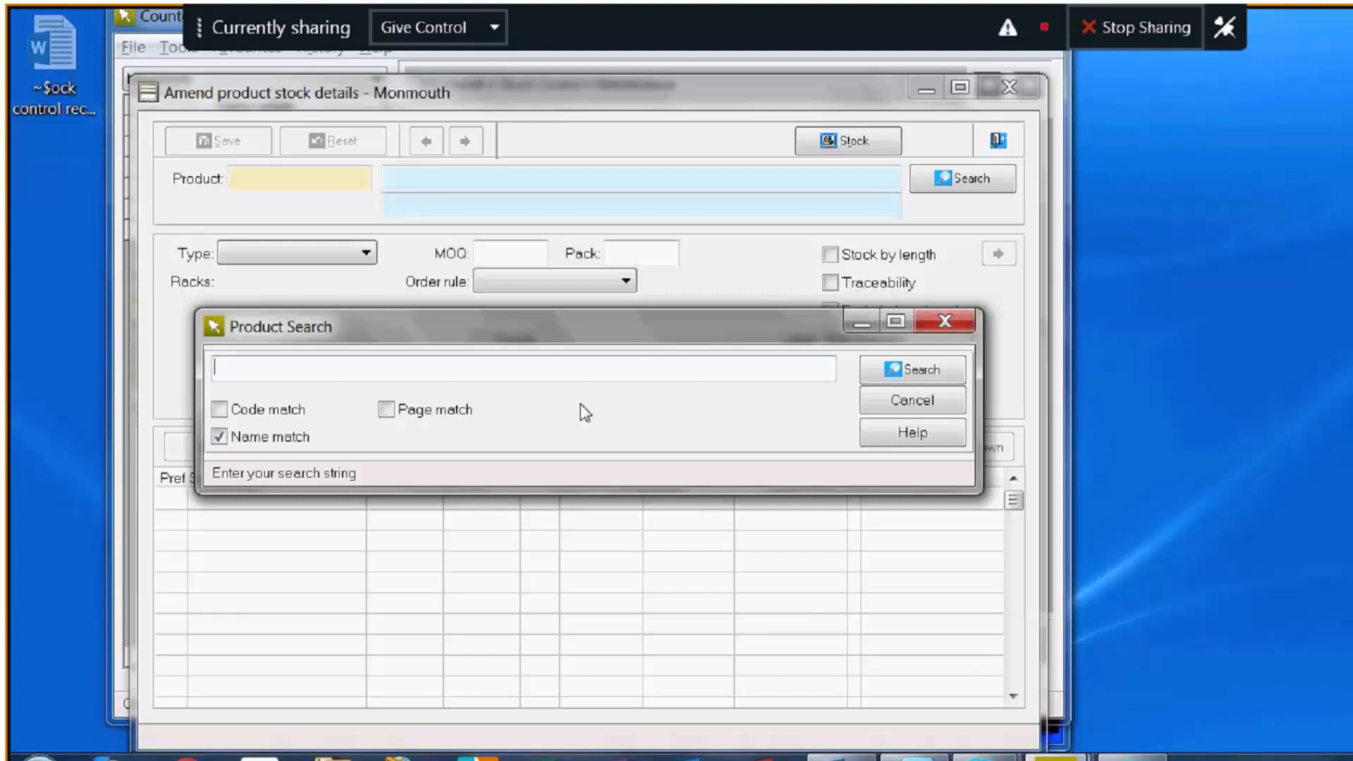
pyautogui.write('wold L2 Wheel')
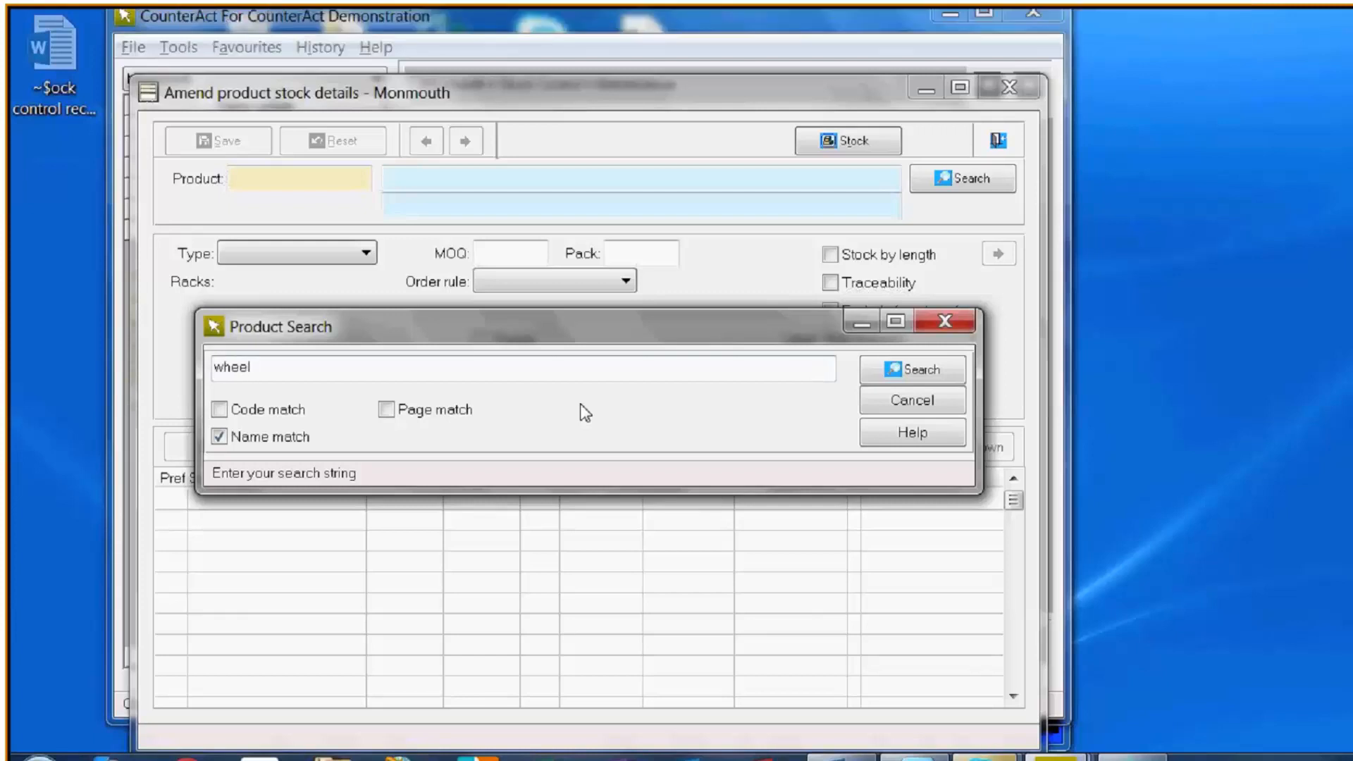
pyautogui.write('barrow')
pyautogui.press('Return')
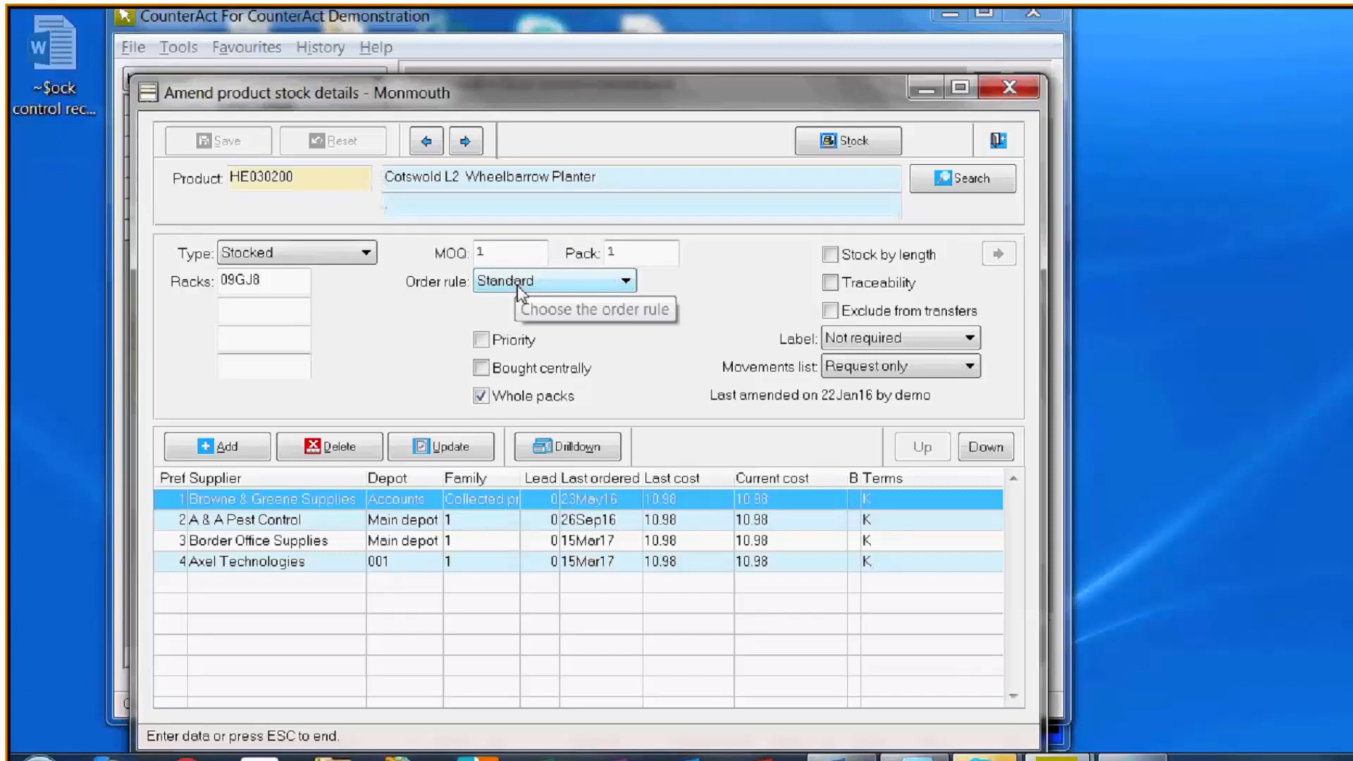
# - Try the Min/Max, Replacement and Seasonal order rules on the Cotswold L2 Wheelbarrow Planter to show their fields
pyautogui.click(627, 283)
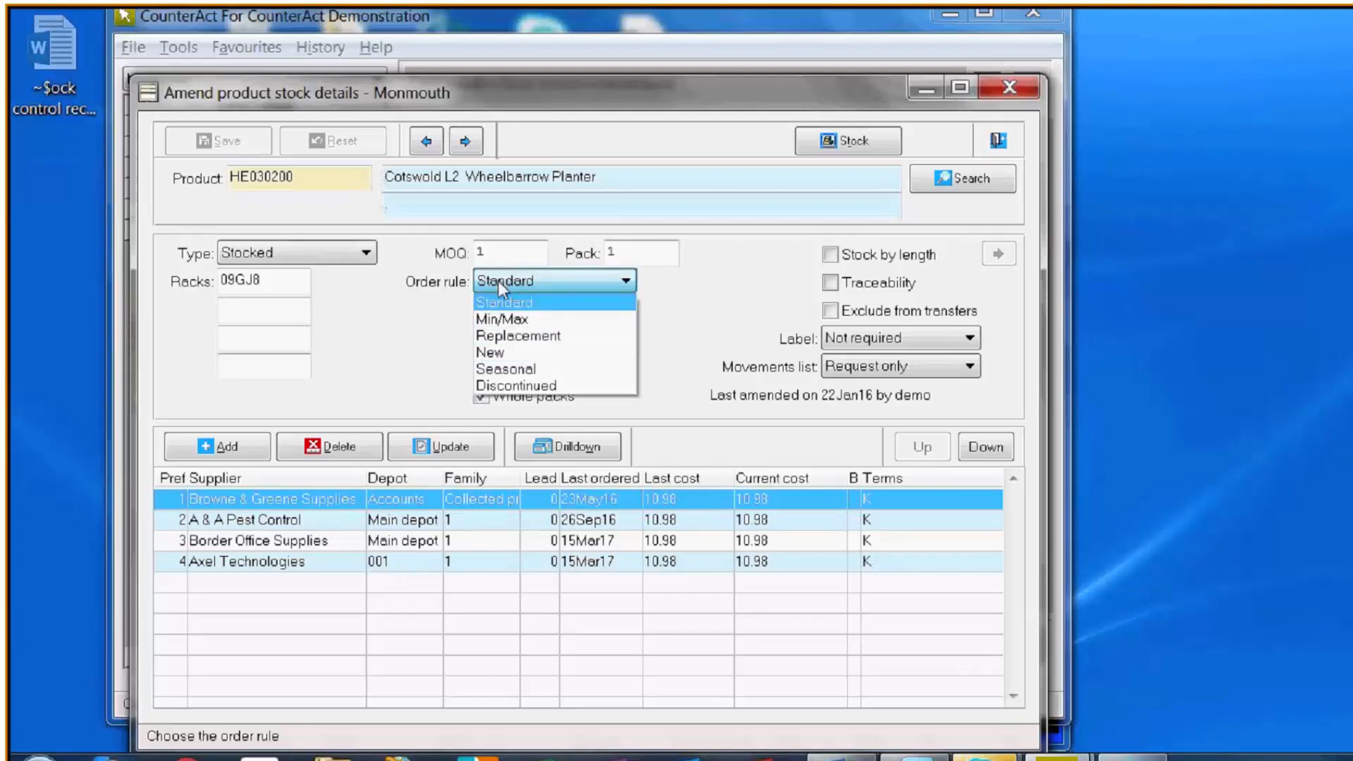
pyautogui.click(528, 321)
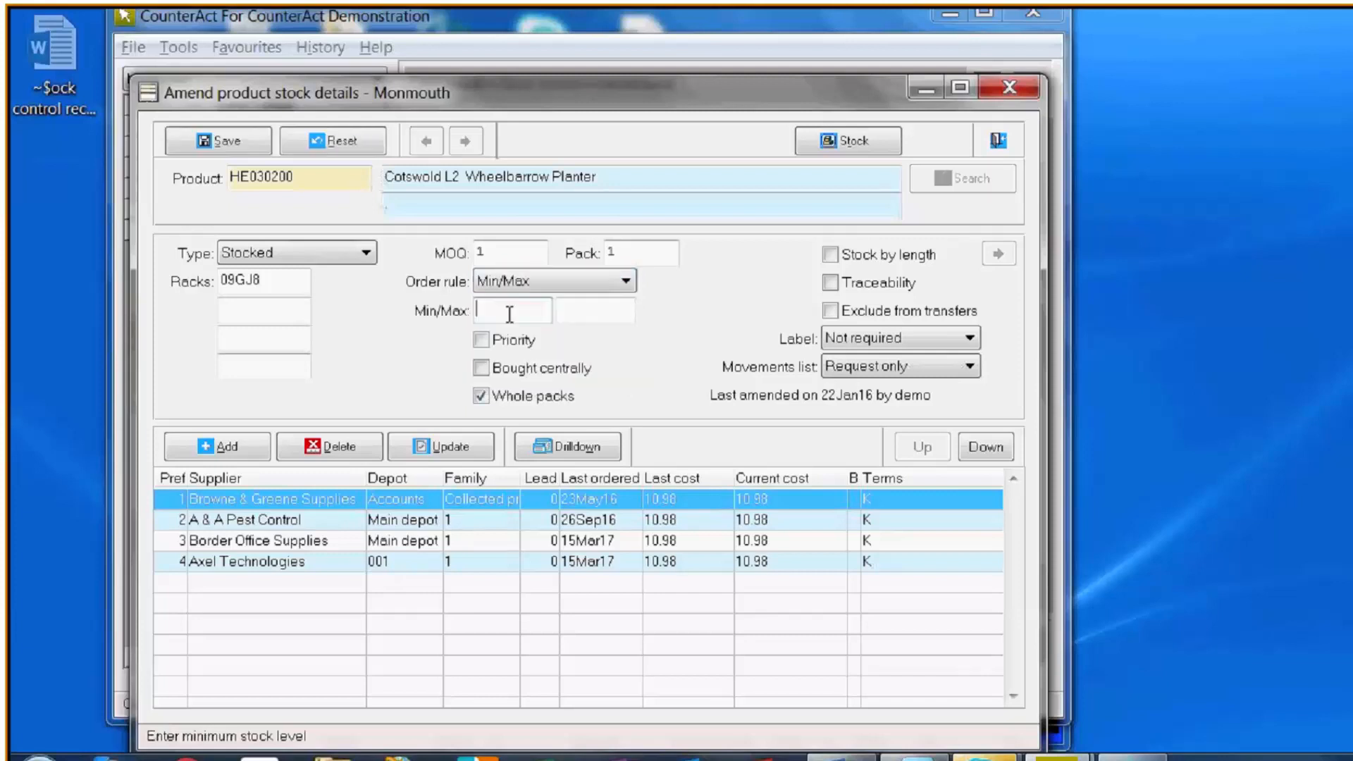
pyautogui.click(571, 315)
pyautogui.click(591, 286)
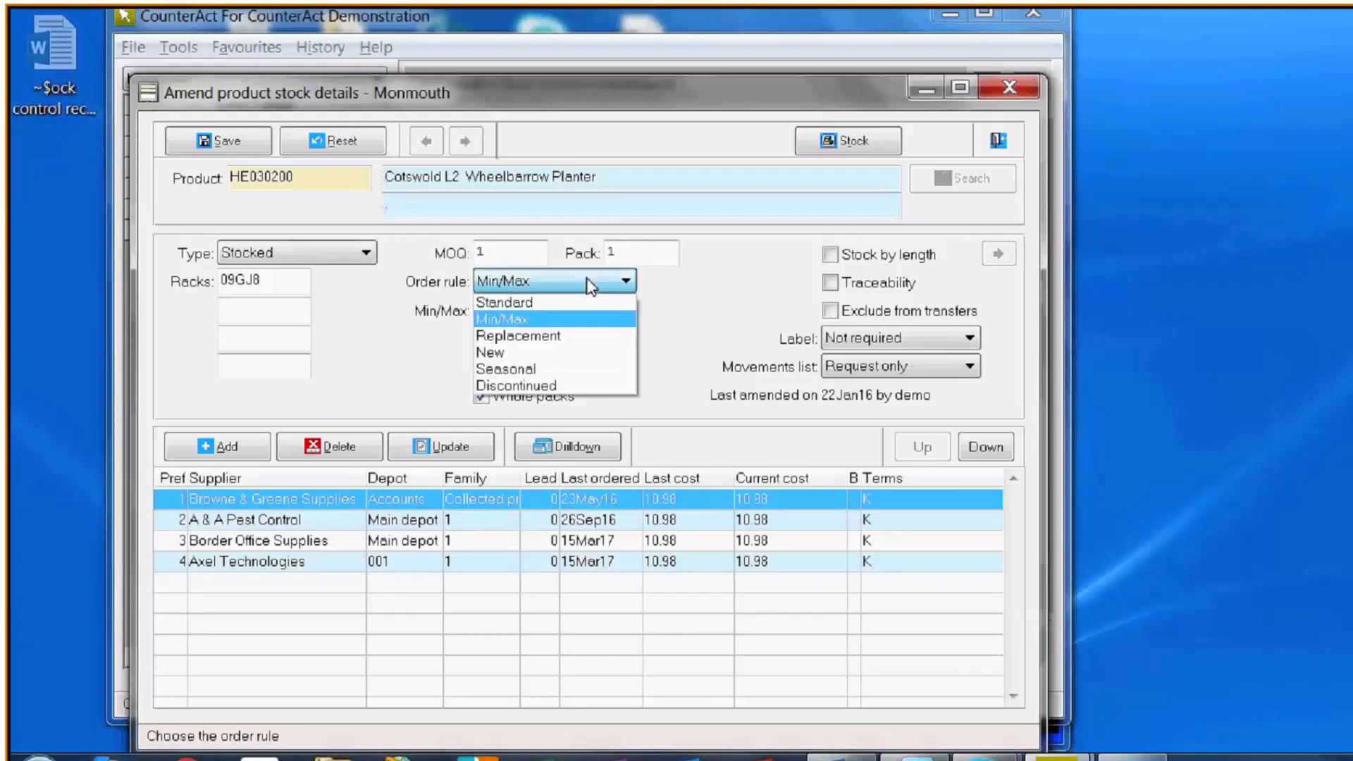
pyautogui.click(552, 337)
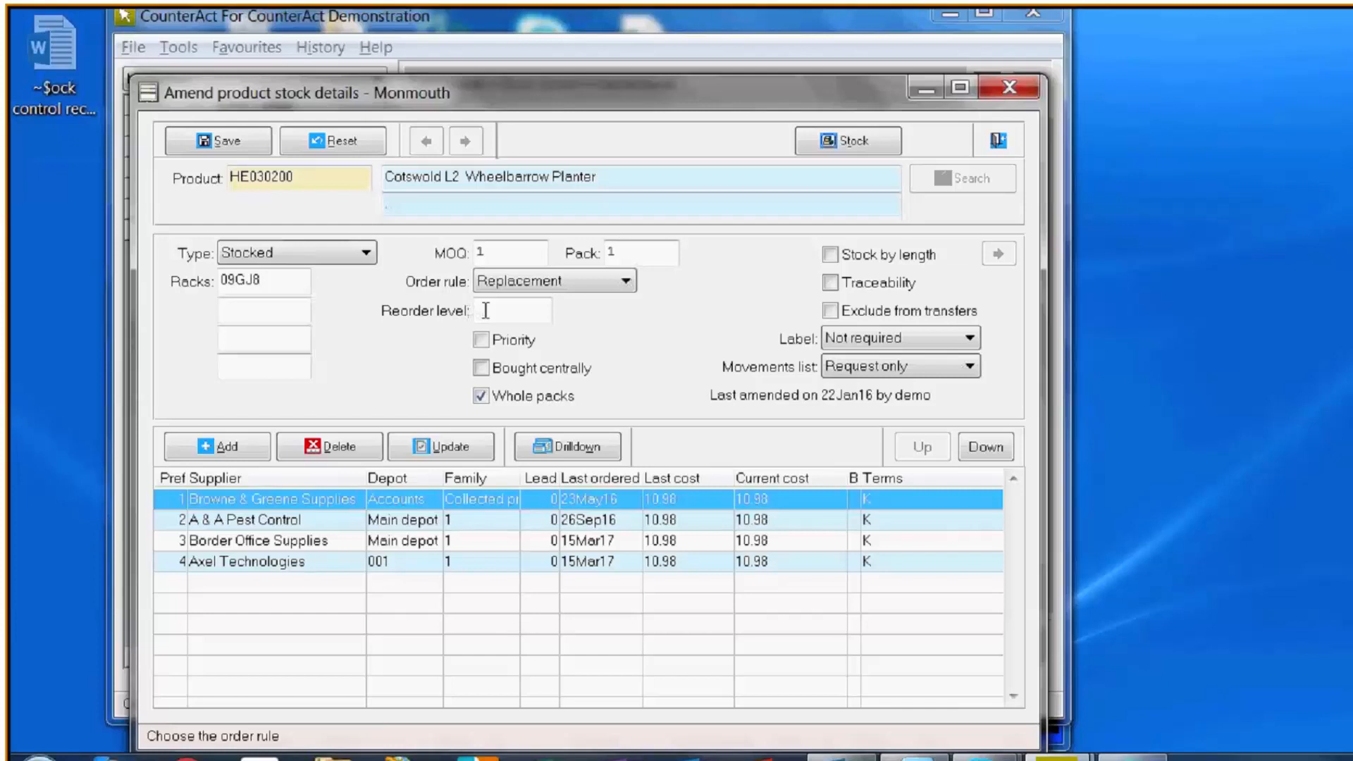
pyautogui.click(549, 281)
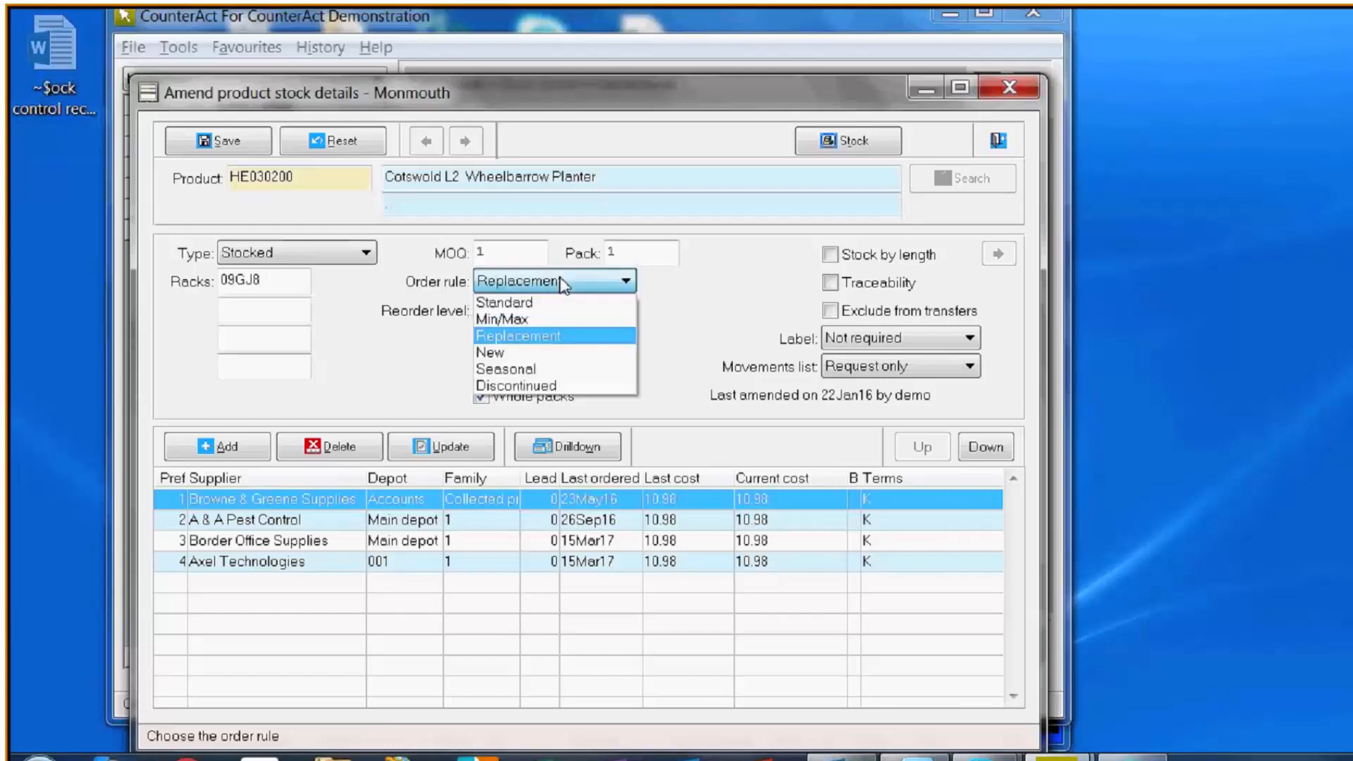
pyautogui.click(552, 372)
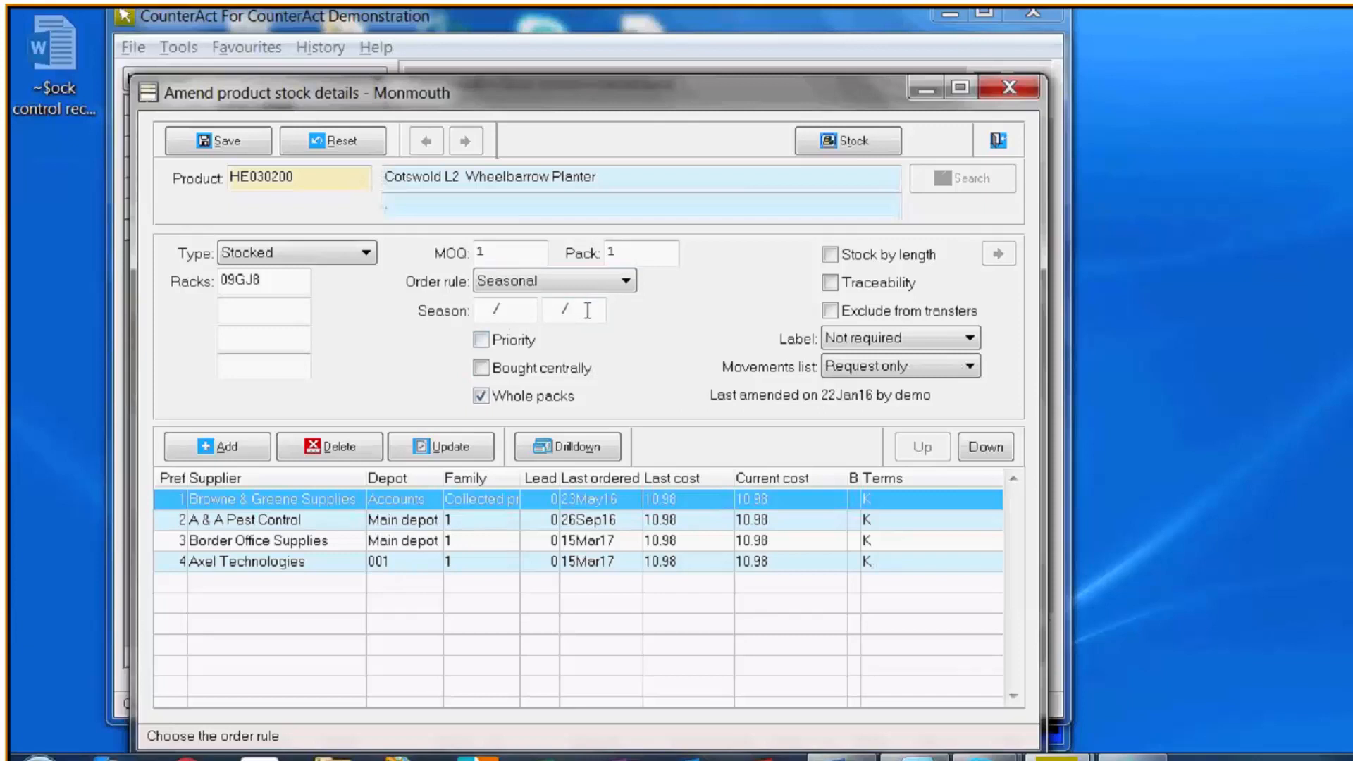
# - Try the Discontinued order rule, set the rule back to Standard and close the product stock details without saving
pyautogui.click(619, 280)
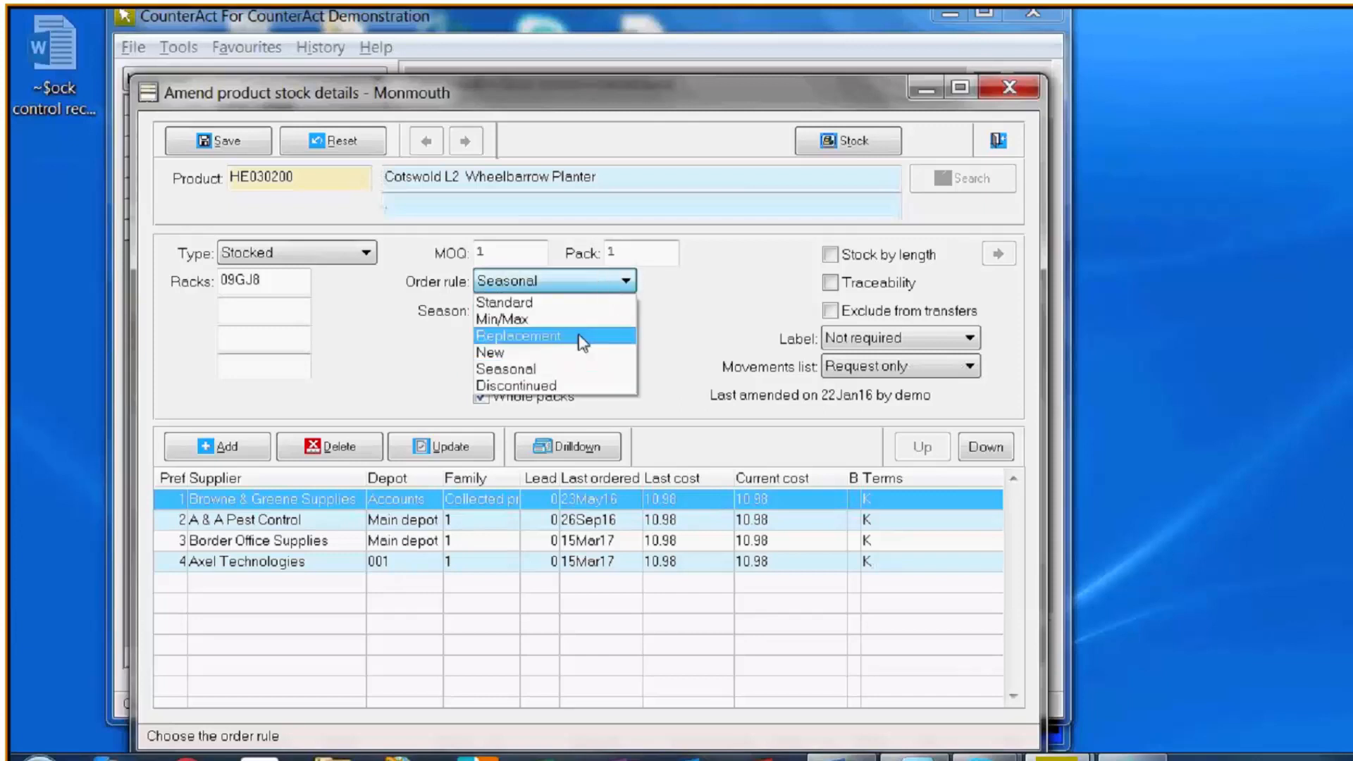
pyautogui.click(541, 387)
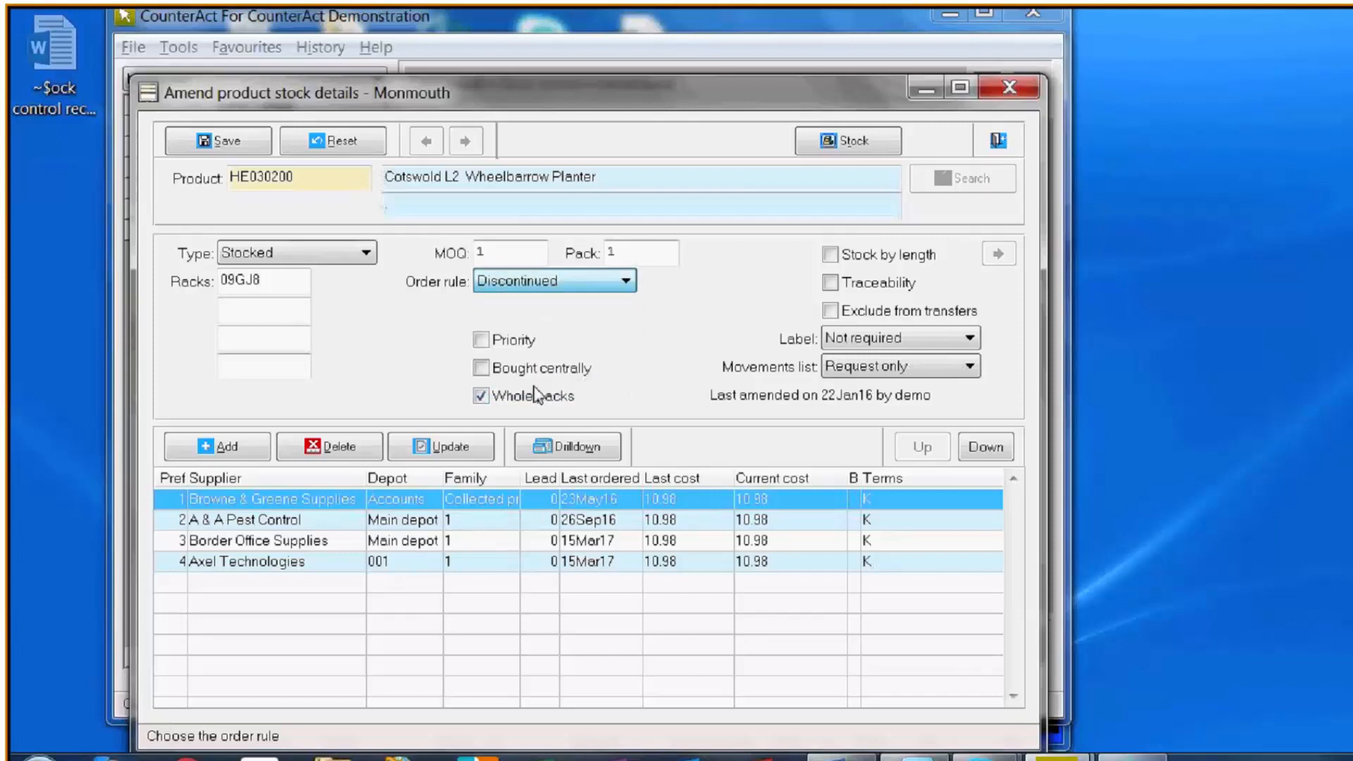
pyautogui.click(506, 285)
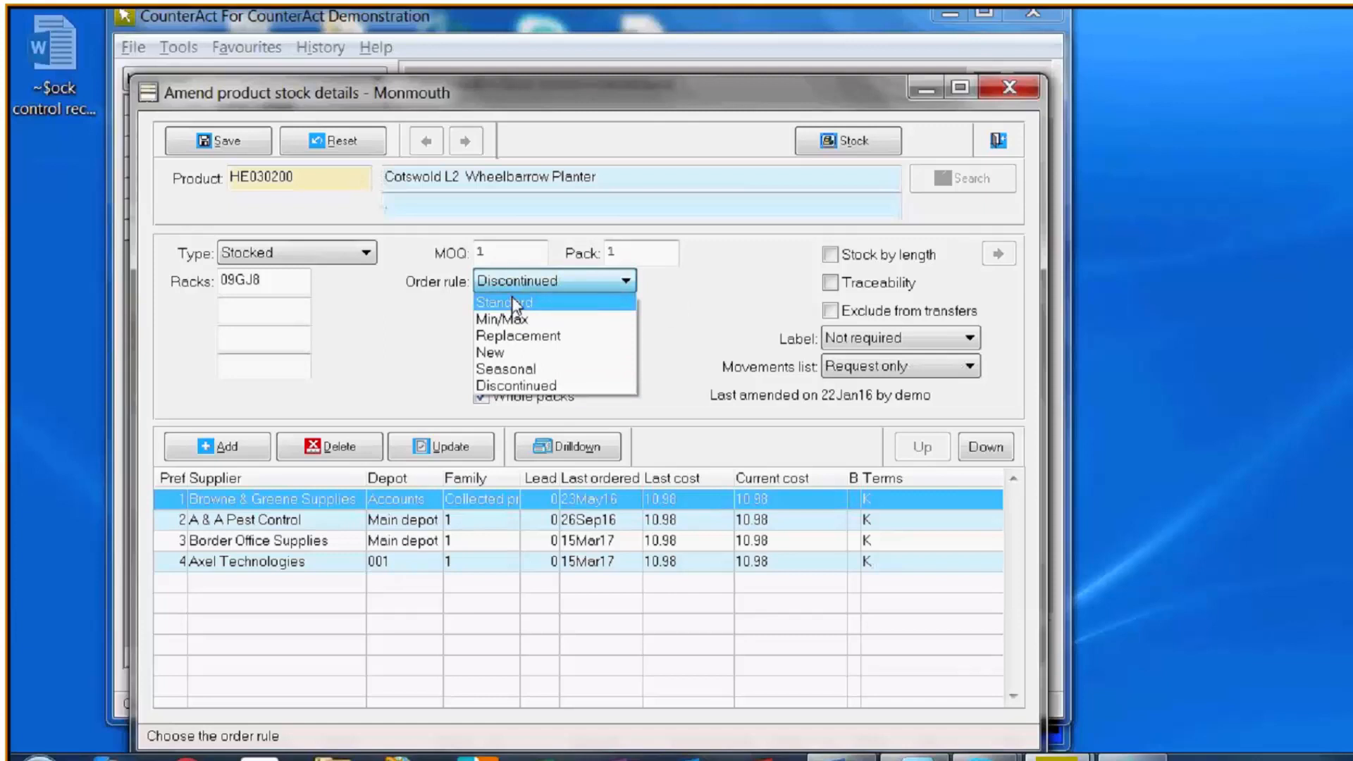
pyautogui.click(514, 303)
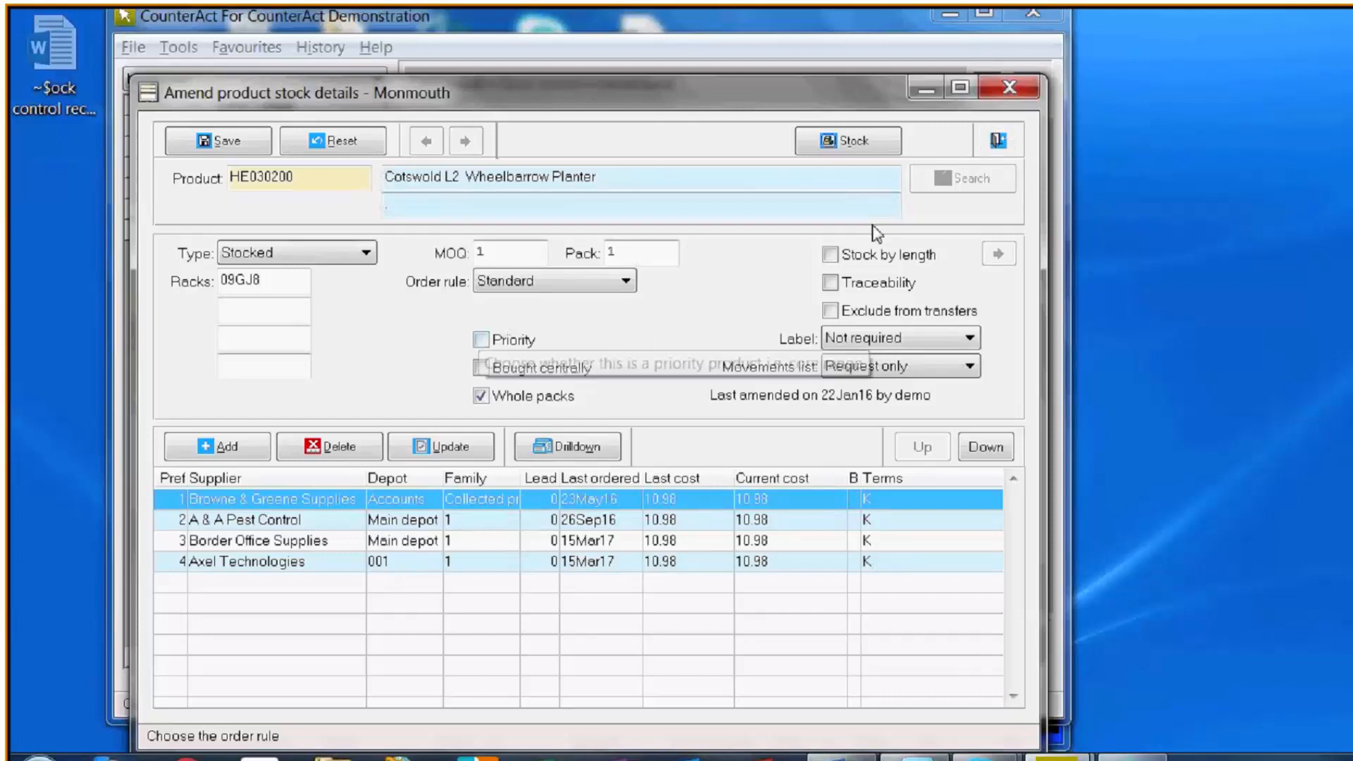
pyautogui.press('Escape')
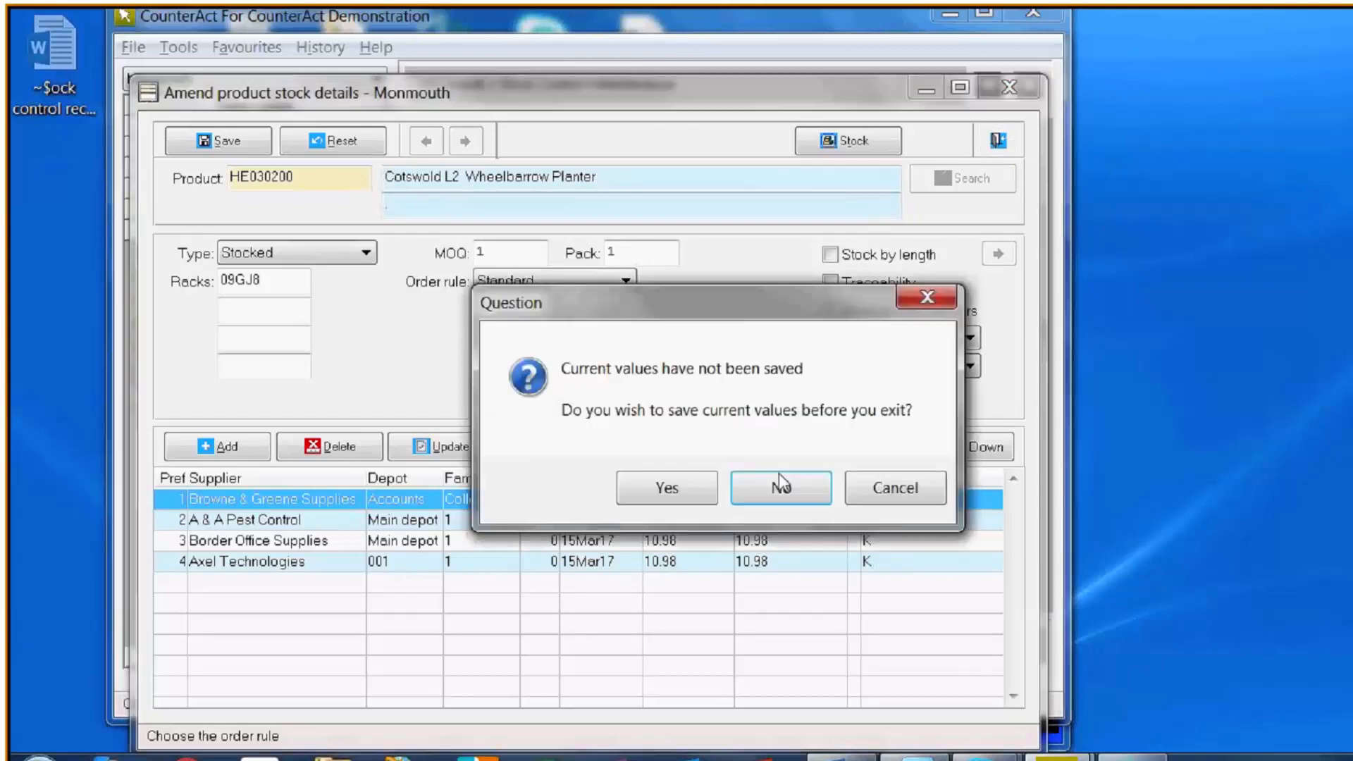
pyautogui.click(779, 483)
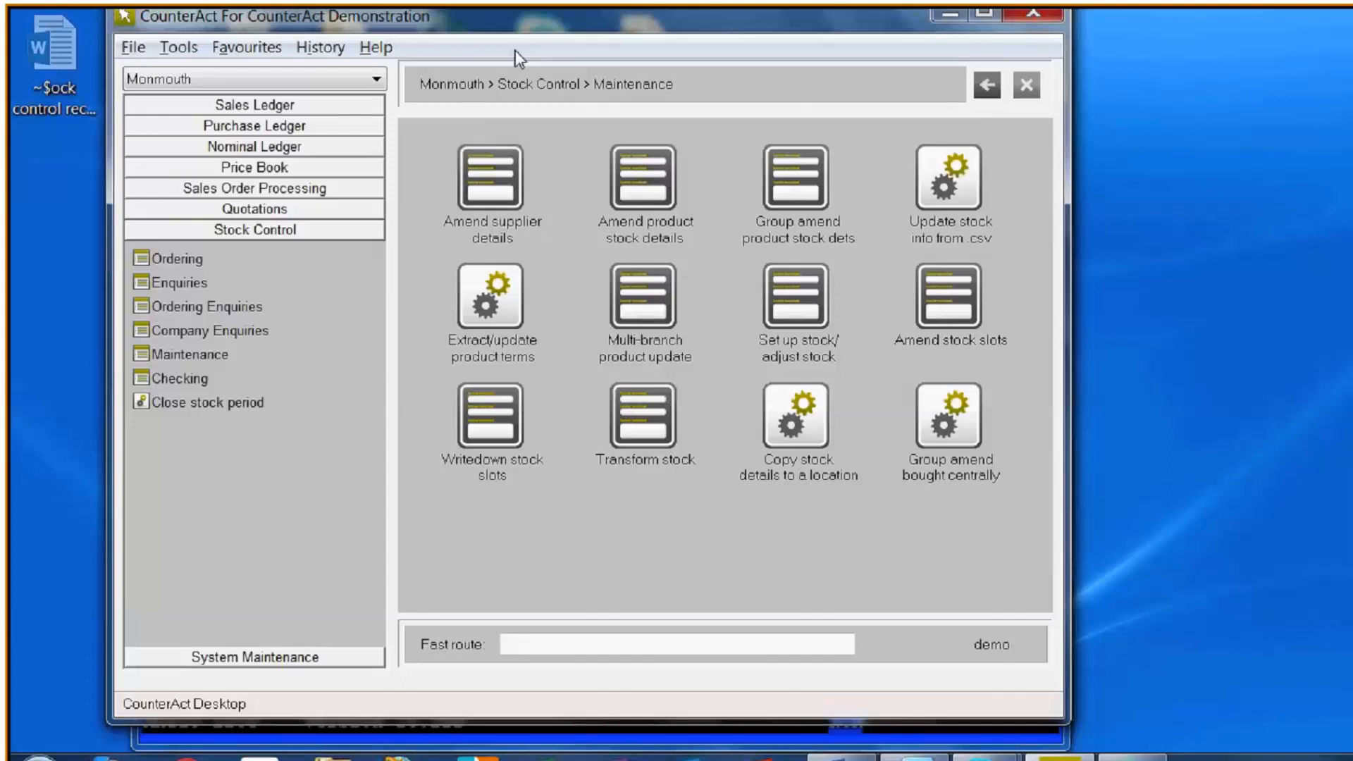
# - Open Amend supplier details, search for "br gr" to load Browne & Greene Supplies, and display its general details and buying family information
pyautogui.click(492, 203)
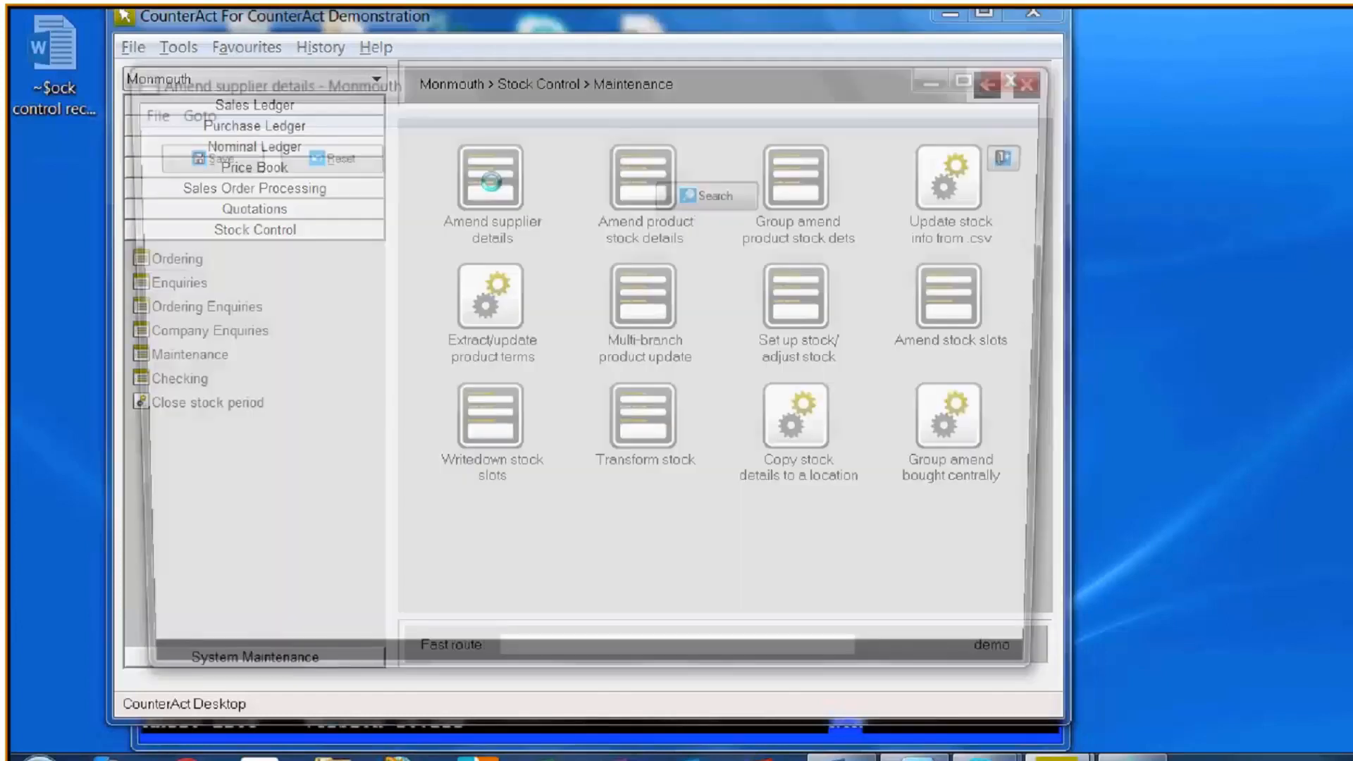
pyautogui.write('br gr')
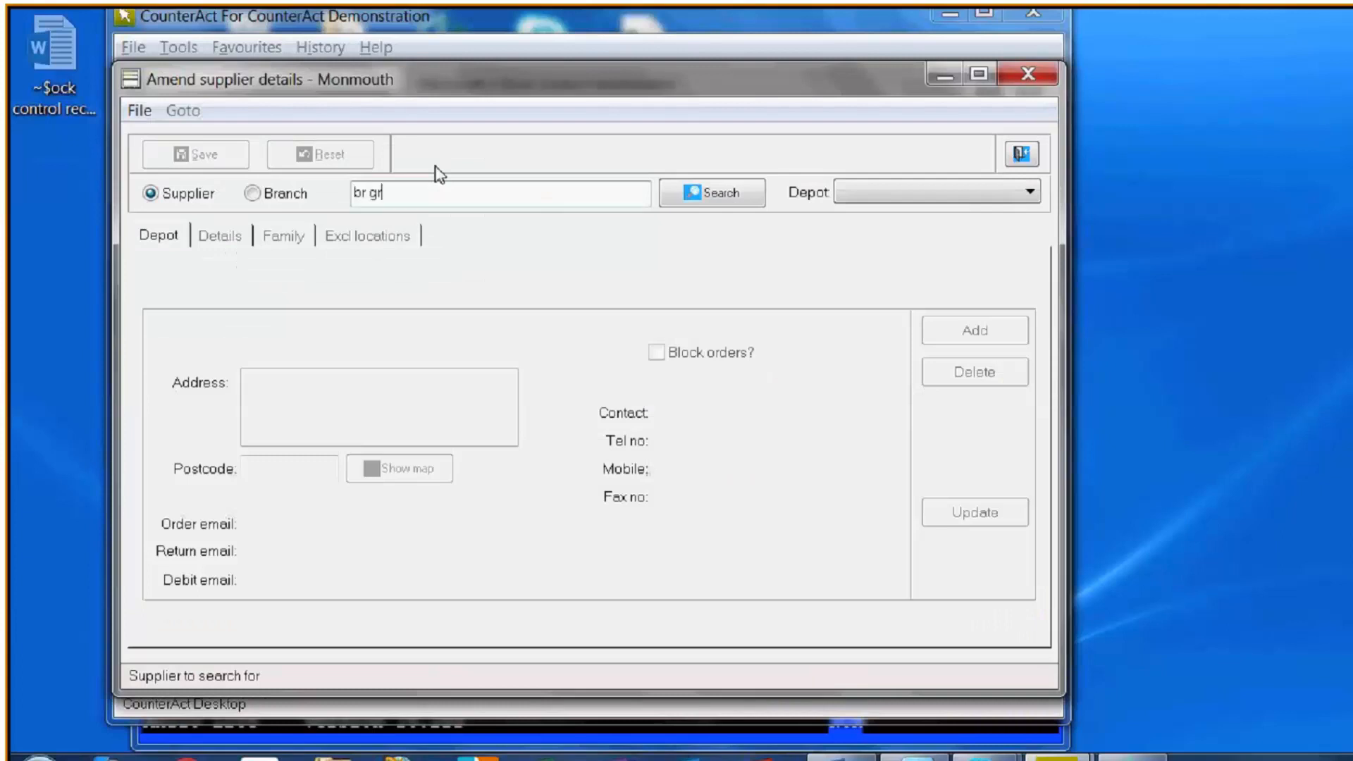
pyautogui.press('Return')
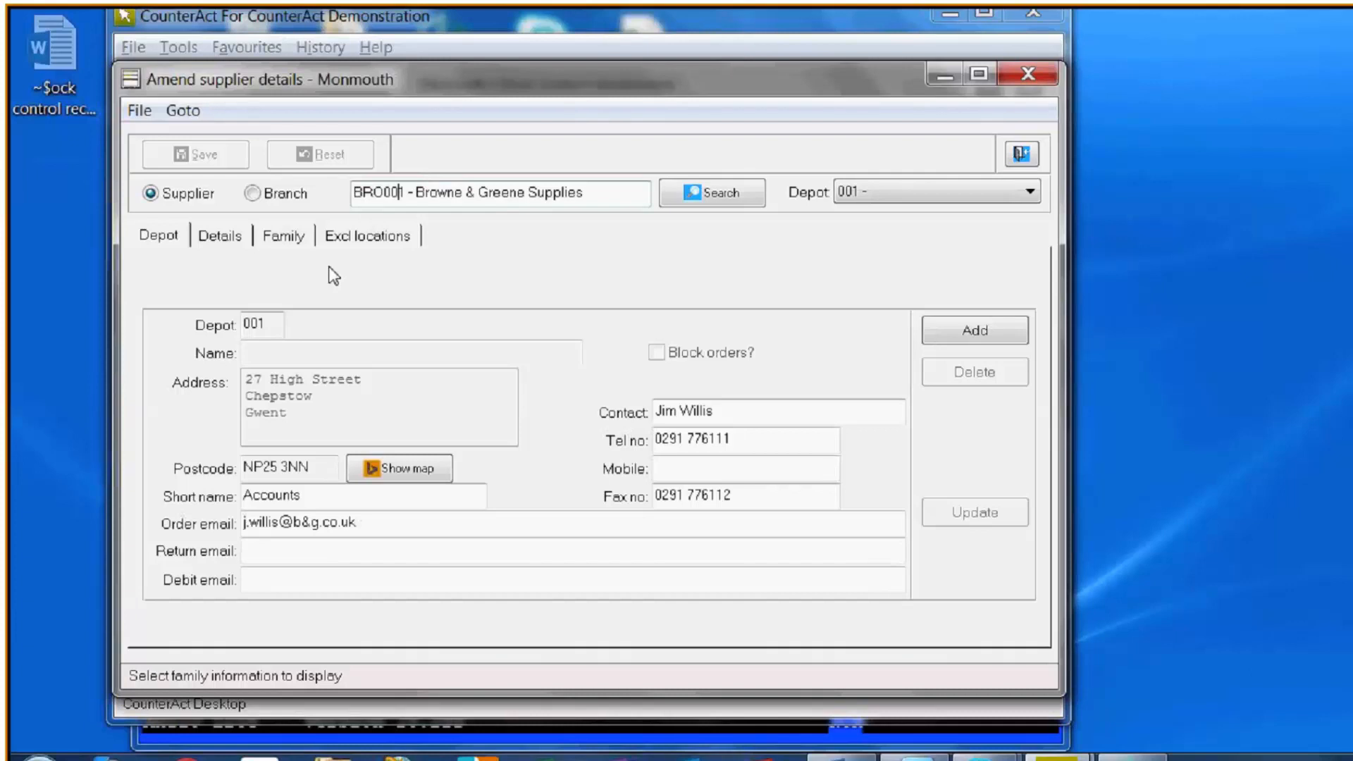
pyautogui.click(219, 244)
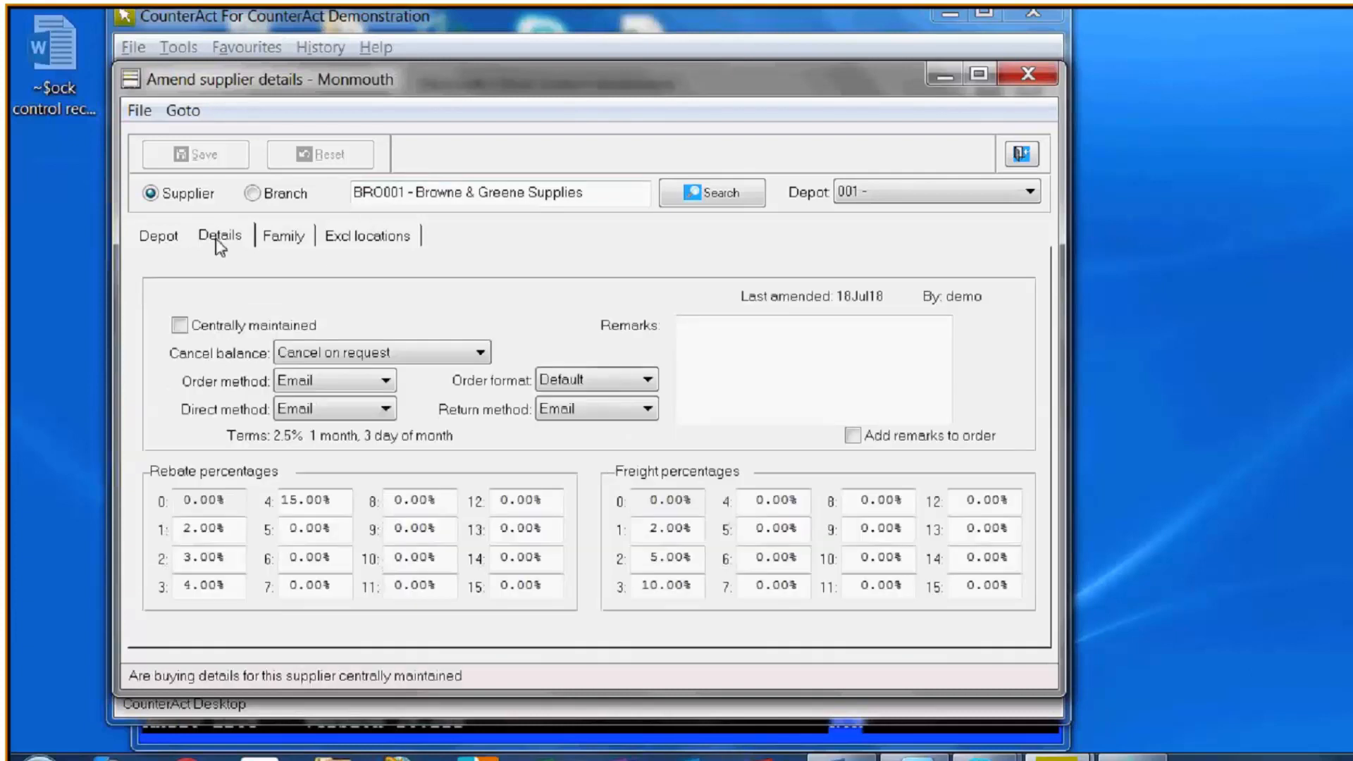
pyautogui.click(285, 241)
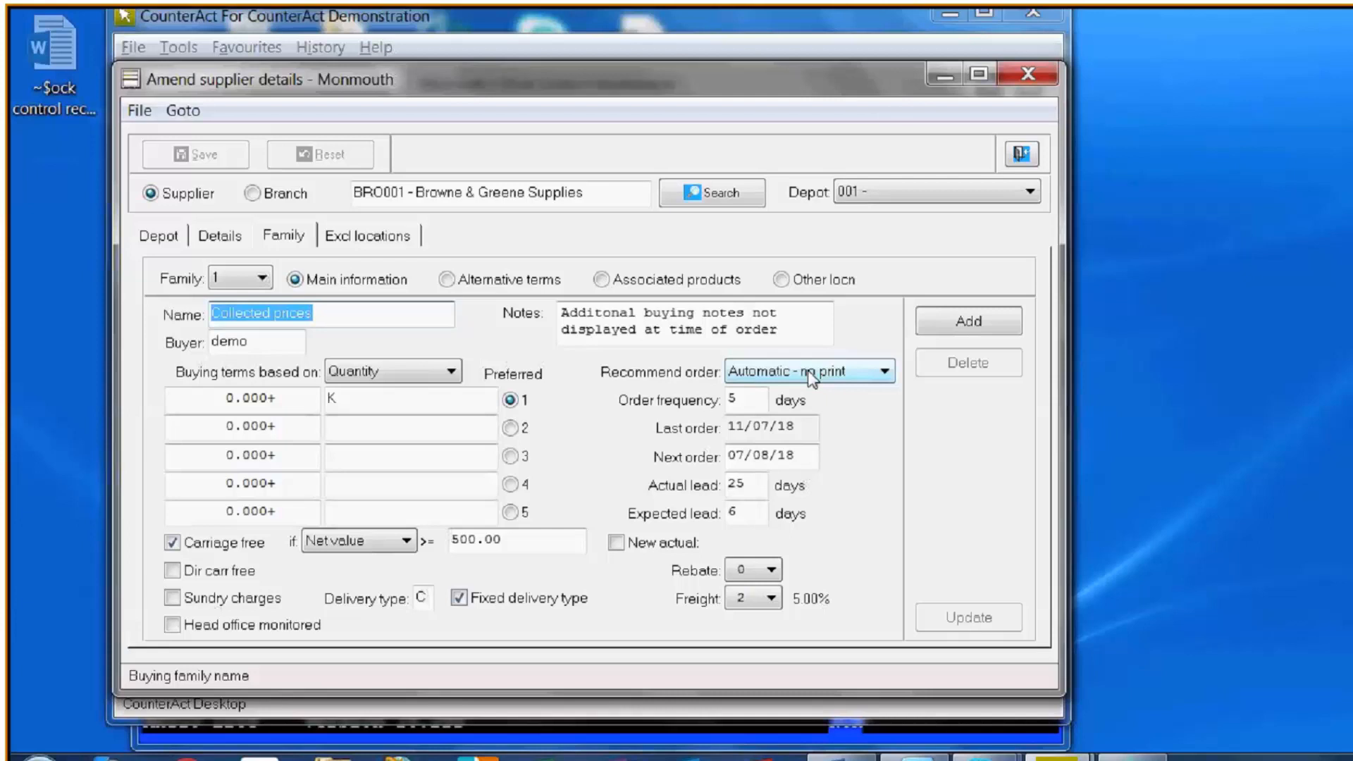
# - Try the Print automatically and Request only recommend order options on the Collected prices buying family
pyautogui.click(882, 374)
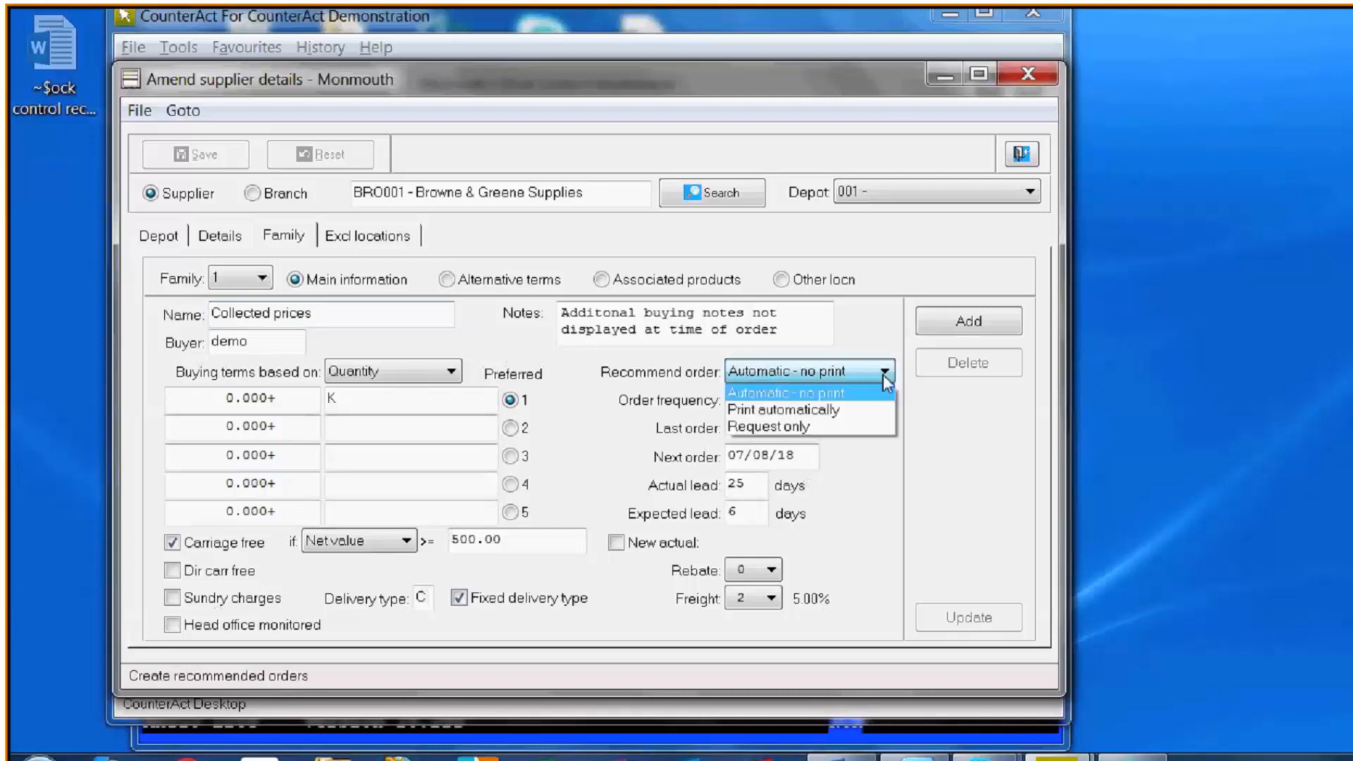
pyautogui.click(846, 411)
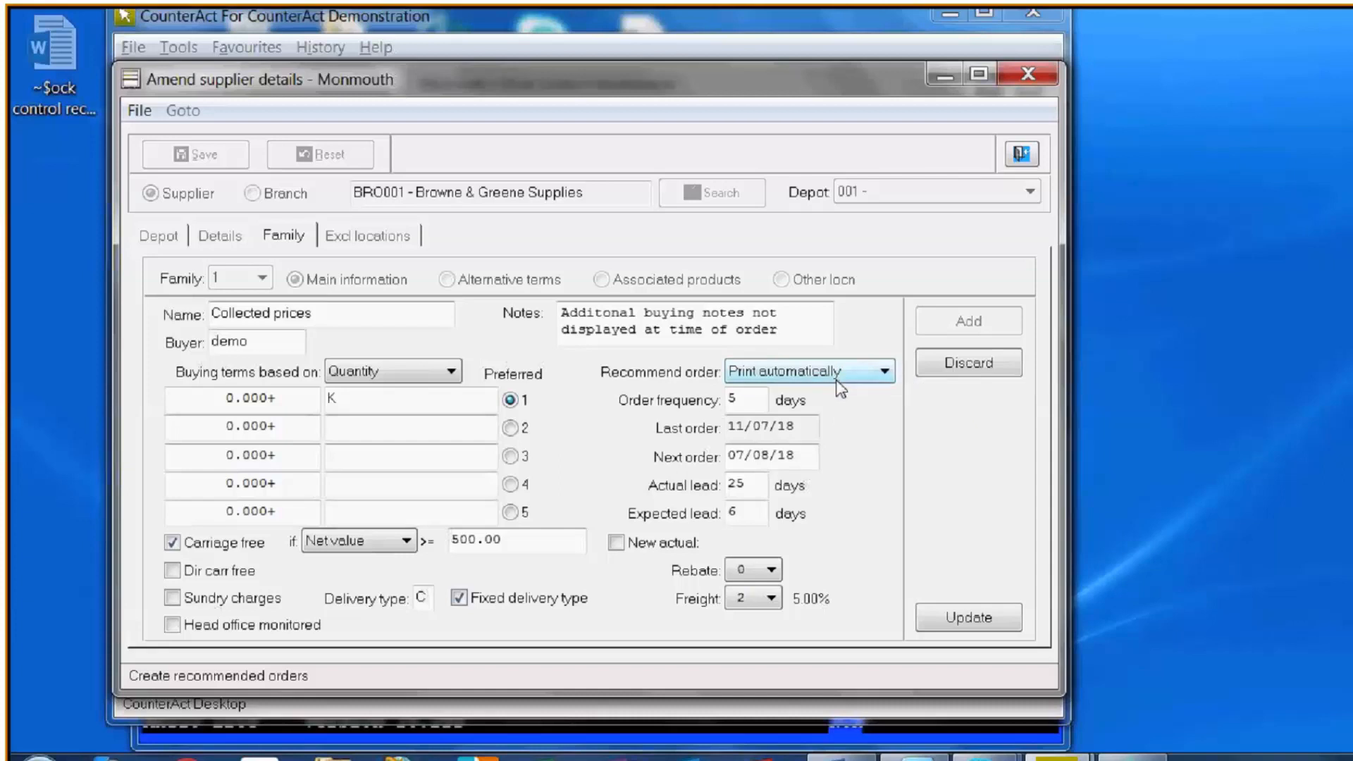
pyautogui.click(890, 377)
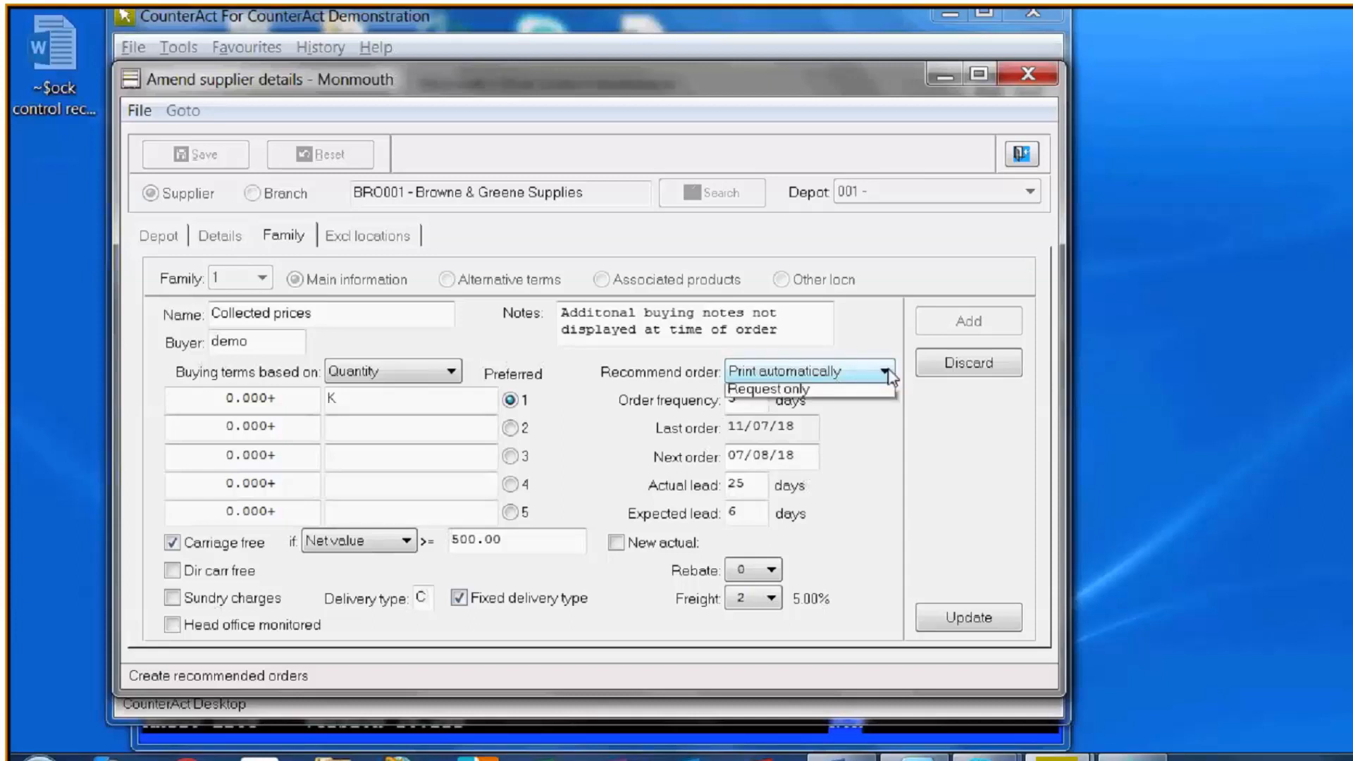
pyautogui.click(835, 428)
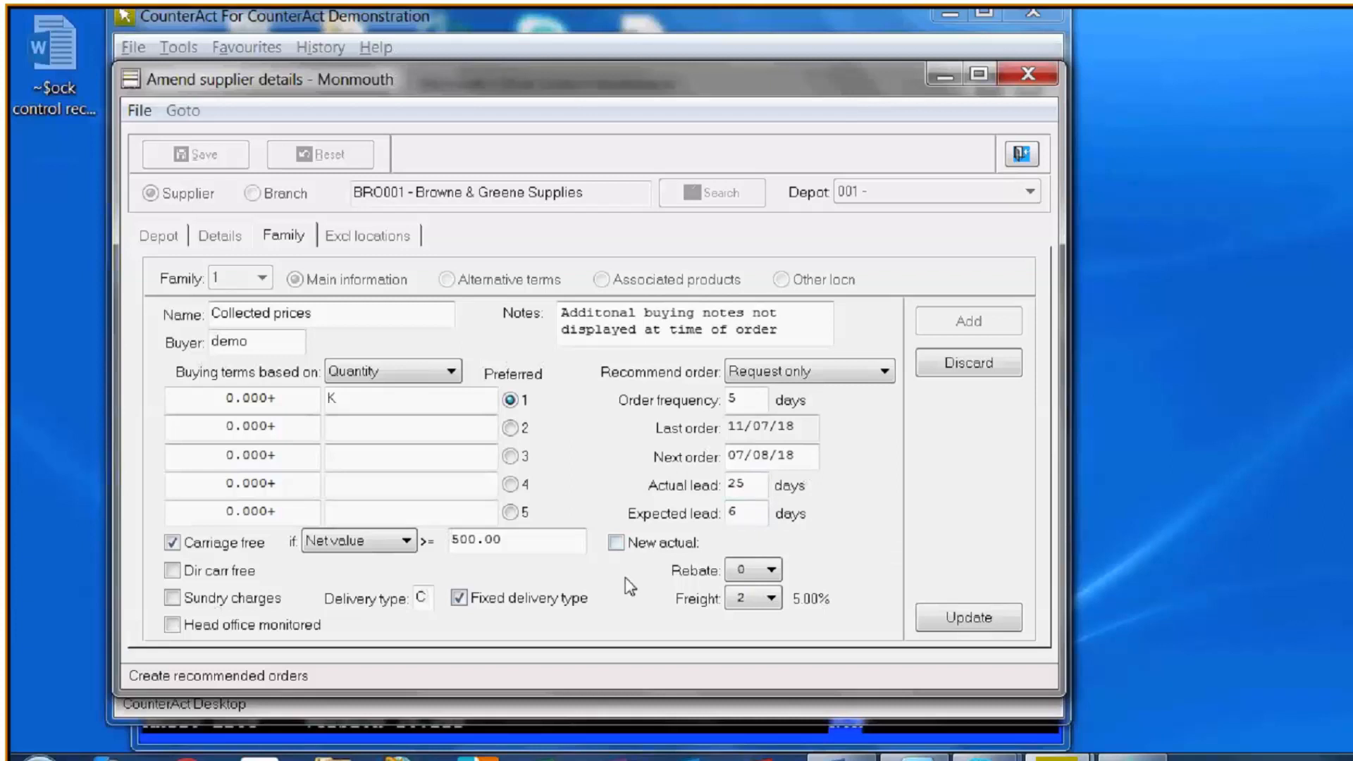
# - Try a new actual lead time of 10 days on the Collected prices family and close the supplier details
pyautogui.click(616, 543)
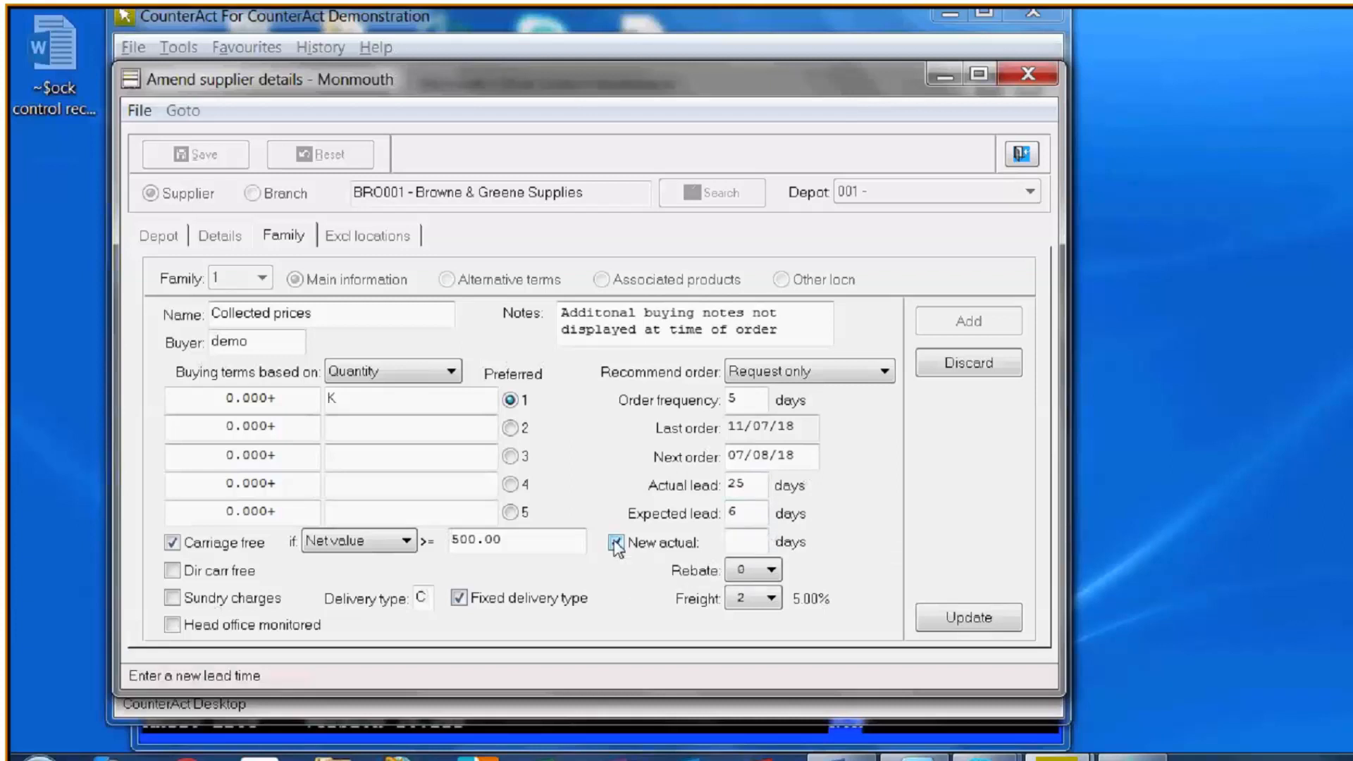
pyautogui.click(739, 542)
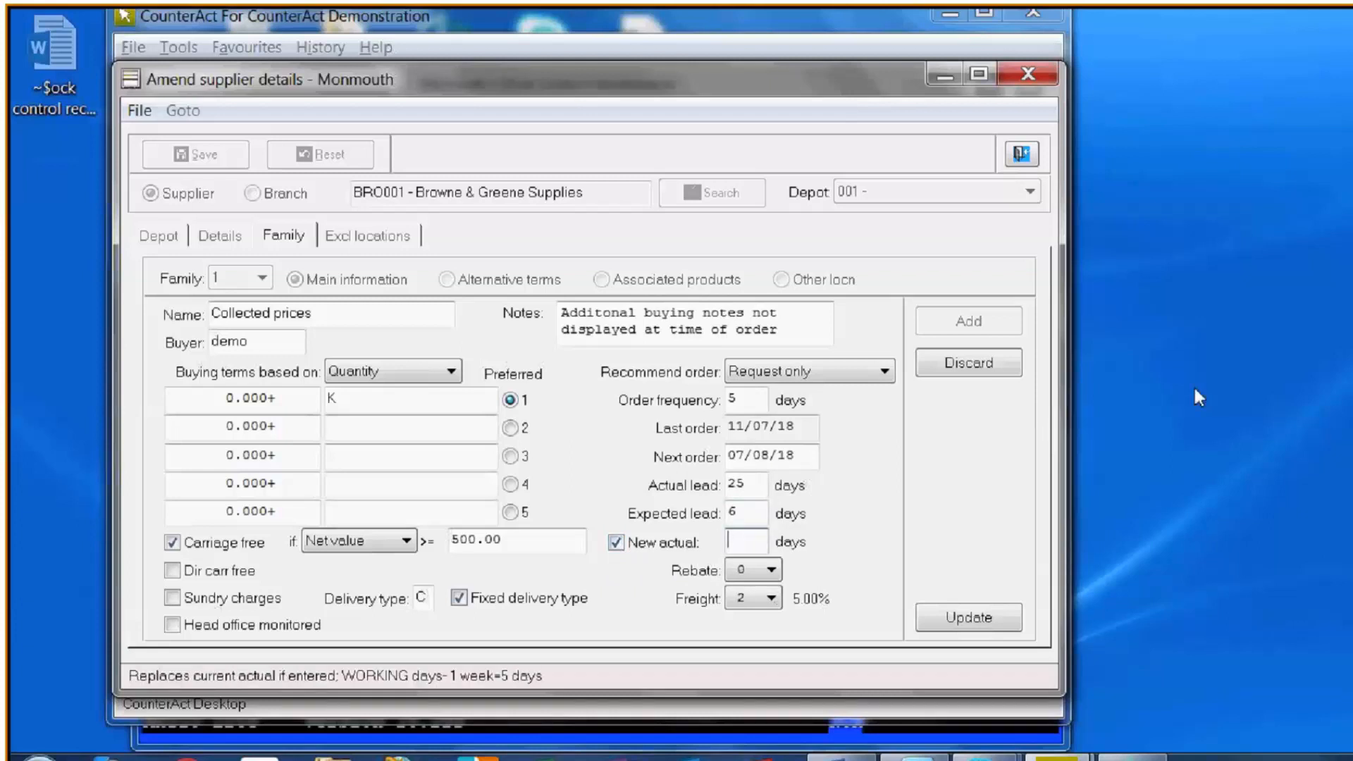
pyautogui.write('10')
pyautogui.press('Tab')
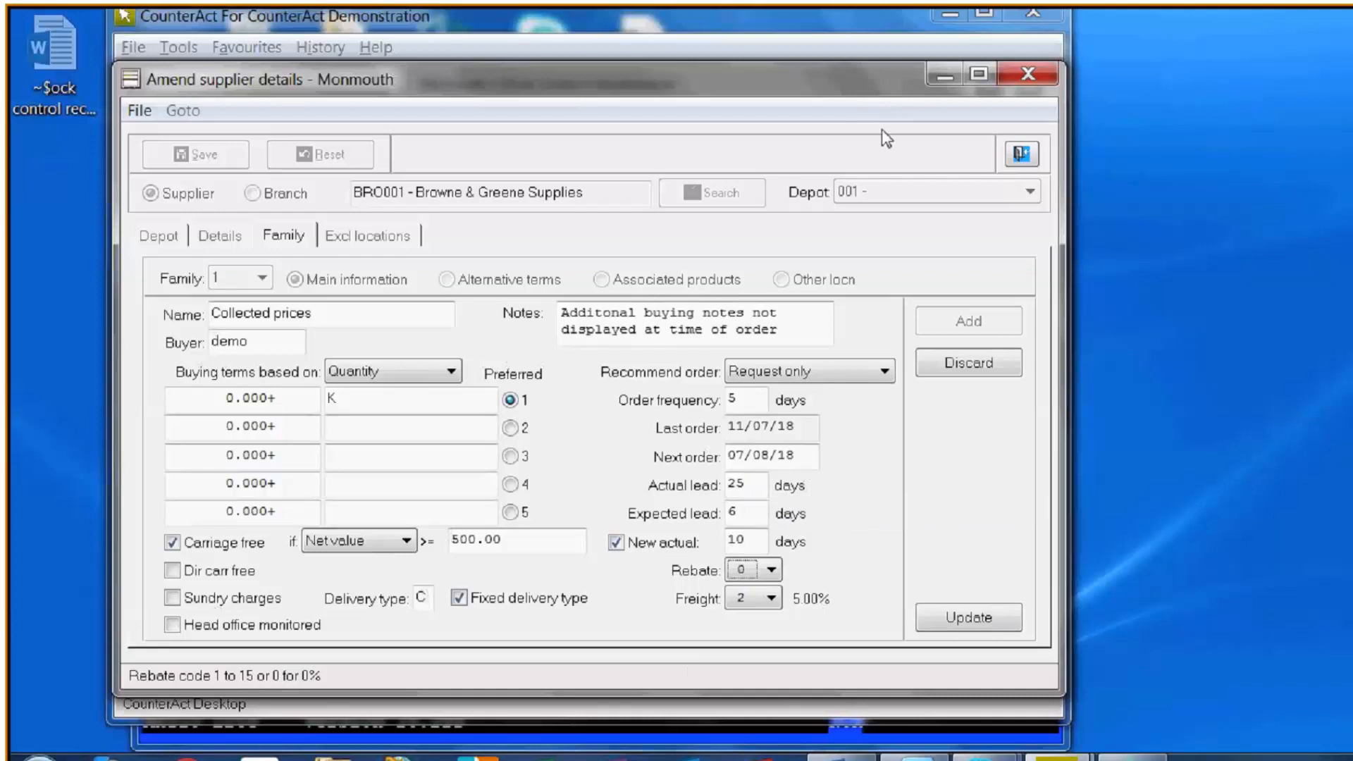
pyautogui.click(1022, 153)
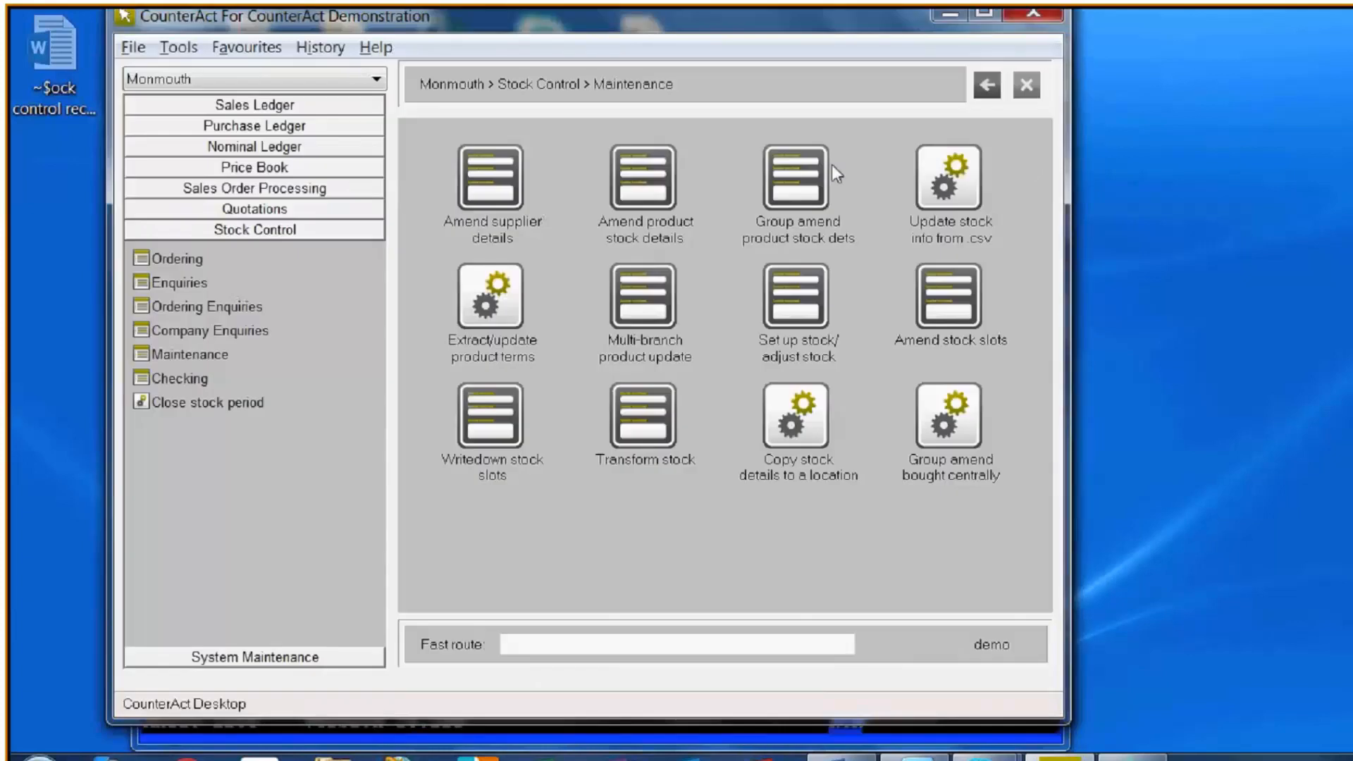
# - Open Amend product stock details and search for "wheel" to load the Quarry Cut Tile Cutter Spare Wheels
pyautogui.click(650, 177)
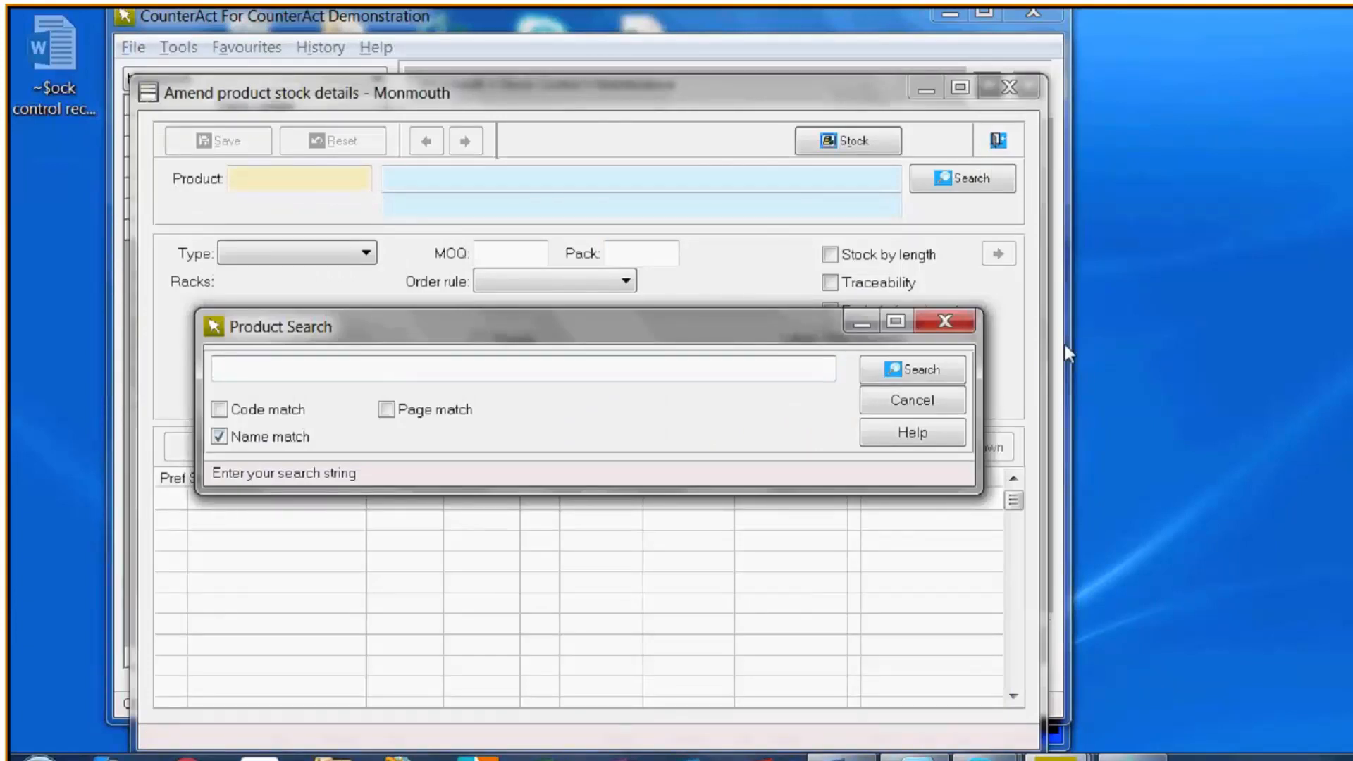
pyautogui.write('wheel')
pyautogui.press('Return')
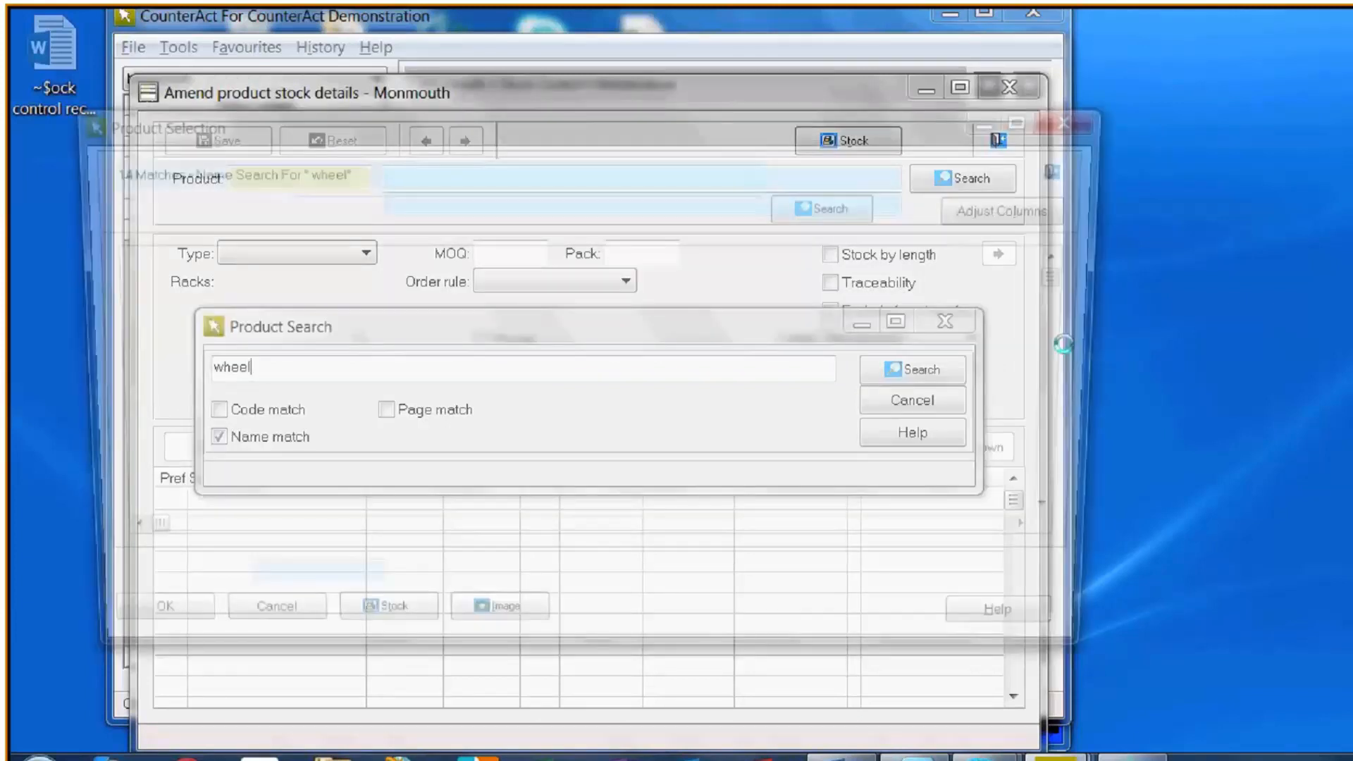
pyautogui.press('Down')
pyautogui.press('Down')
pyautogui.press('Down')
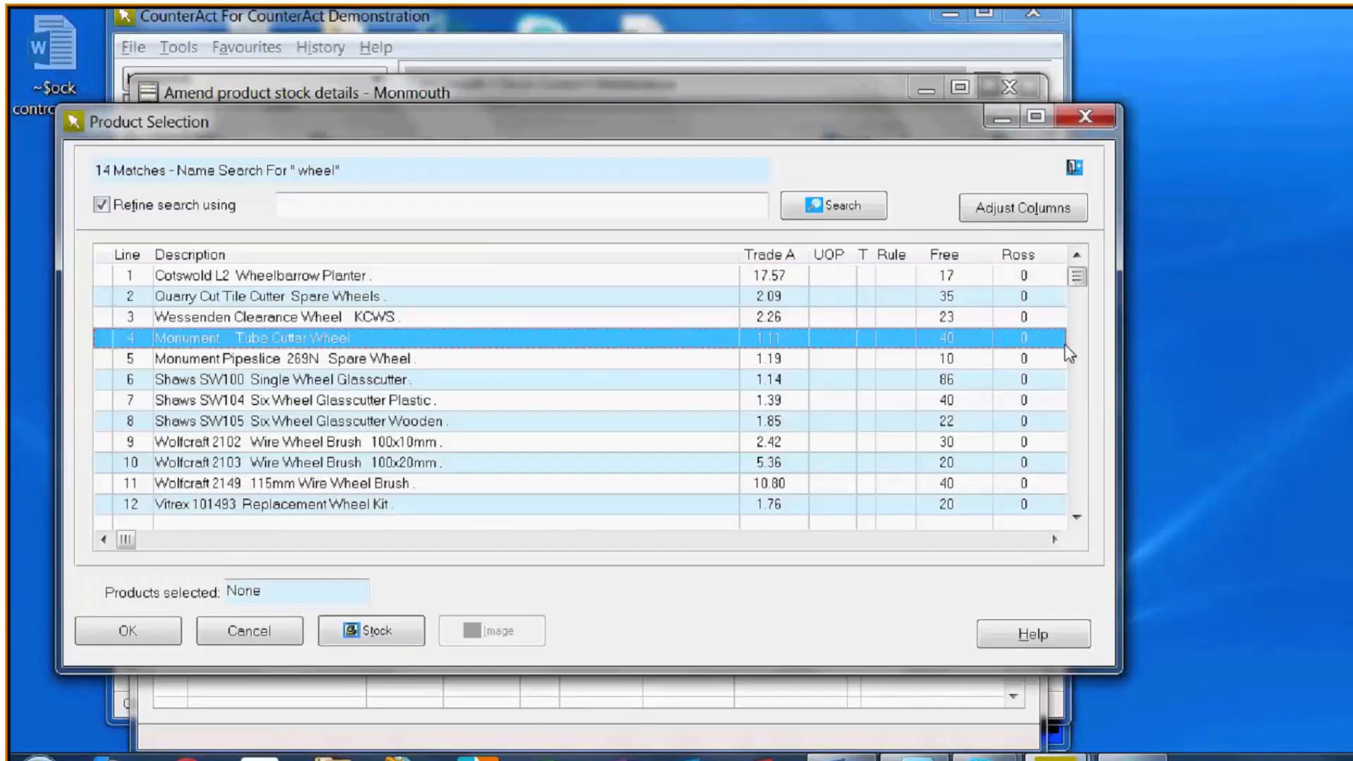
pyautogui.press('Up')
pyautogui.press('Up')
pyautogui.press('Return')
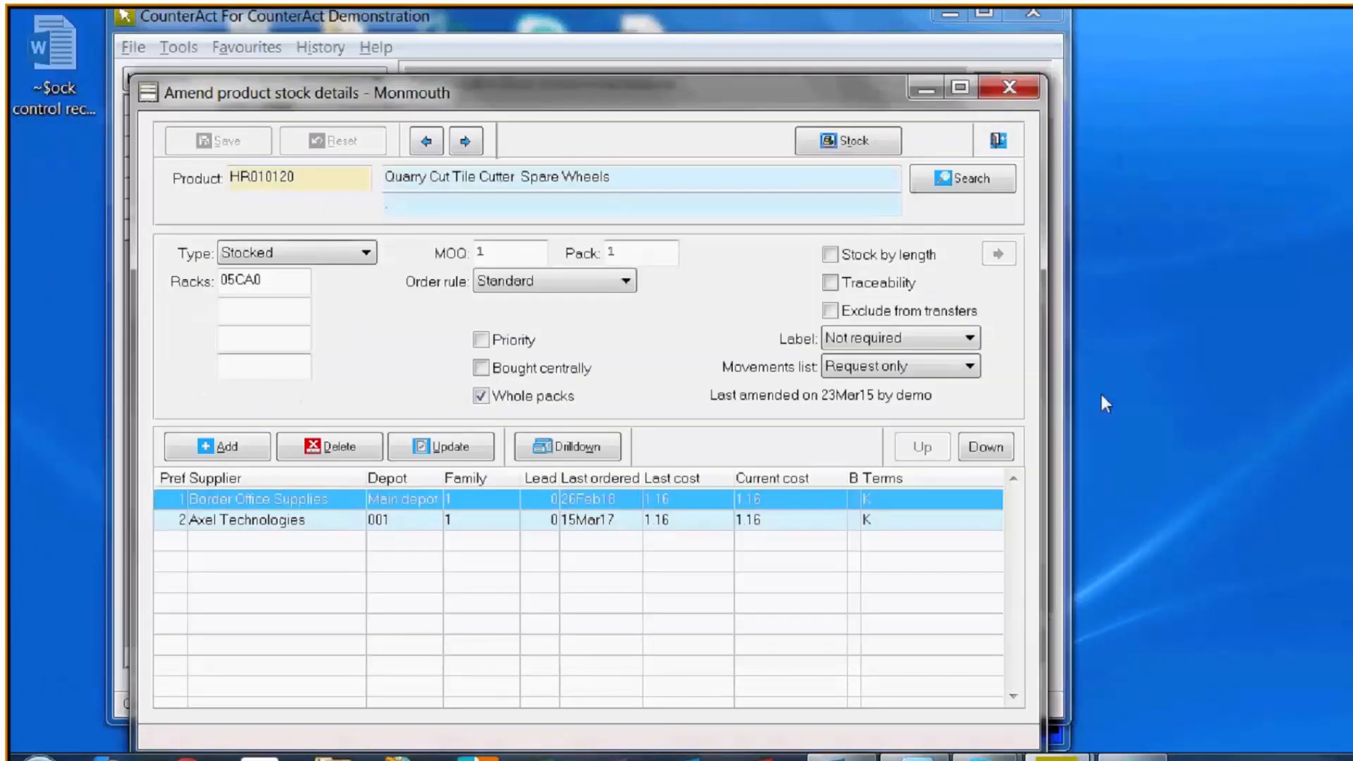
# - Open the product's Border Office Supplies supplier details, try enabling the expected lead, and close the product without saving
pyautogui.click(603, 505)
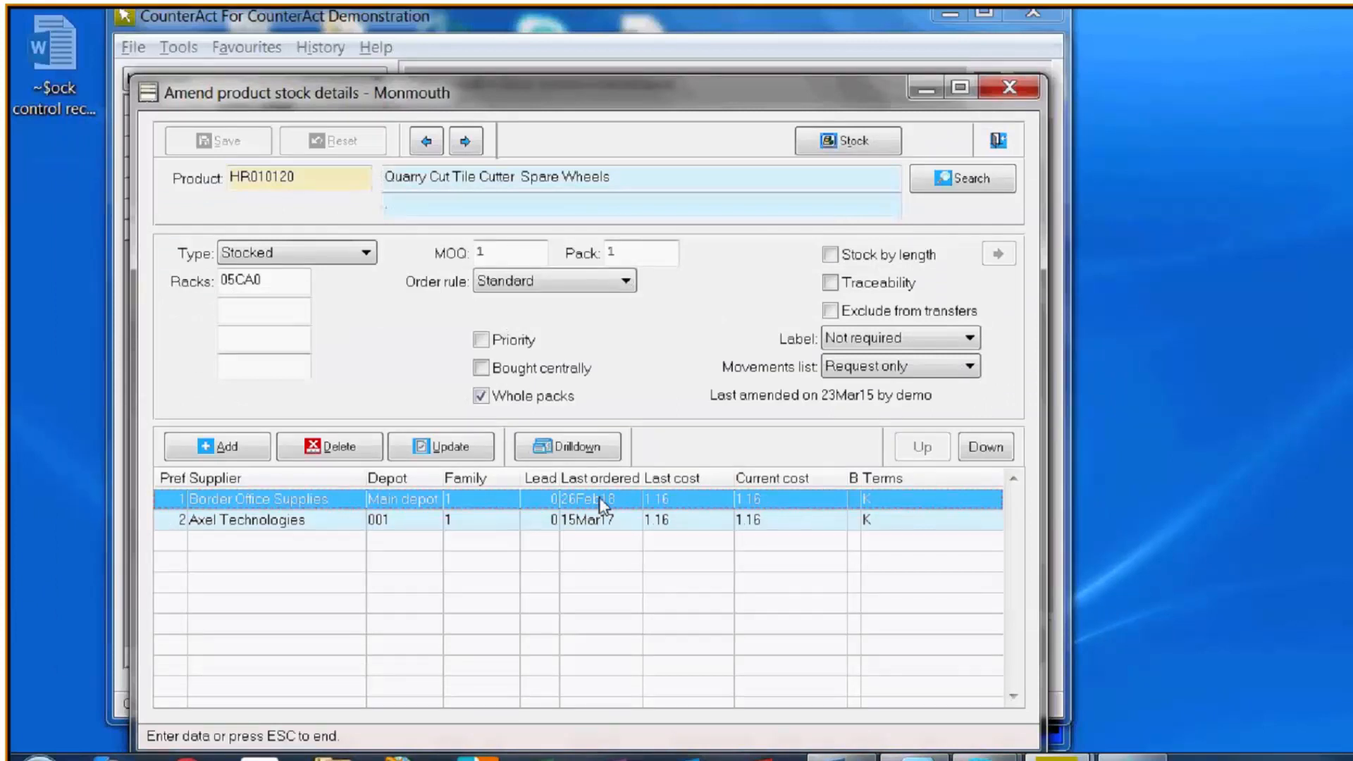
pyautogui.doubleClick(603, 505)
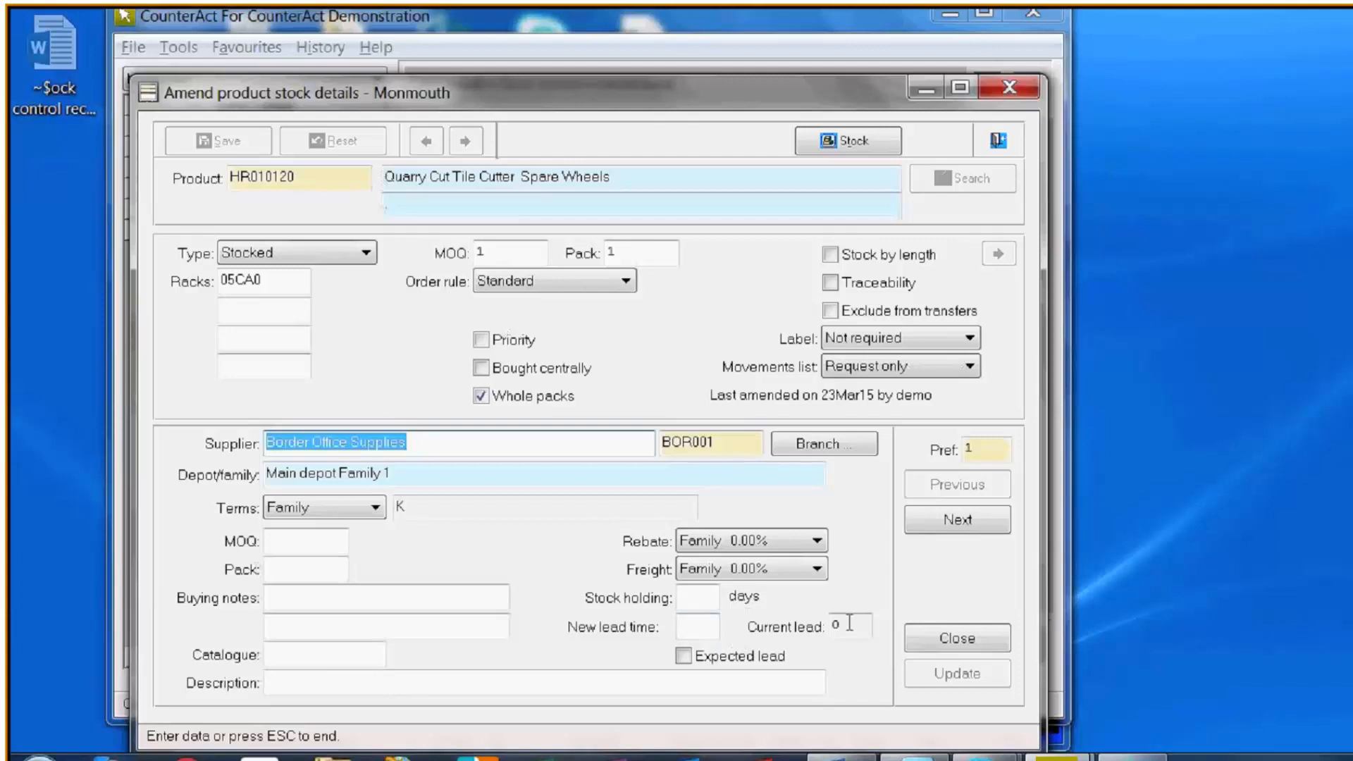
pyautogui.click(682, 656)
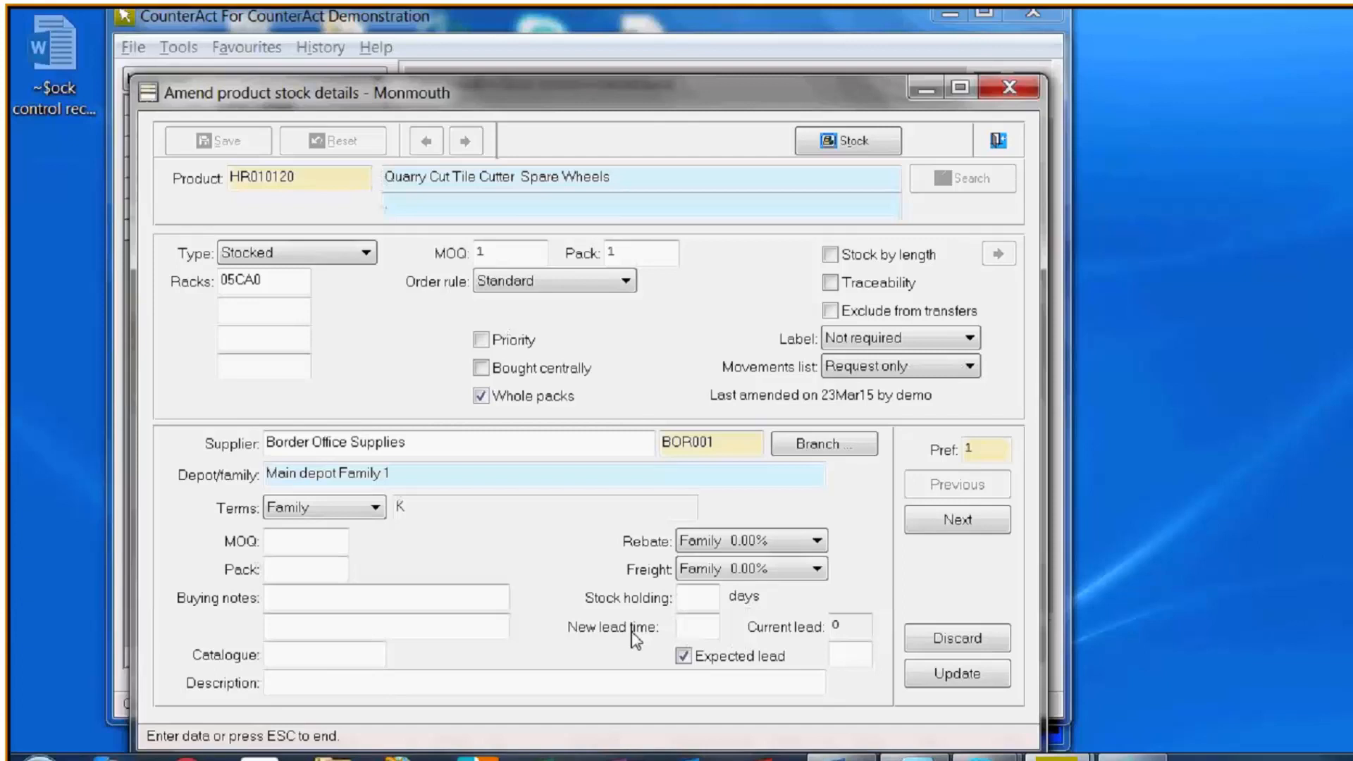
pyautogui.click(339, 680)
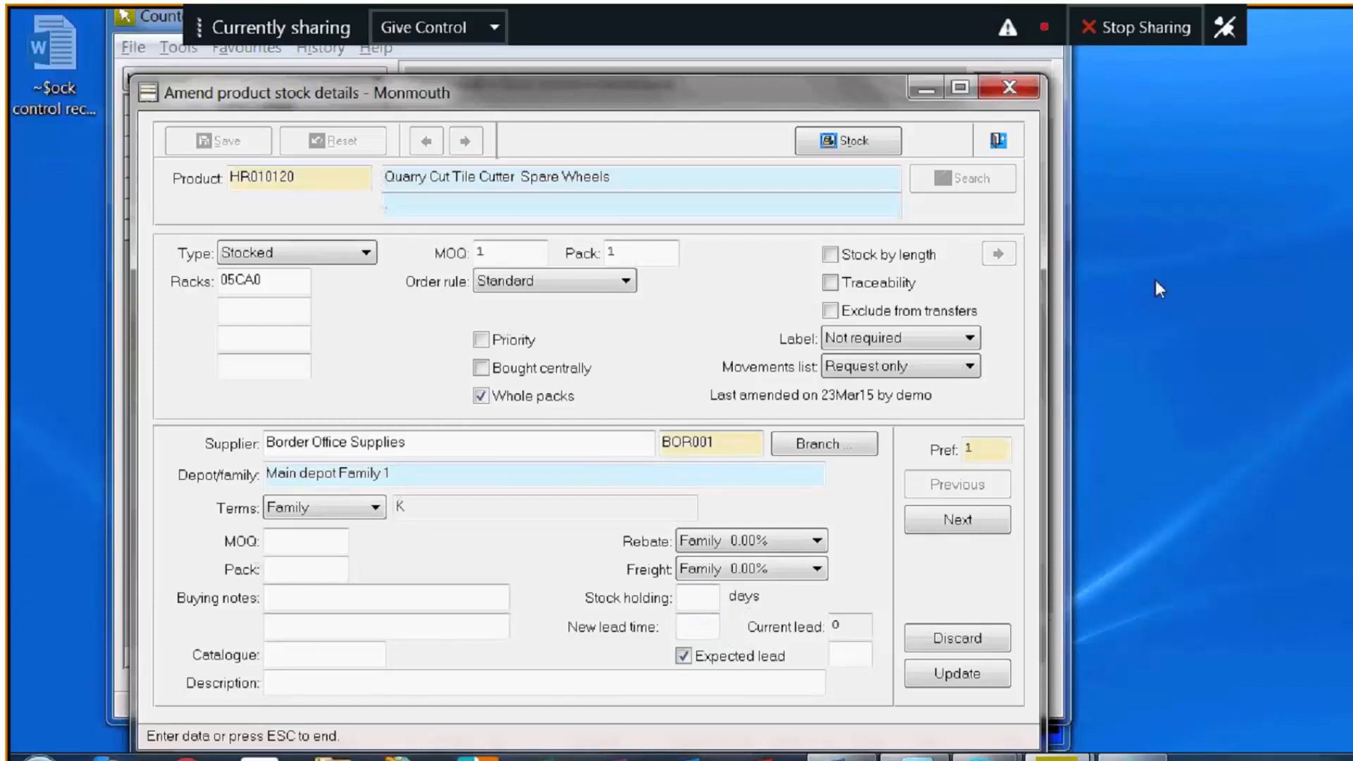
pyautogui.click(1000, 141)
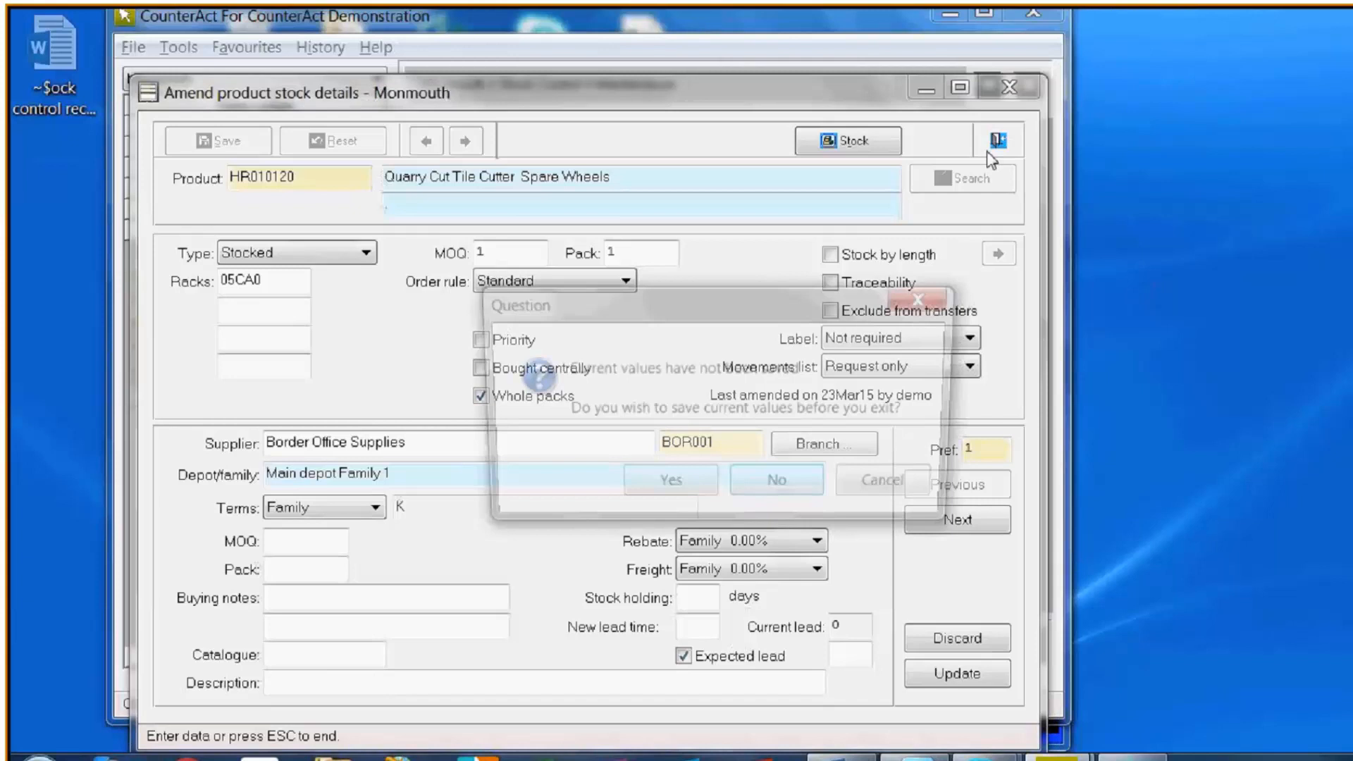
pyautogui.click(753, 506)
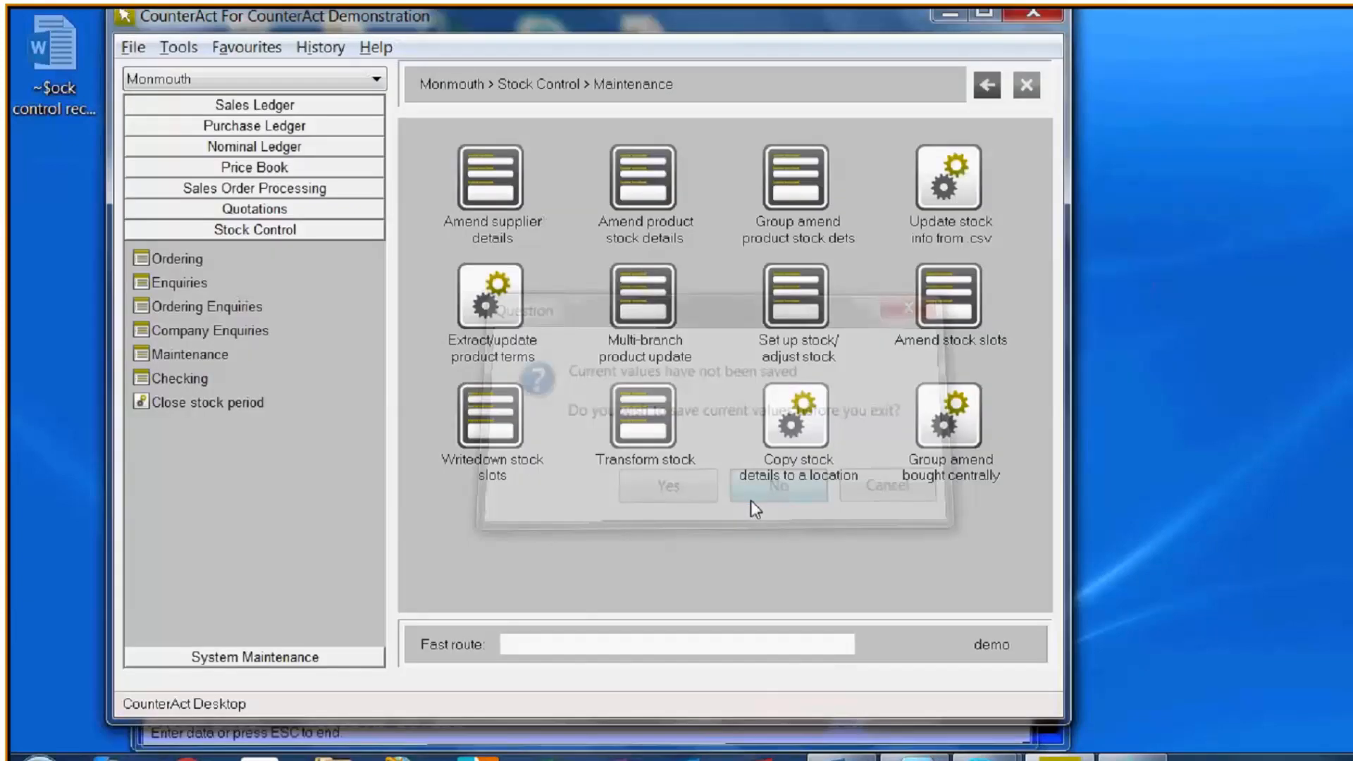
# - Open Group amend product stock dets, examine the Associated suppliers fields for changing a supplier's information, and cancel them
pyautogui.click(804, 190)
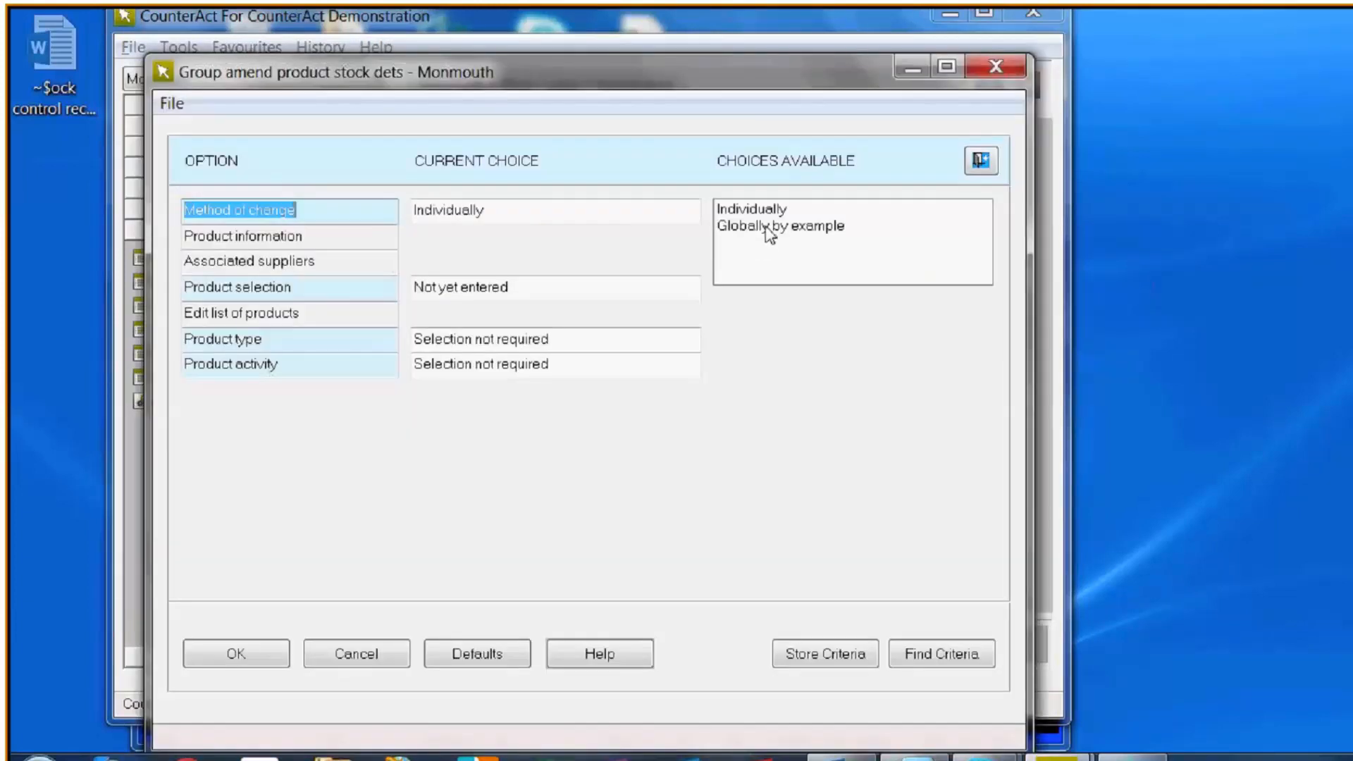
pyautogui.click(766, 229)
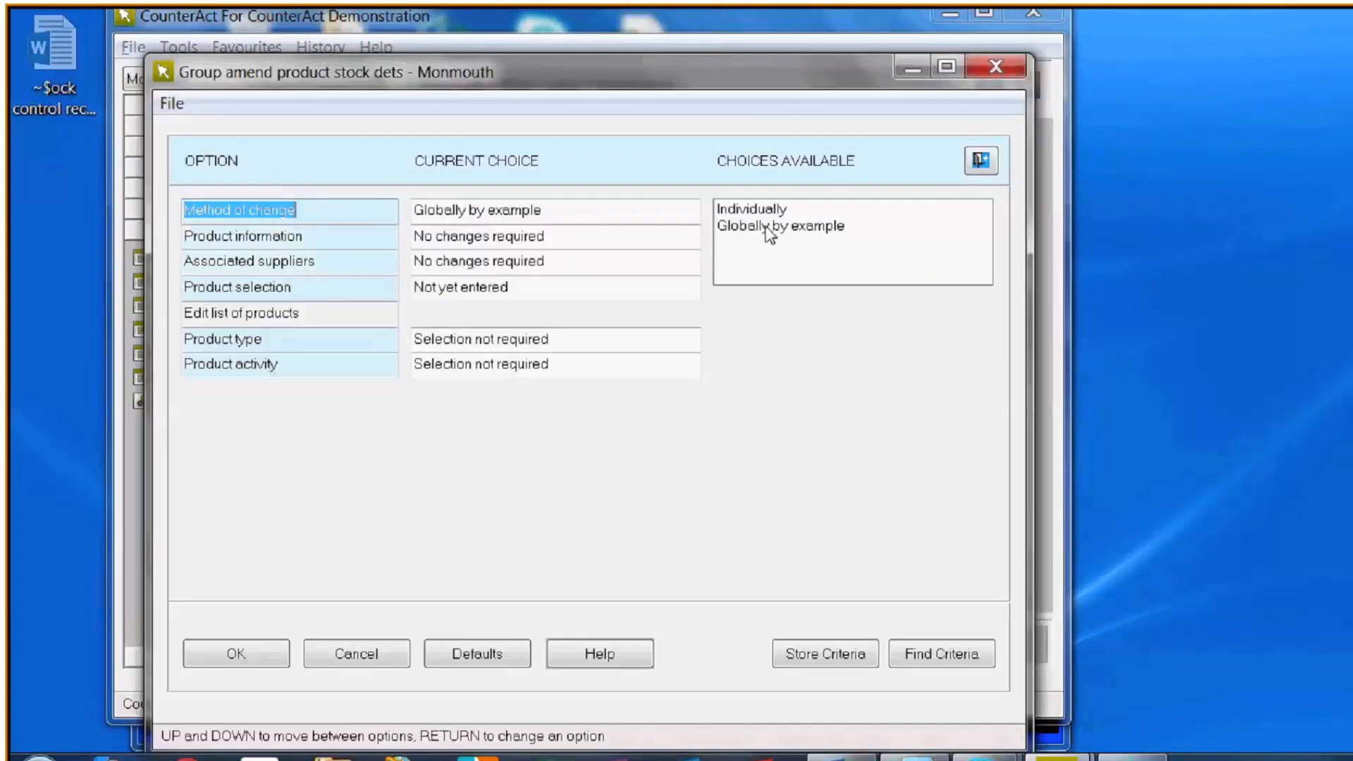
pyautogui.click(231, 266)
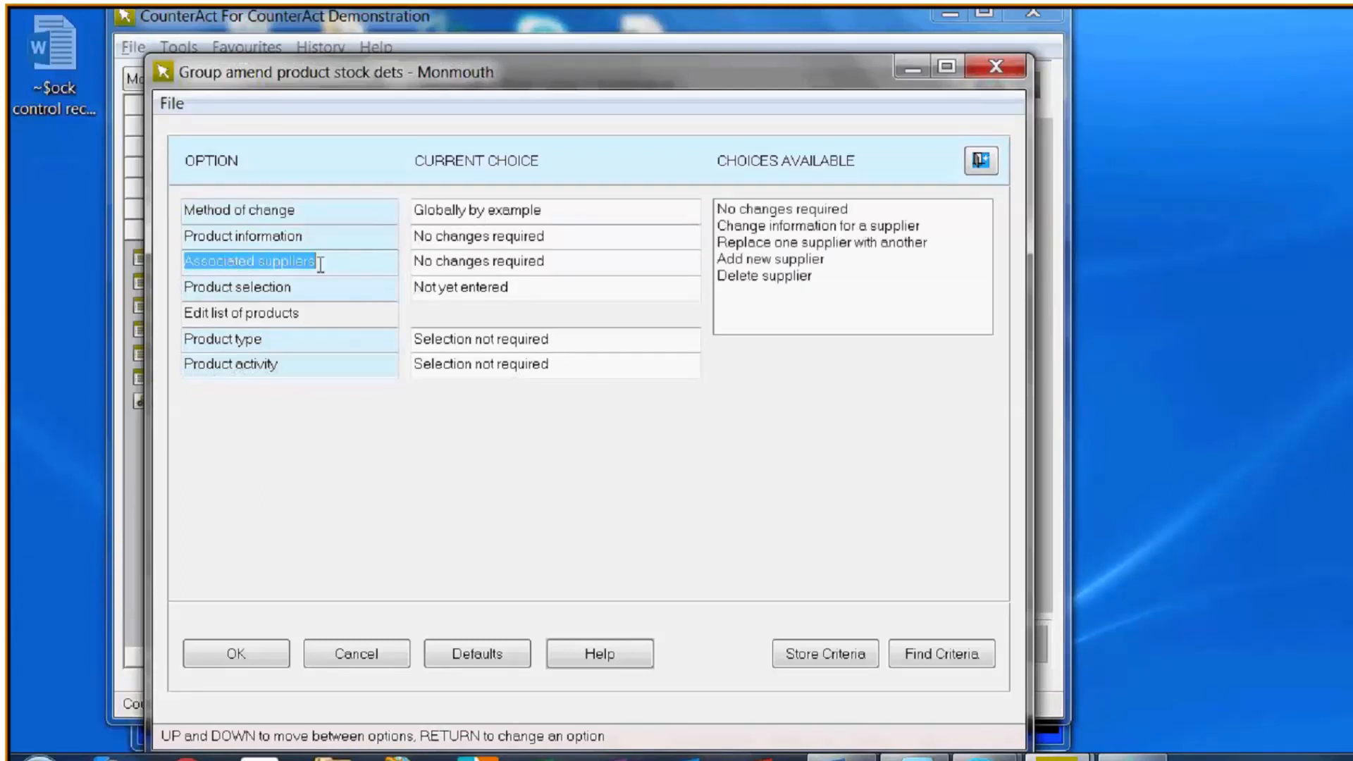
pyautogui.doubleClick(794, 227)
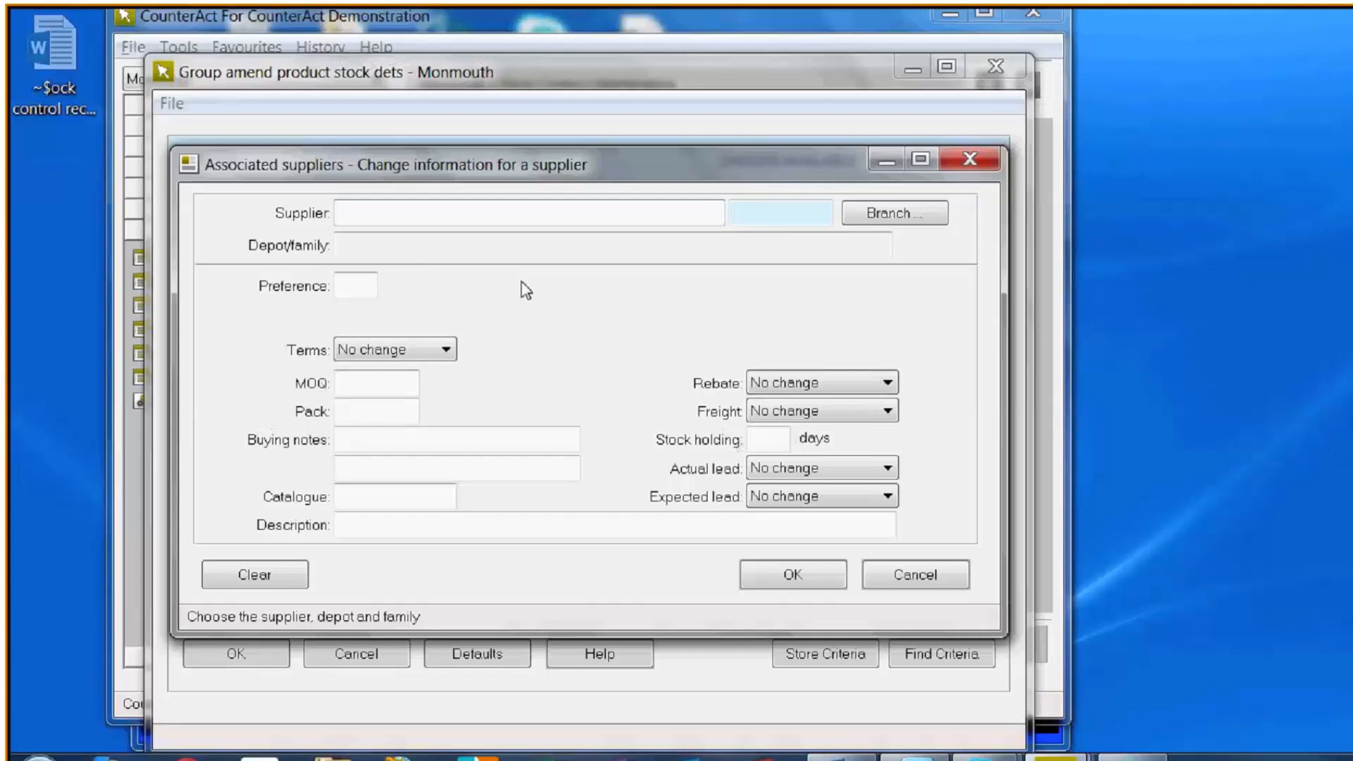
pyautogui.click(761, 438)
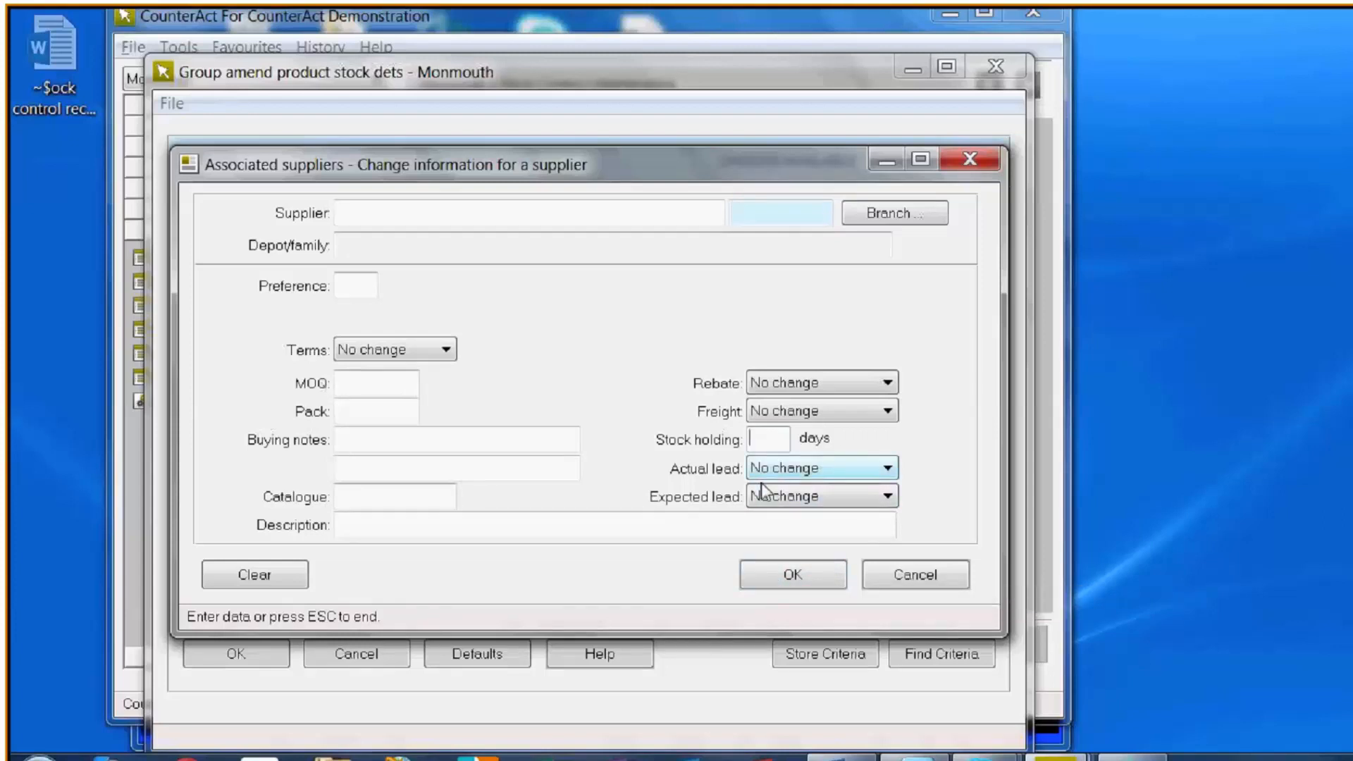
pyautogui.click(779, 574)
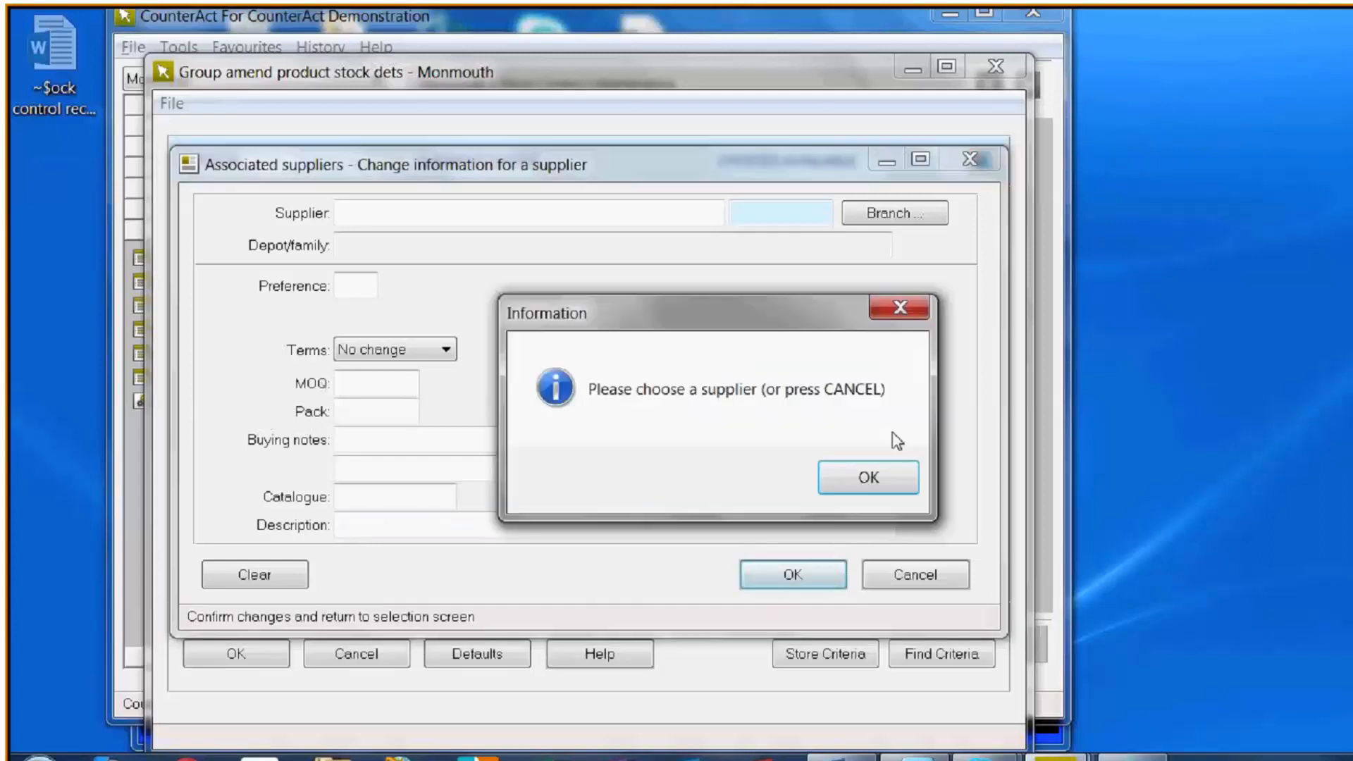
pyautogui.click(871, 482)
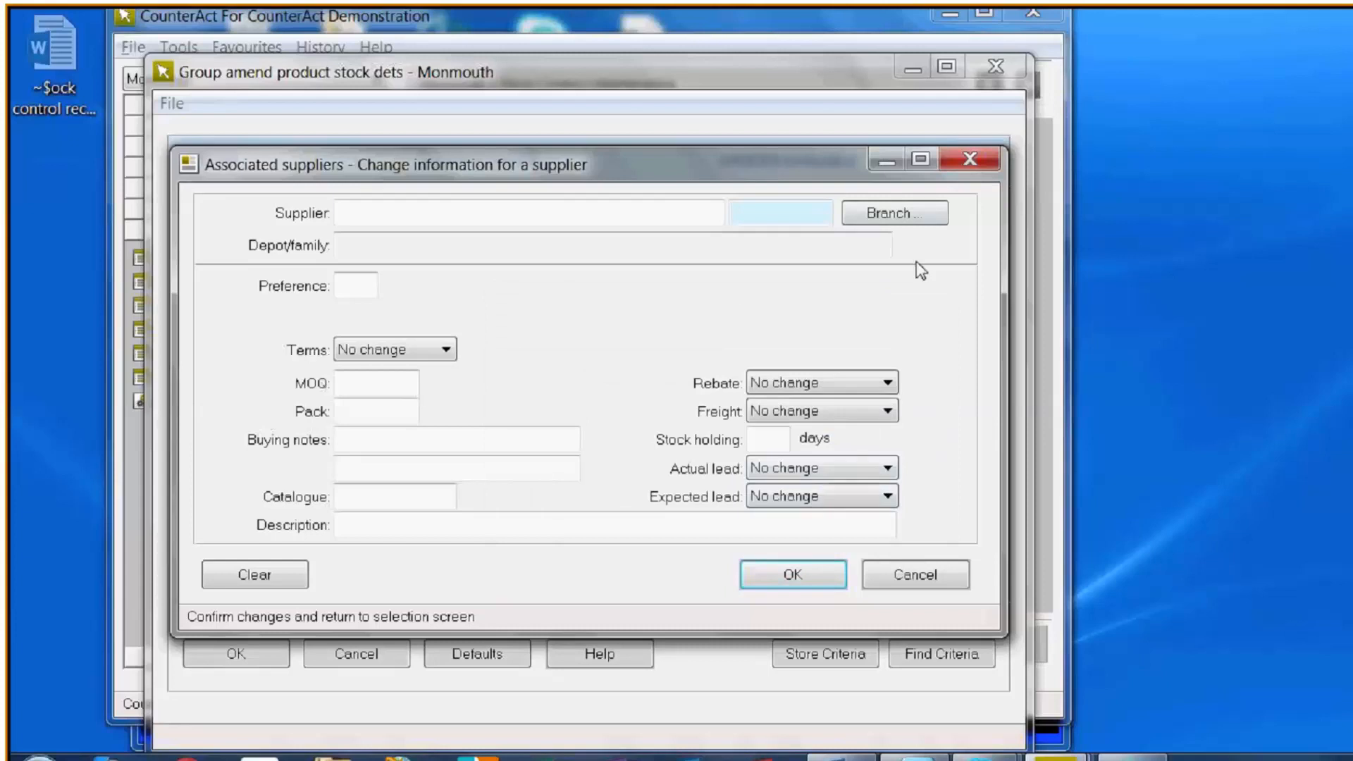
pyautogui.click(897, 580)
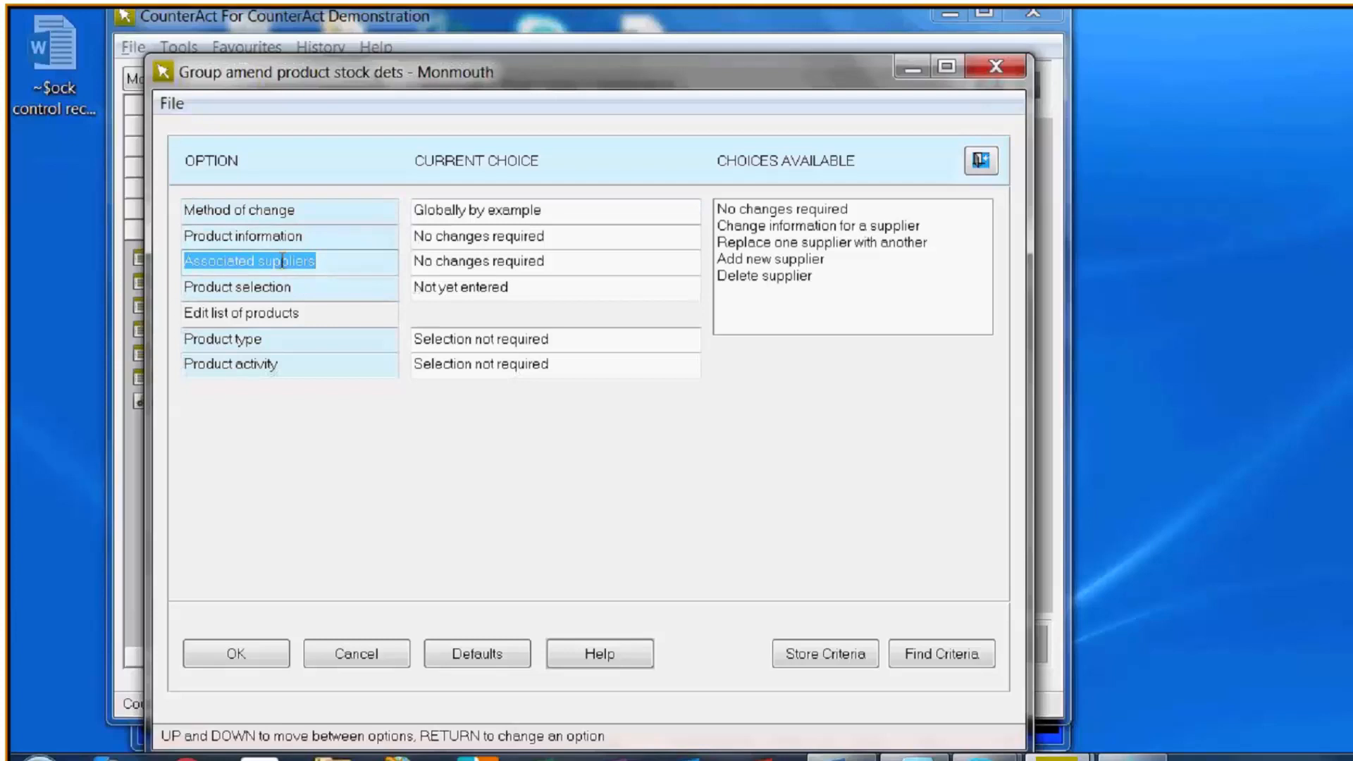
# - Examine the product information fields under Specified changes and the product selection choices, and cancel the group amendment
pyautogui.click(241, 235)
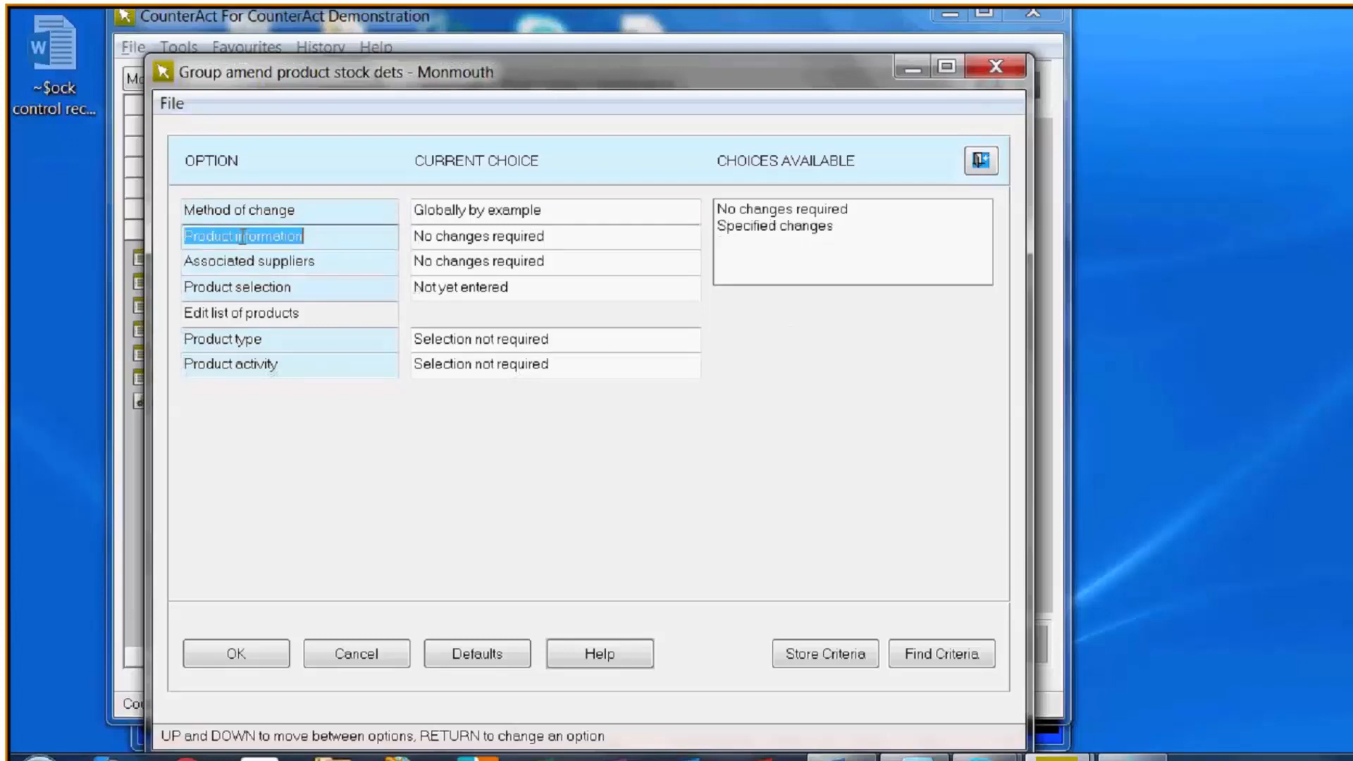
pyautogui.click(816, 227)
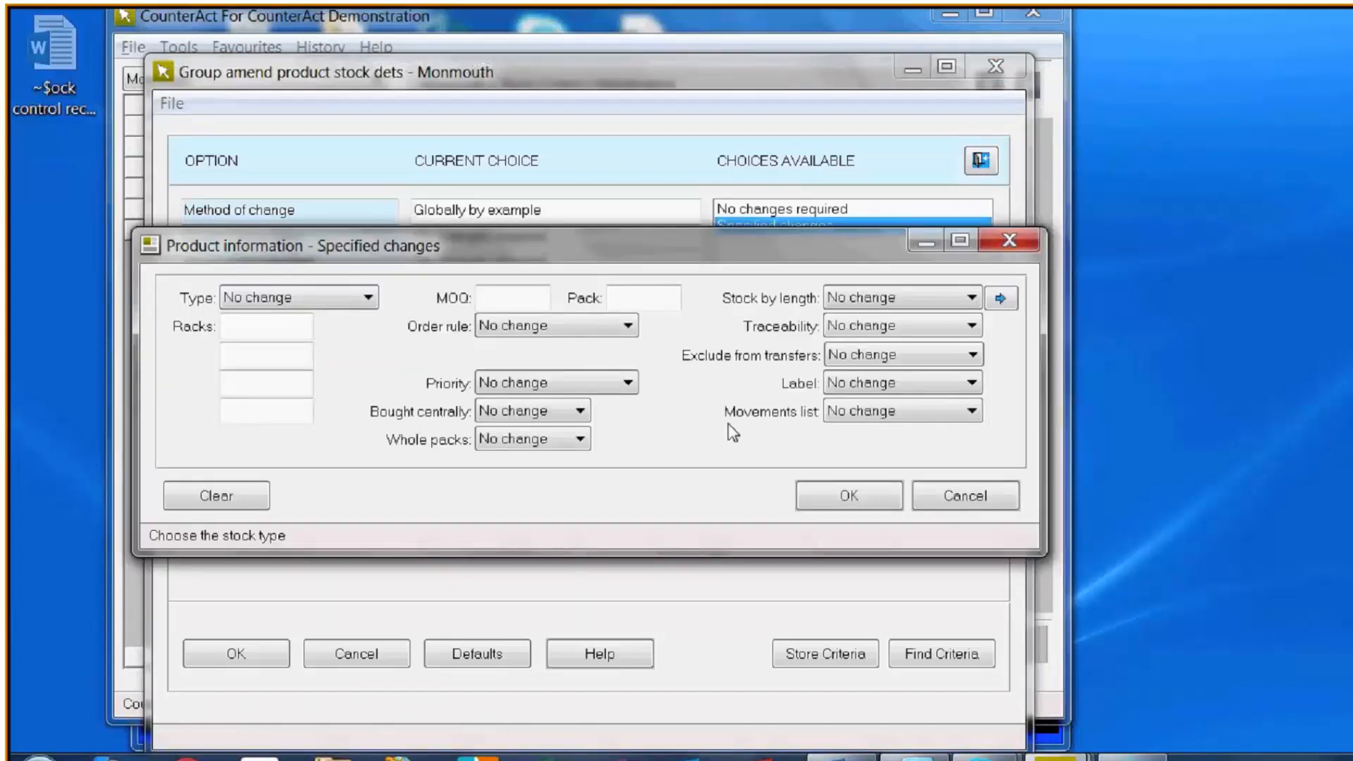
pyautogui.click(901, 506)
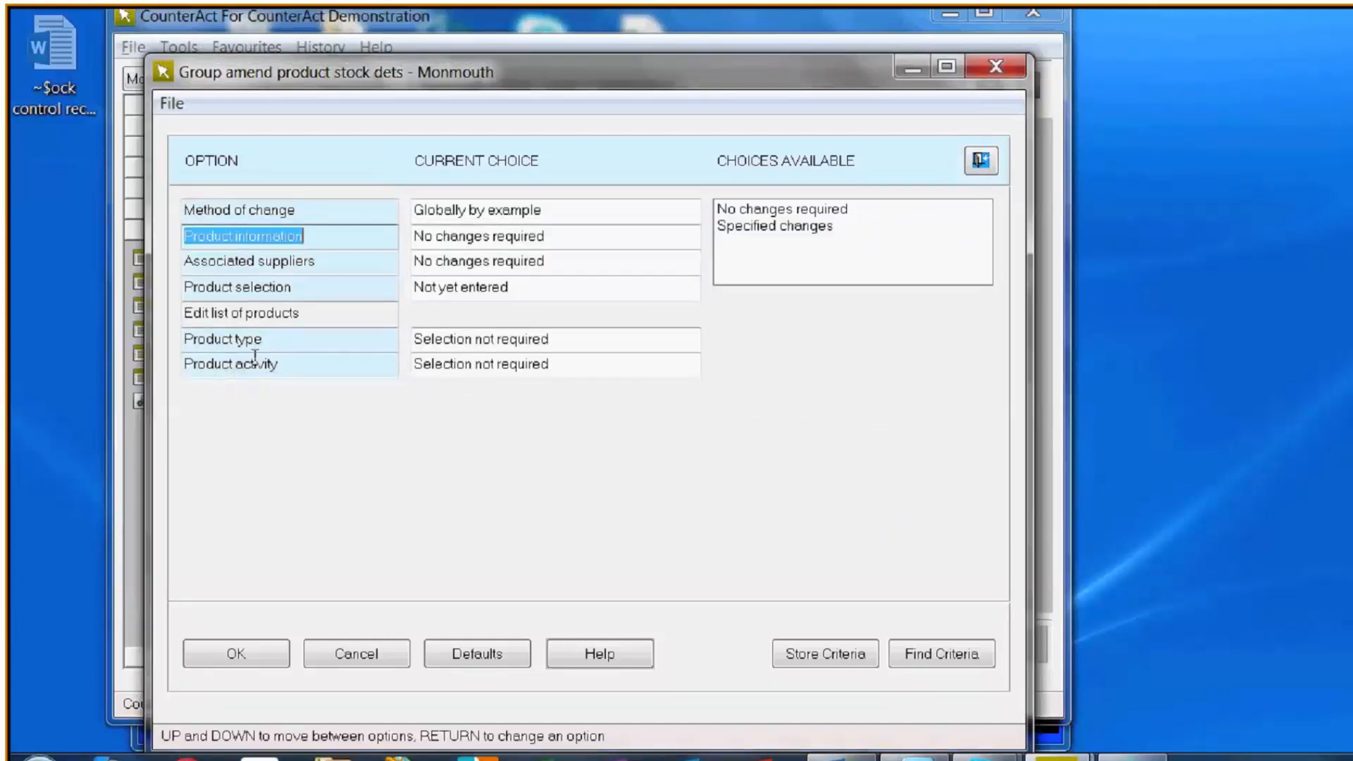
pyautogui.click(284, 288)
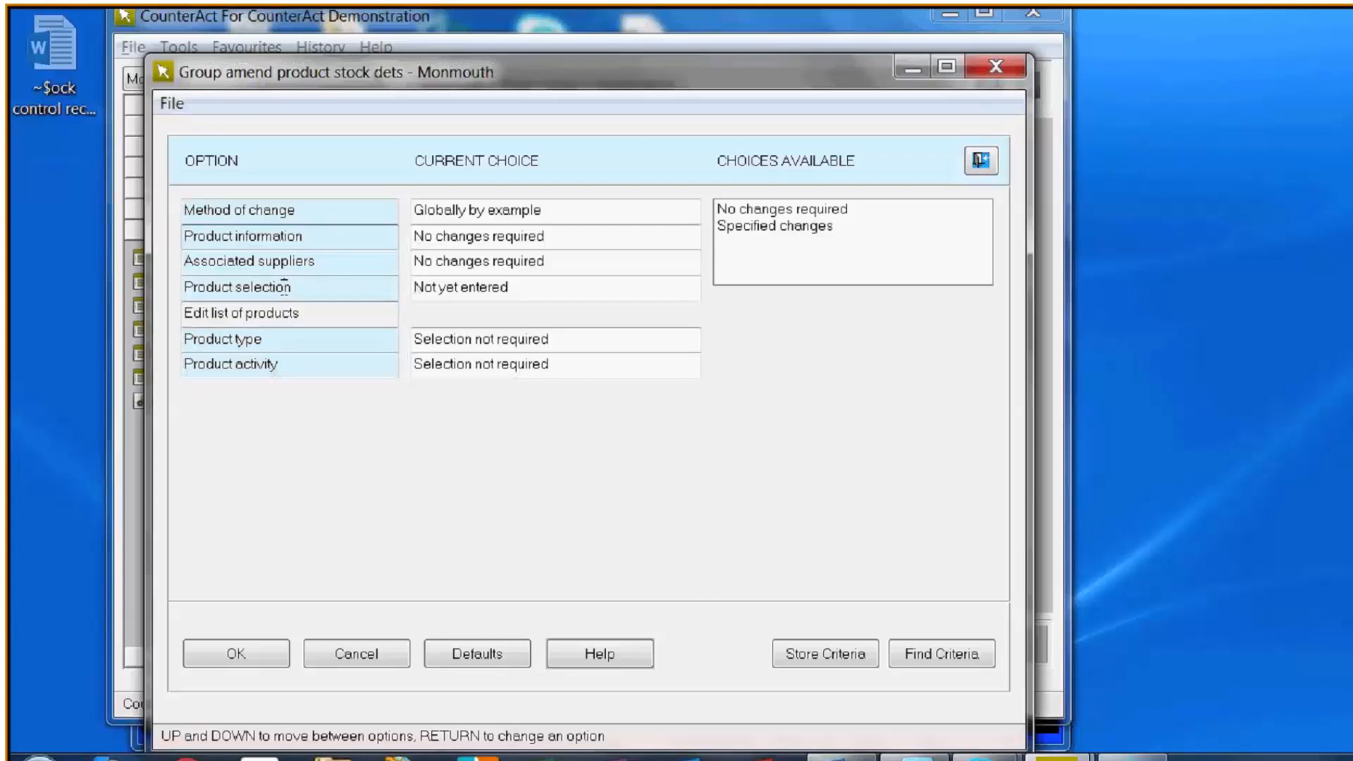
pyautogui.click(284, 287)
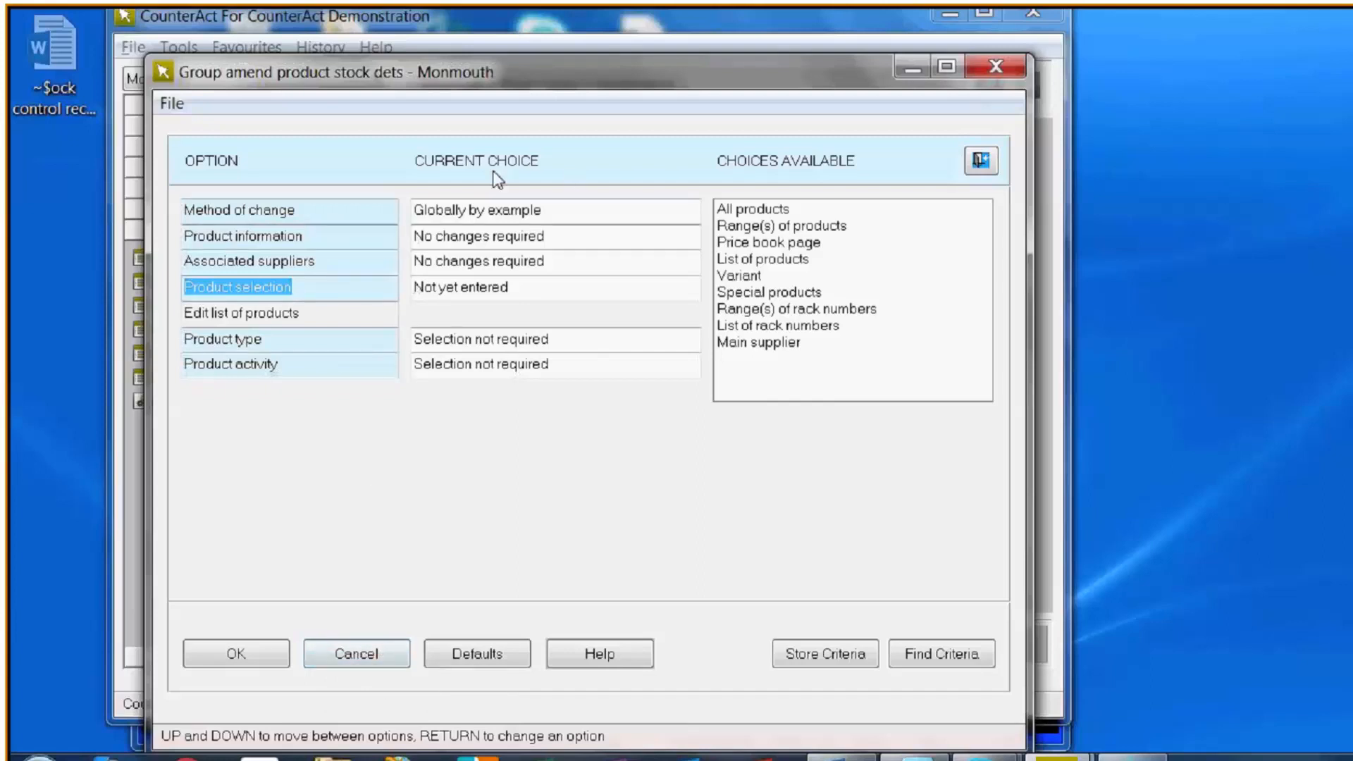
pyautogui.click(341, 656)
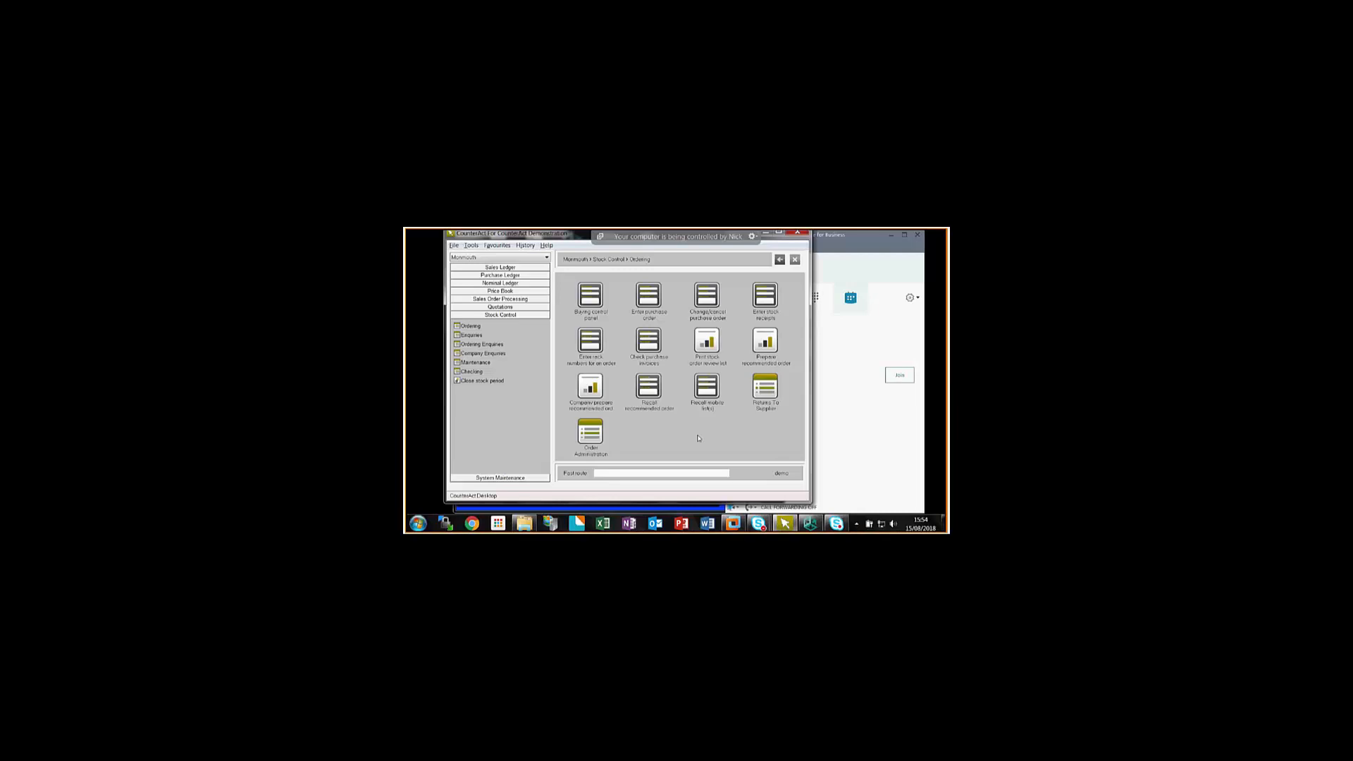
# - Open Stock display from the Stock Control enquiries and search for "ce25" to load the 25kg Bag Cement Ordinary Portland
pyautogui.click(472, 336)
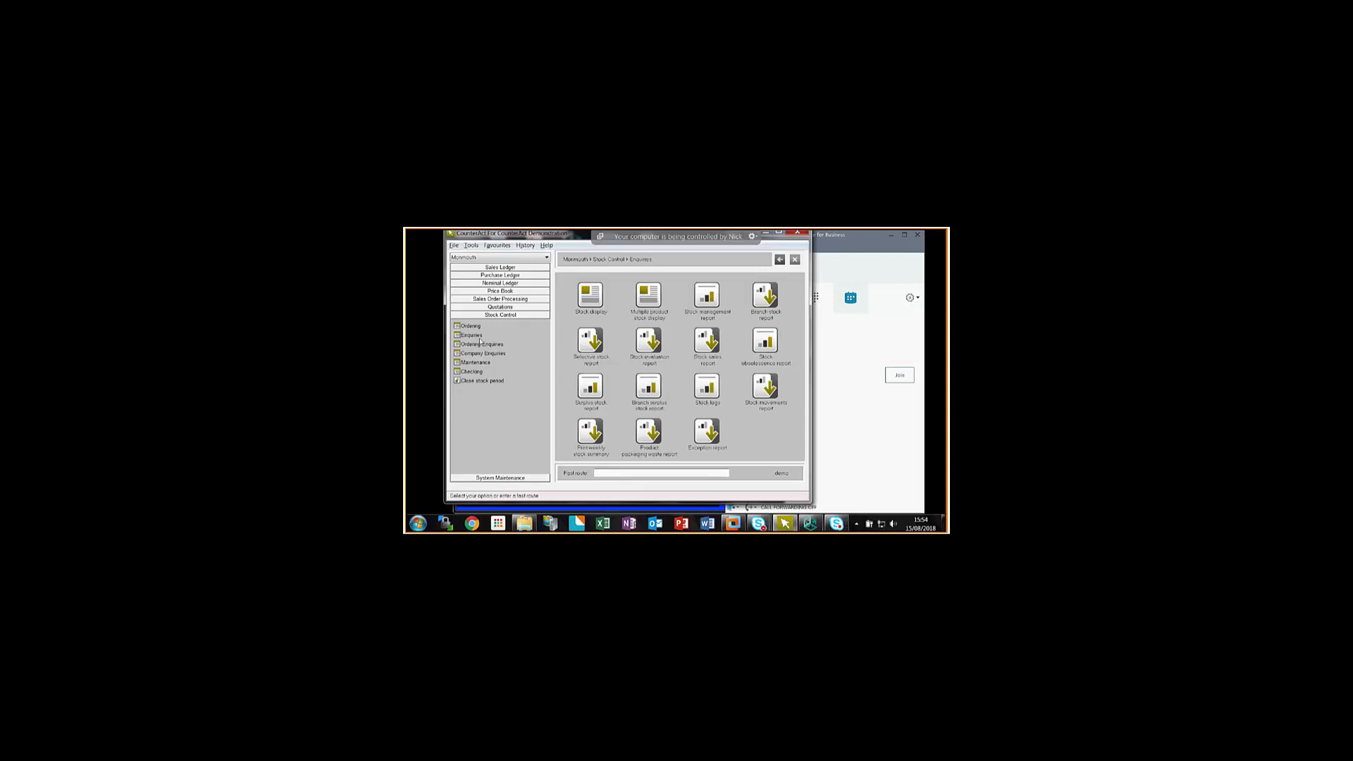
pyautogui.click(592, 298)
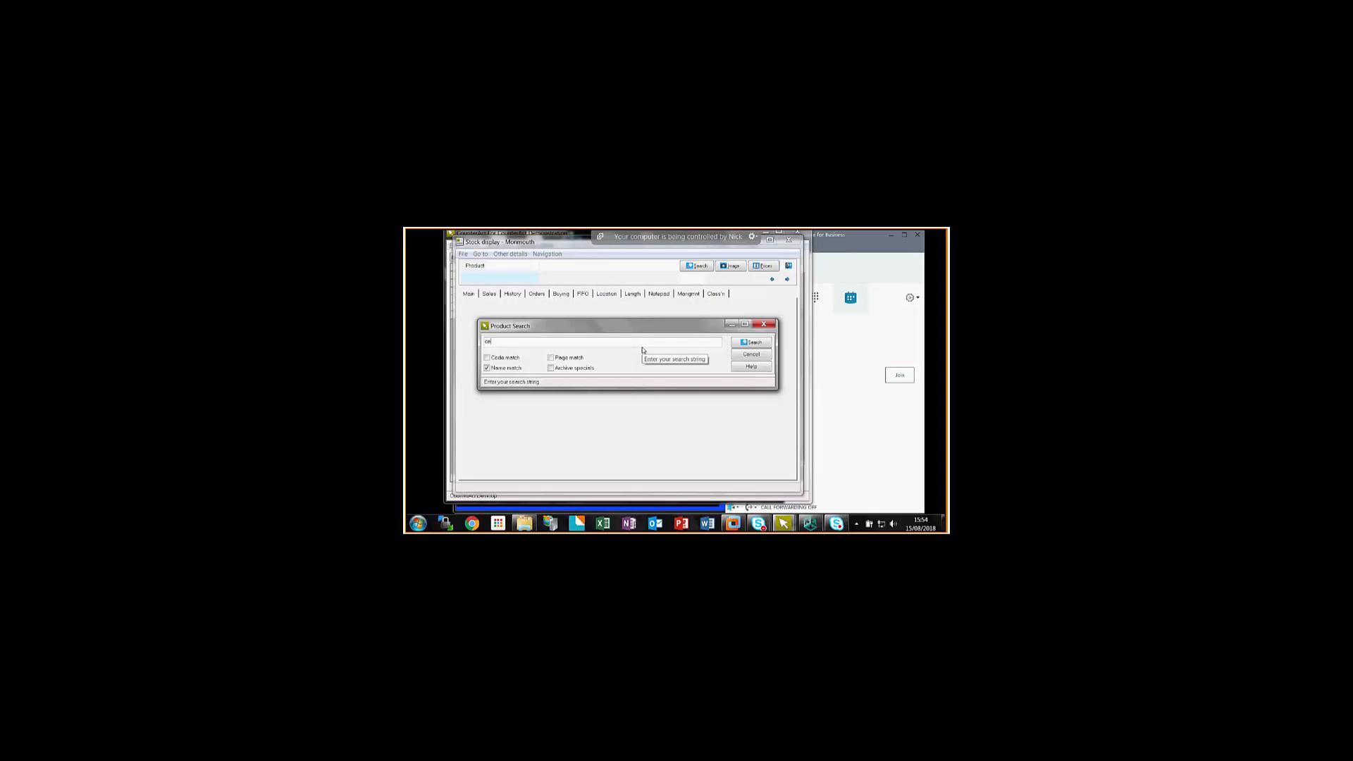
pyautogui.write('ce25')
pyautogui.press('Return')
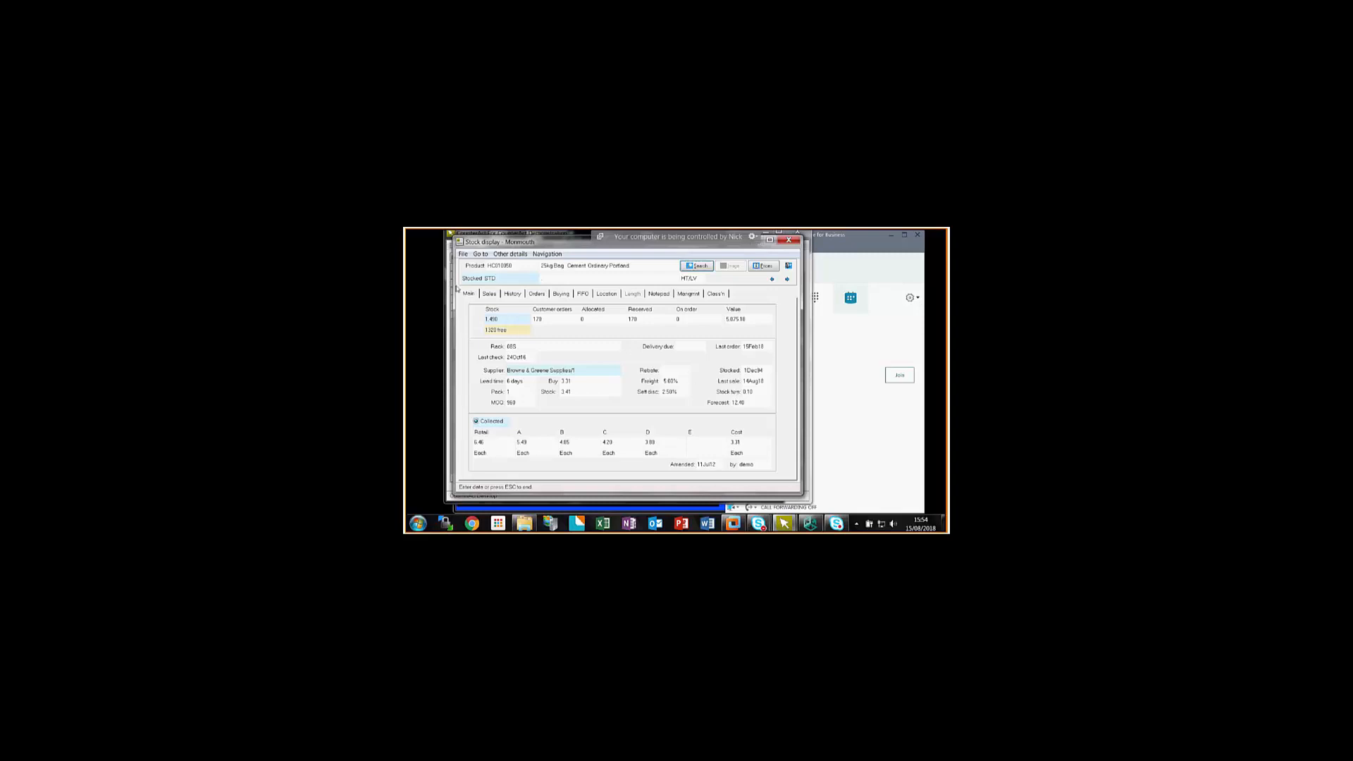
# - Show the sales details of the 25kg cement product in the stock display
pyautogui.click(489, 294)
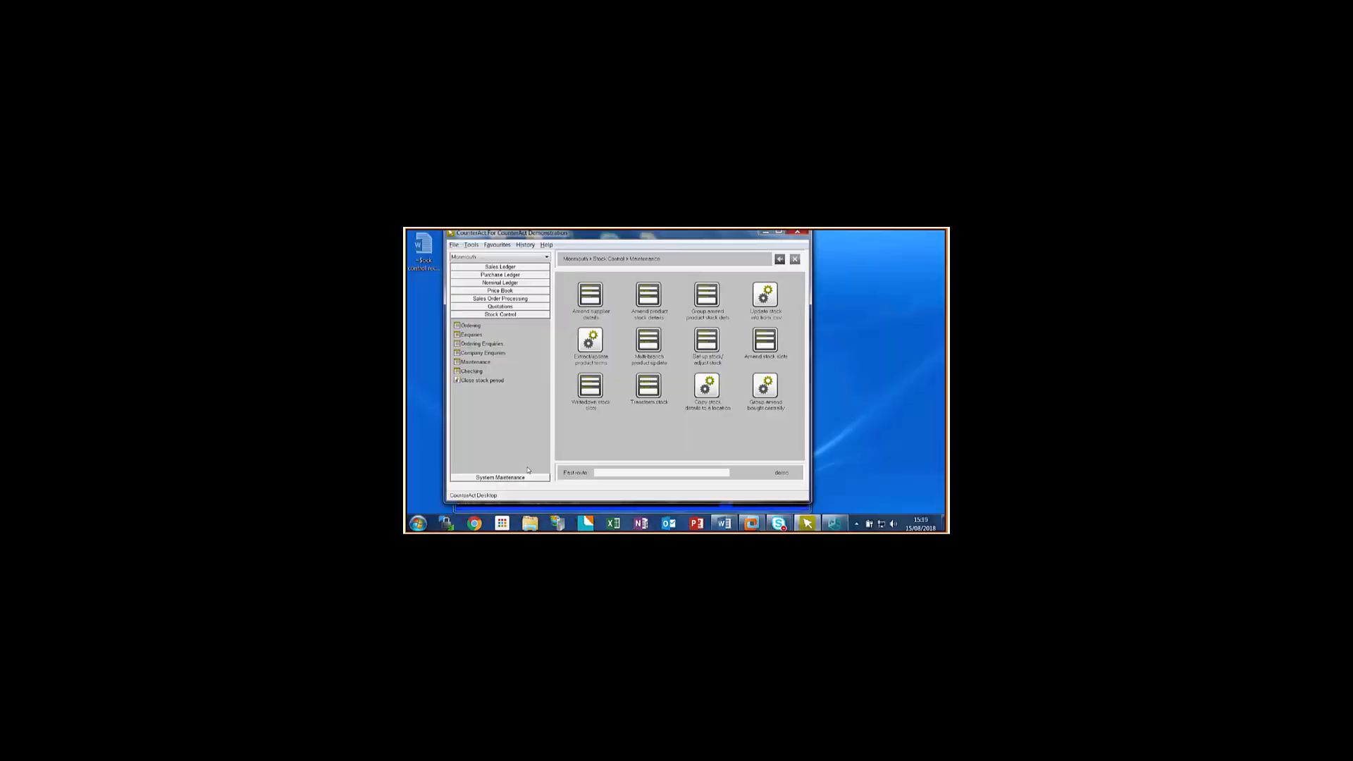
# - Open Update stock info from .csv from Stock Control maintenance, examine the column definitions in its help, and cancel the update
pyautogui.click(768, 297)
pyautogui.click(631, 469)
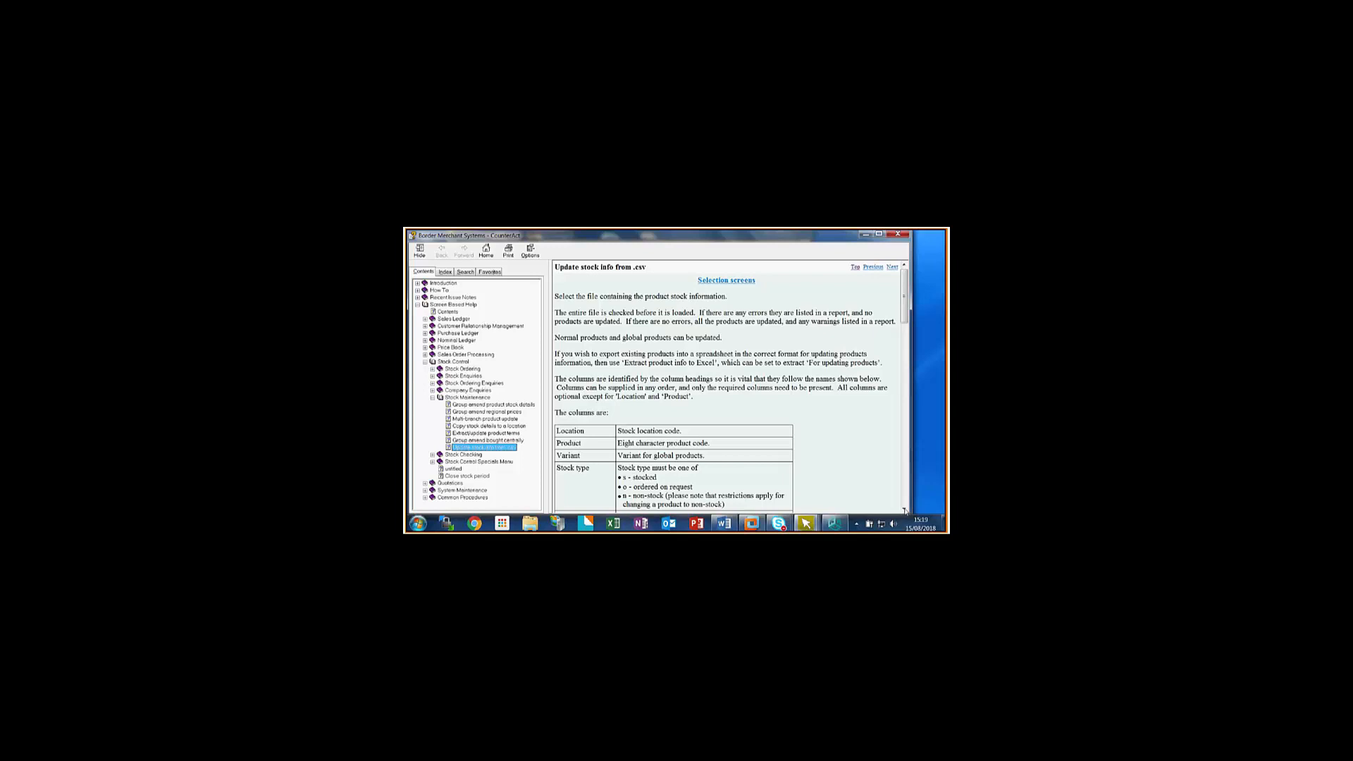
pyautogui.scroll(-6, 905, 510)
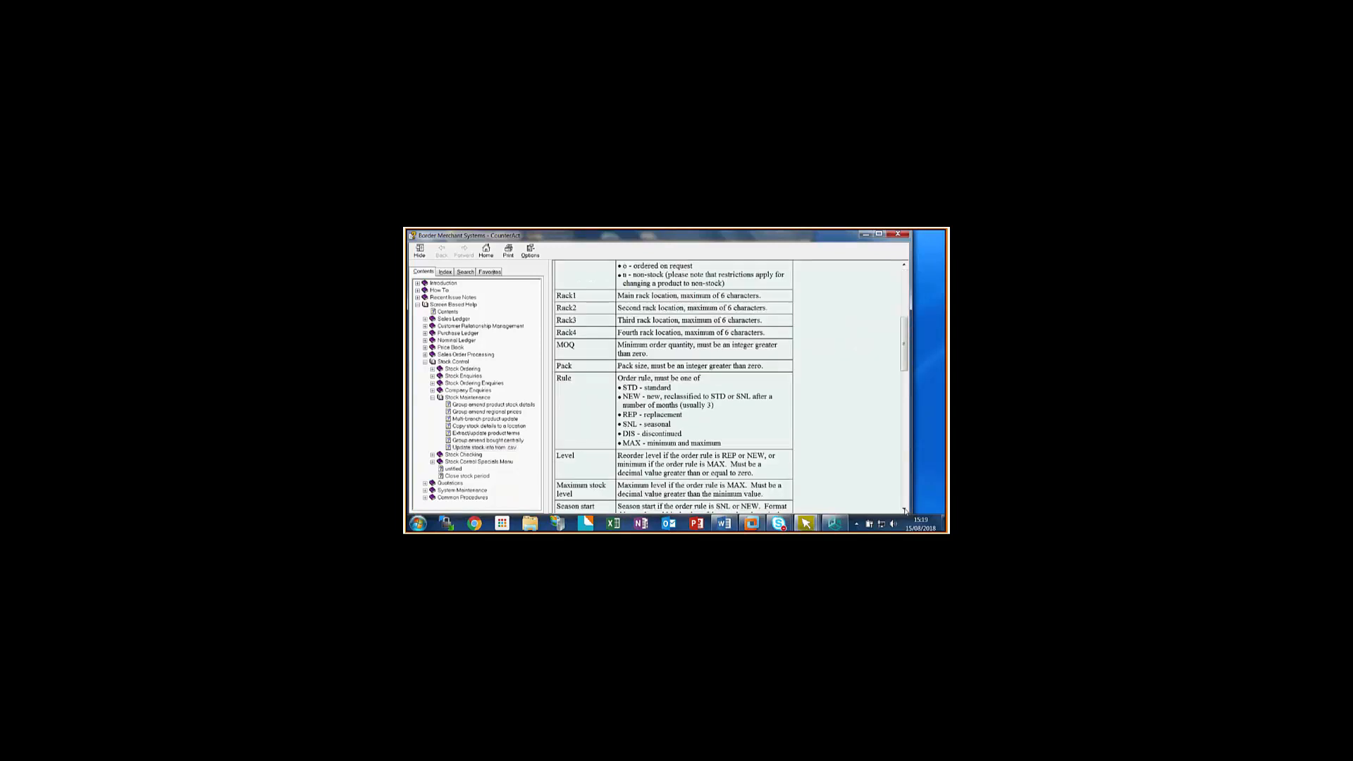
pyautogui.click(905, 511)
pyautogui.click(905, 511)
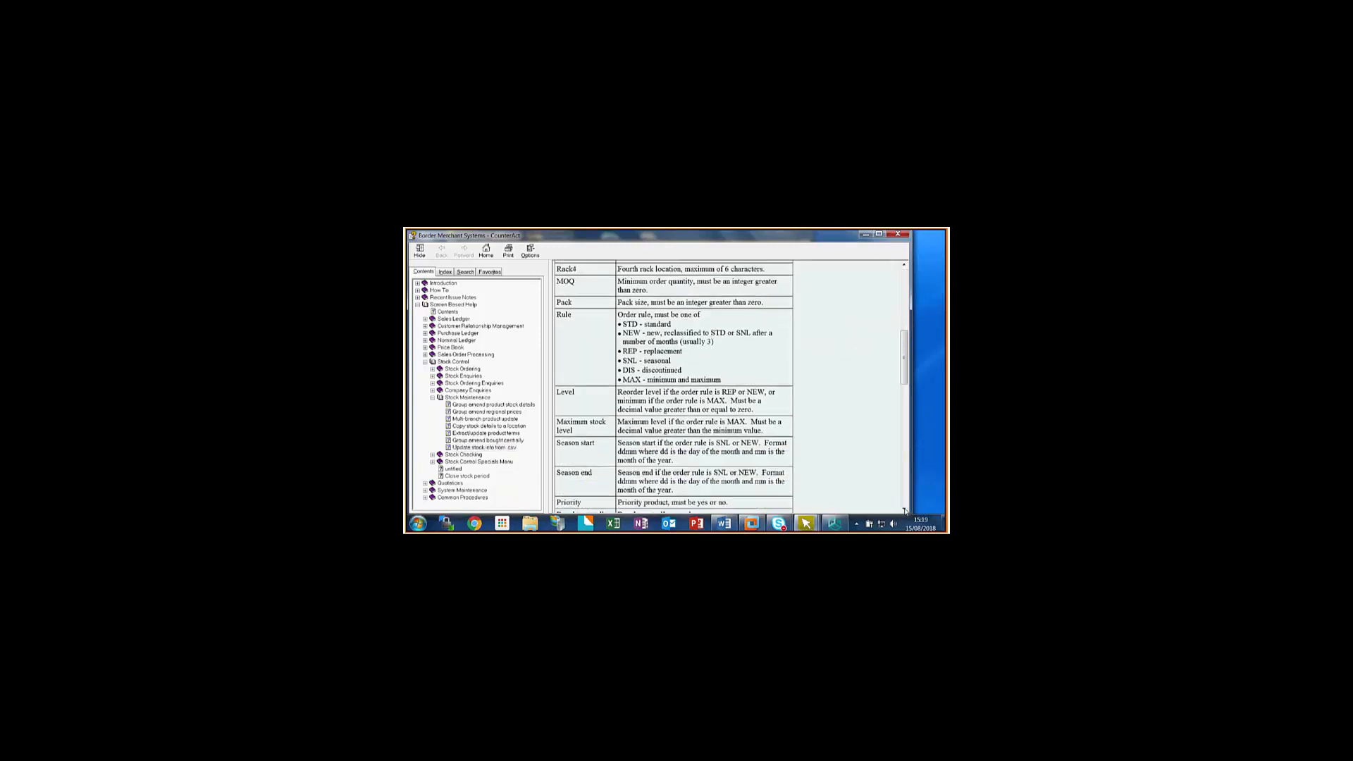
pyautogui.scroll(-3, 905, 510)
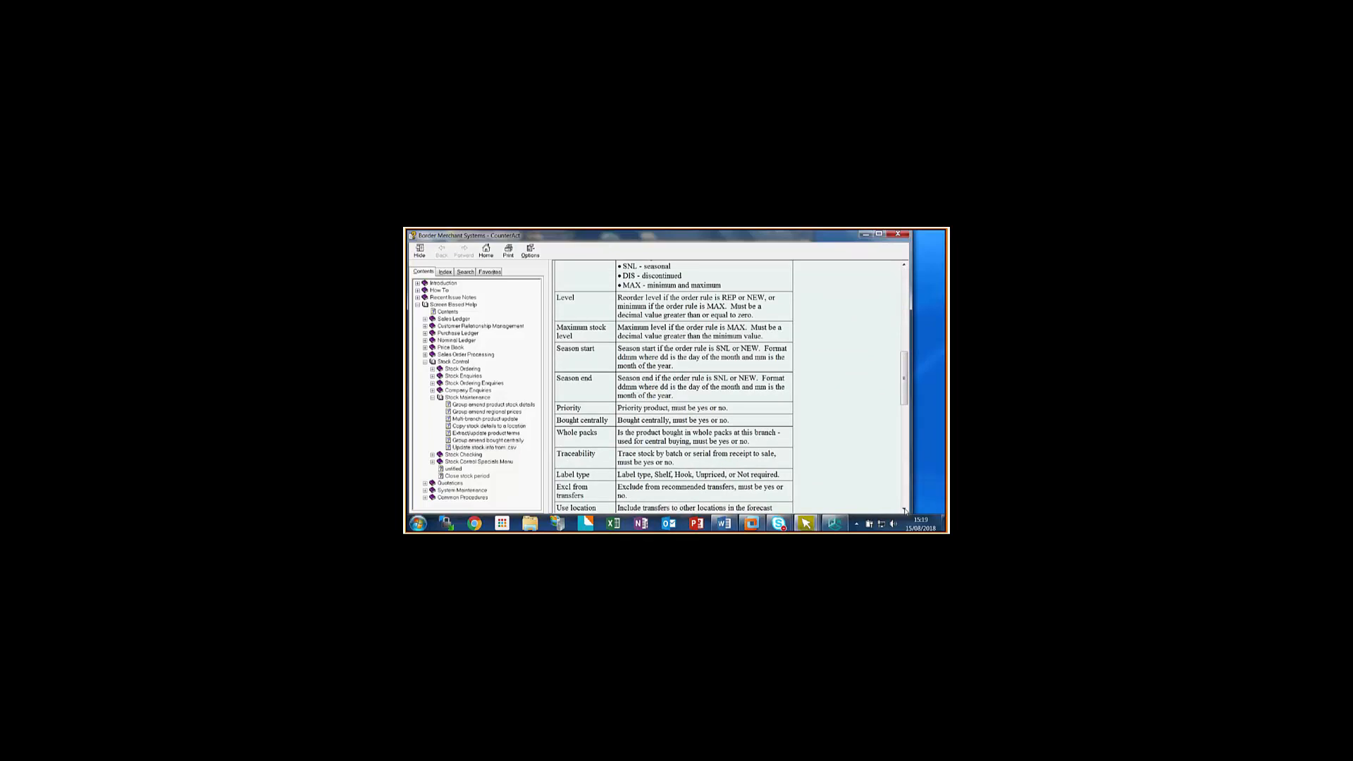
pyautogui.click(905, 510)
pyautogui.click(905, 510)
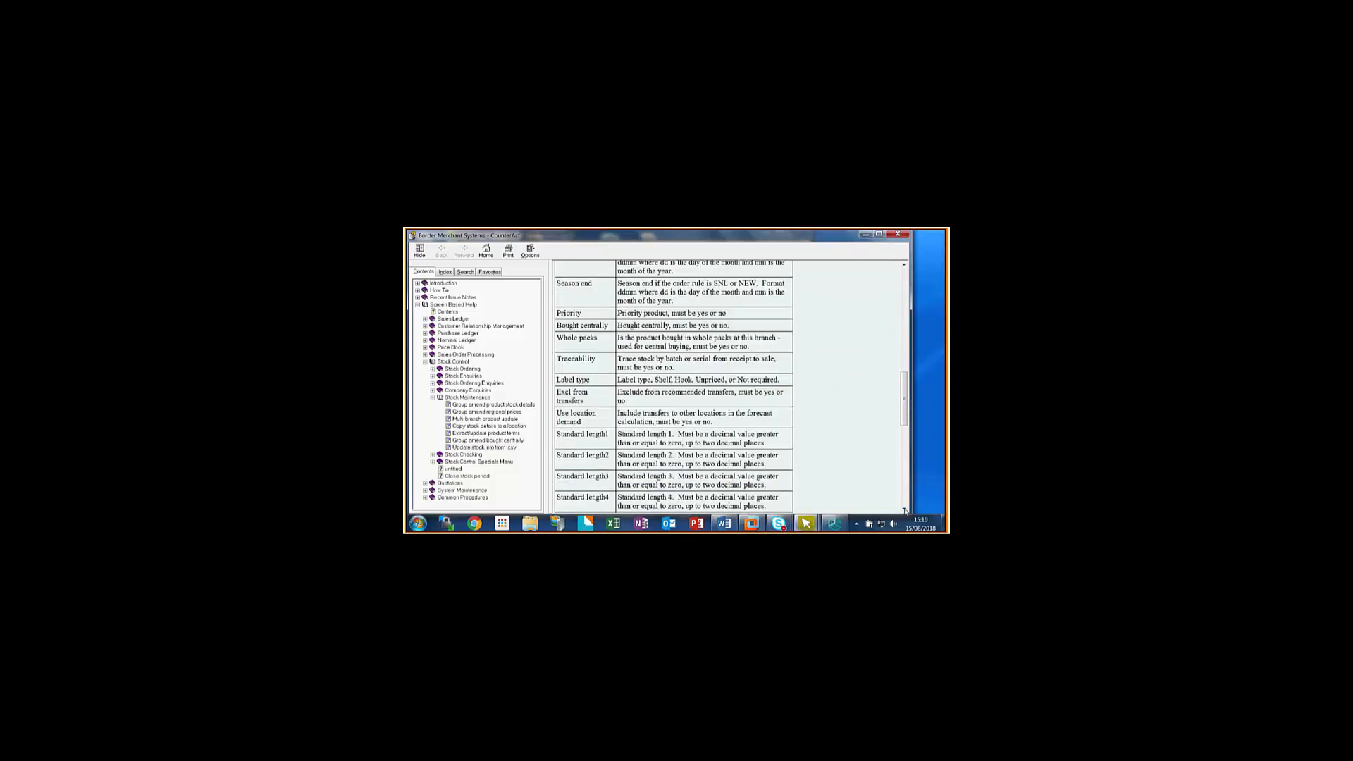
pyautogui.click(905, 511)
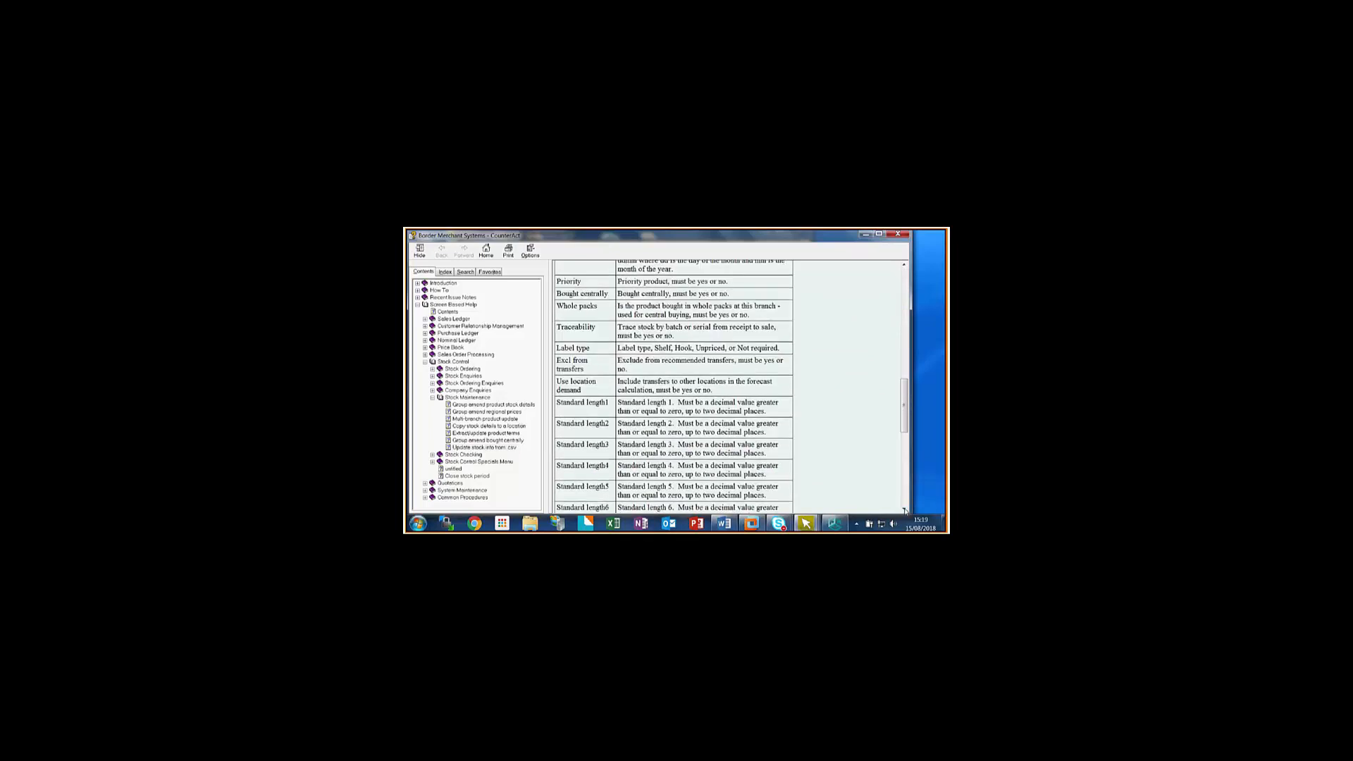
pyautogui.click(905, 510)
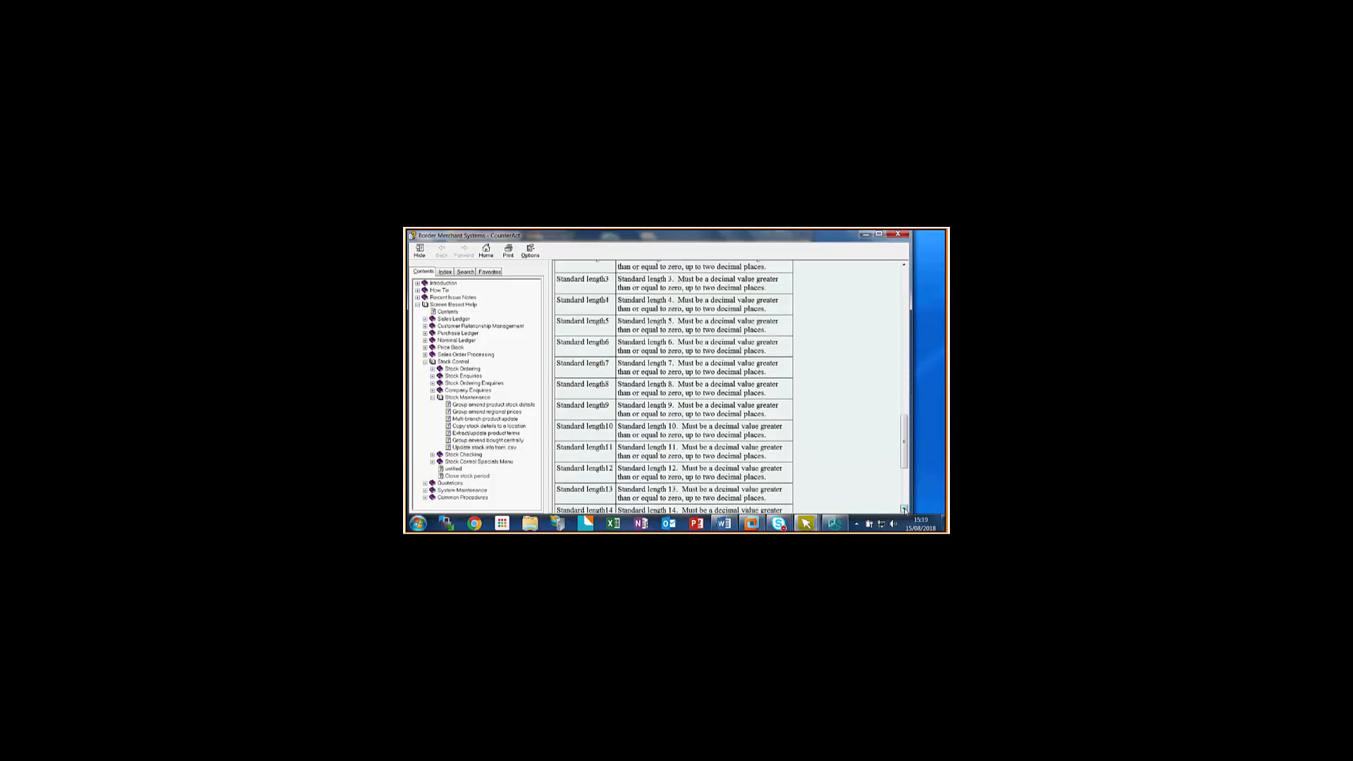
pyautogui.click(905, 510)
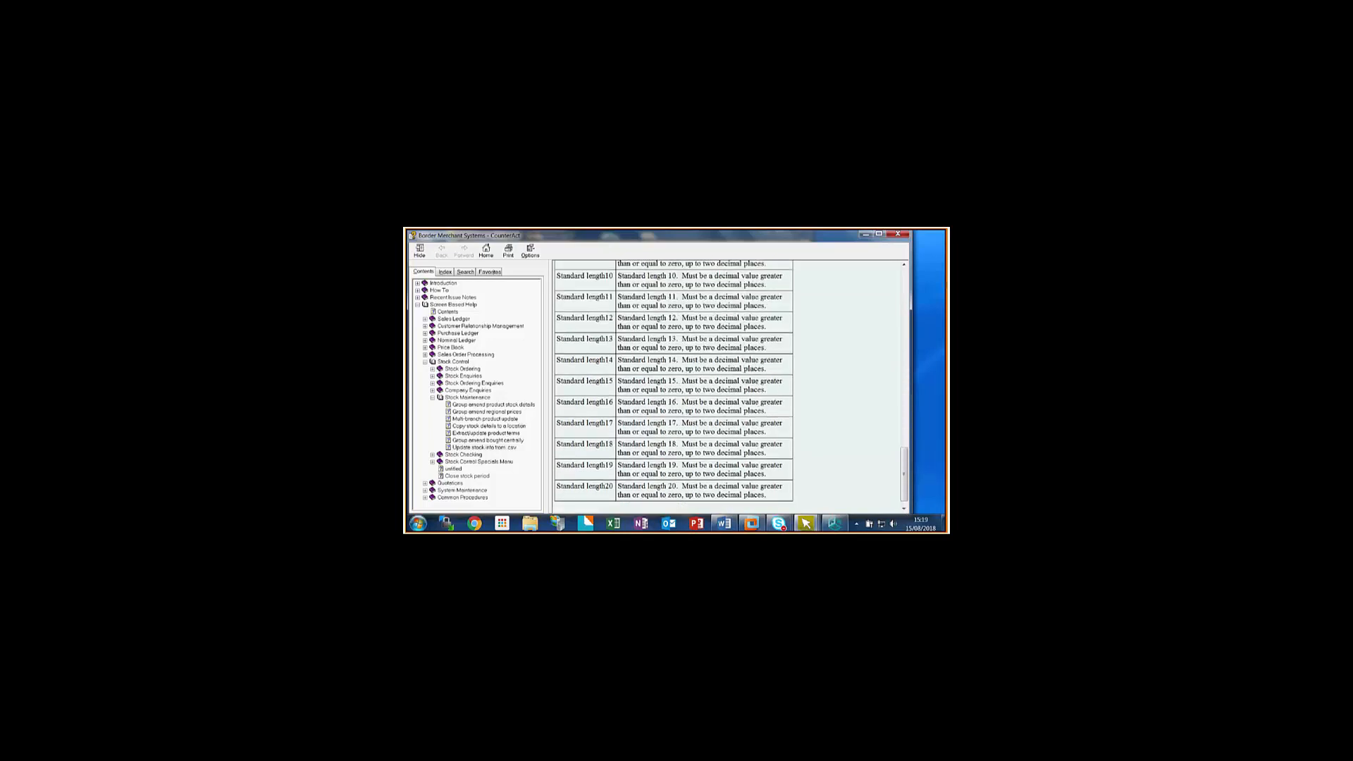
pyautogui.click(897, 234)
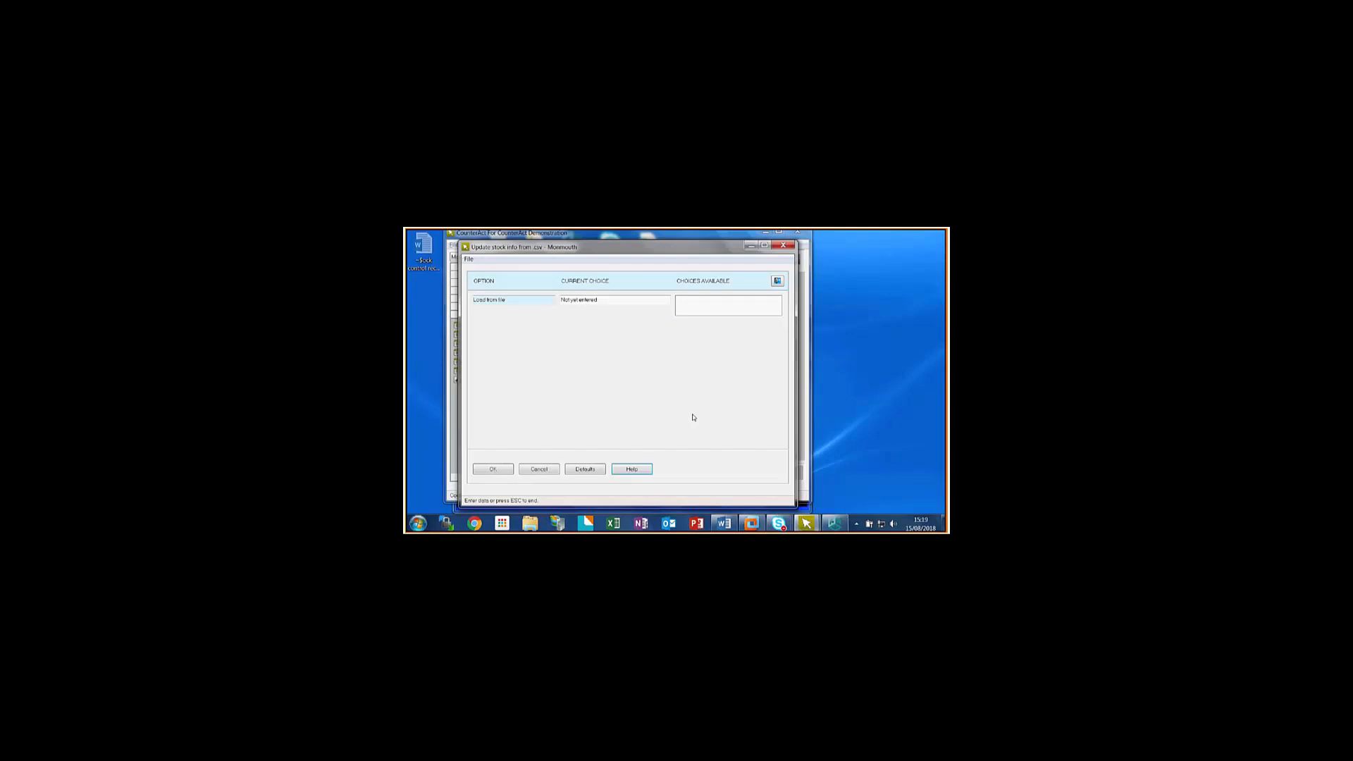
pyautogui.click(534, 468)
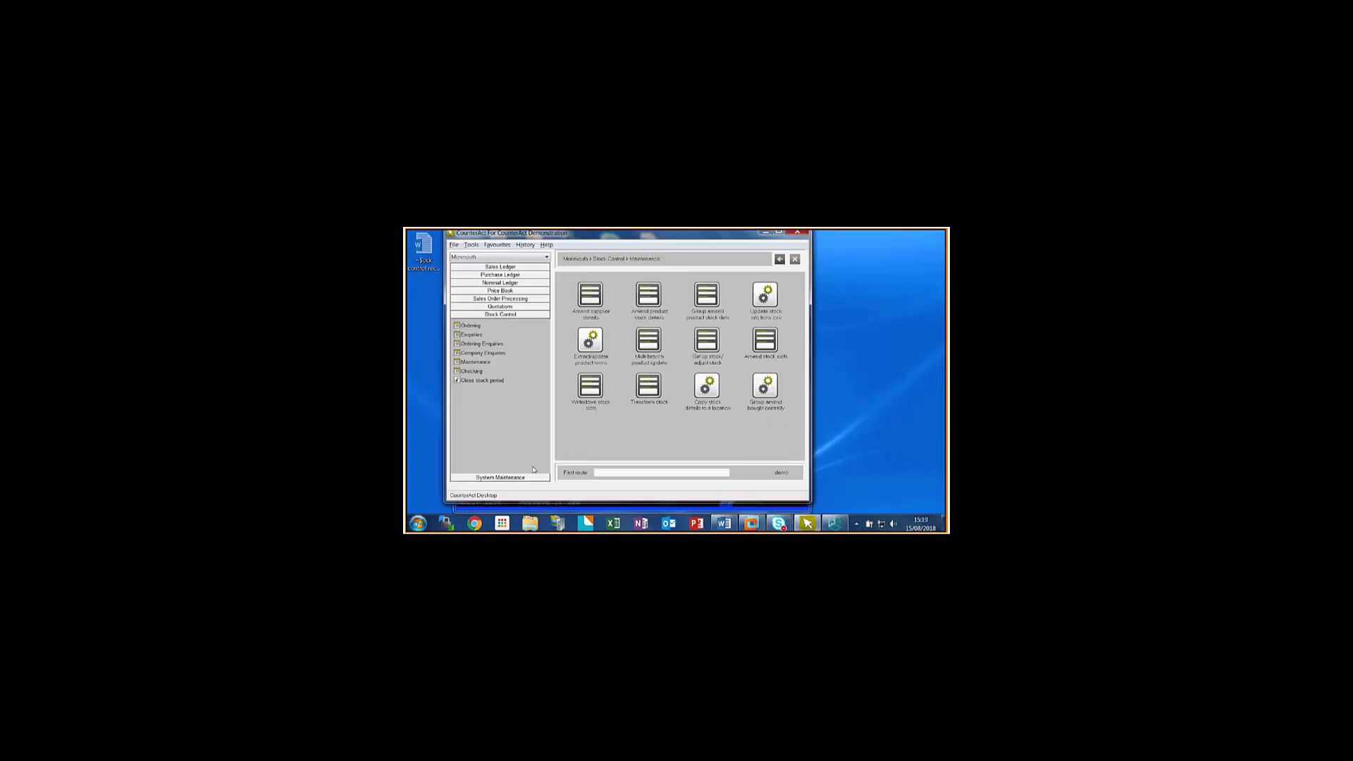
# - Start Prepare recommended order from Stock Control ordering and send the output to Screen enquiry
pyautogui.click(464, 328)
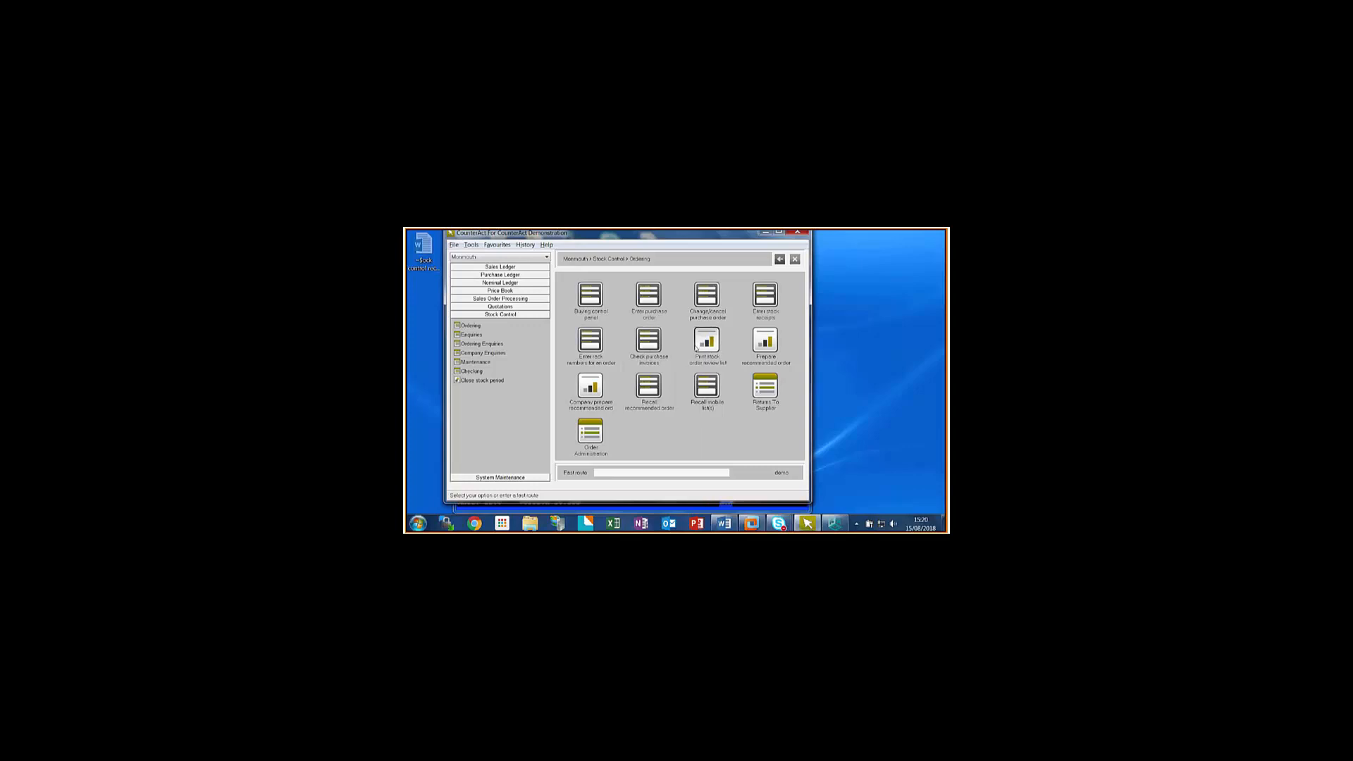
pyautogui.click(769, 338)
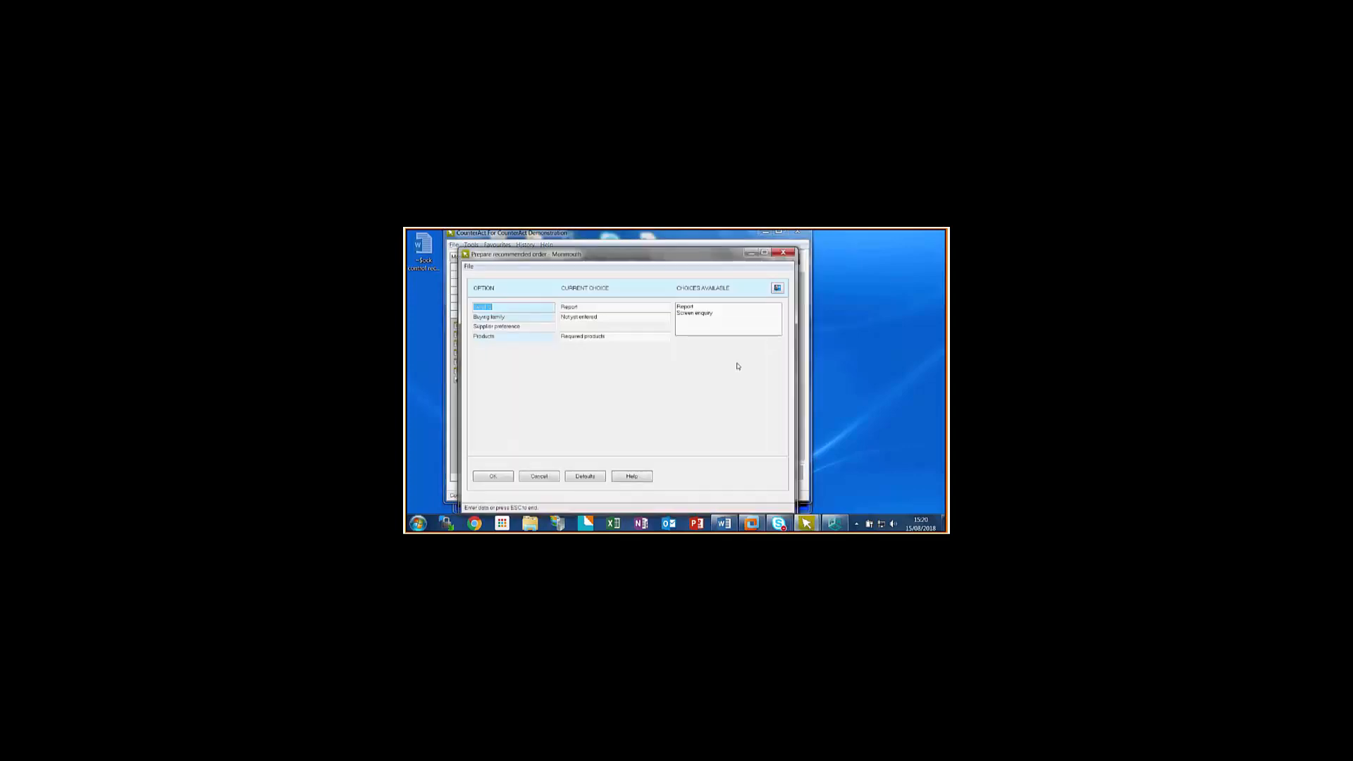
pyautogui.click(699, 314)
pyautogui.click(513, 317)
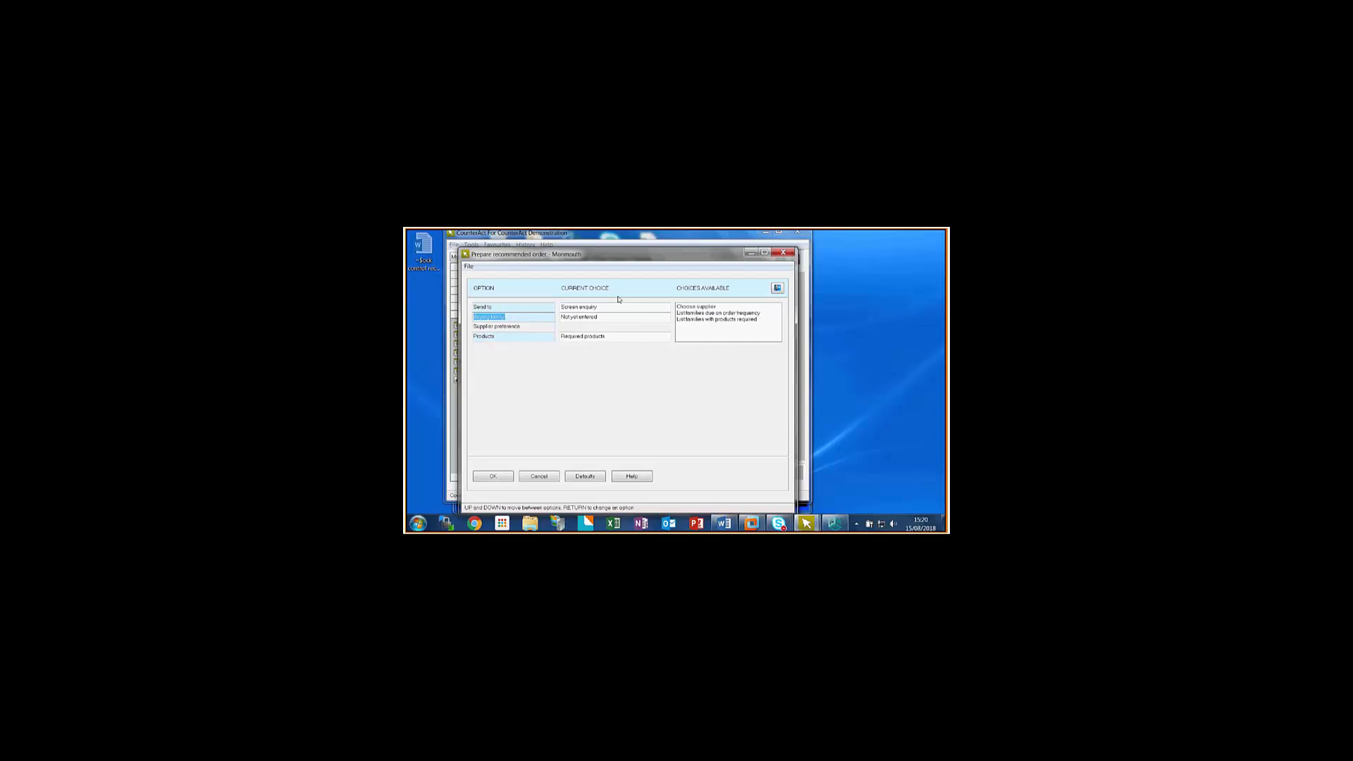
pyautogui.doubleClick(712, 319)
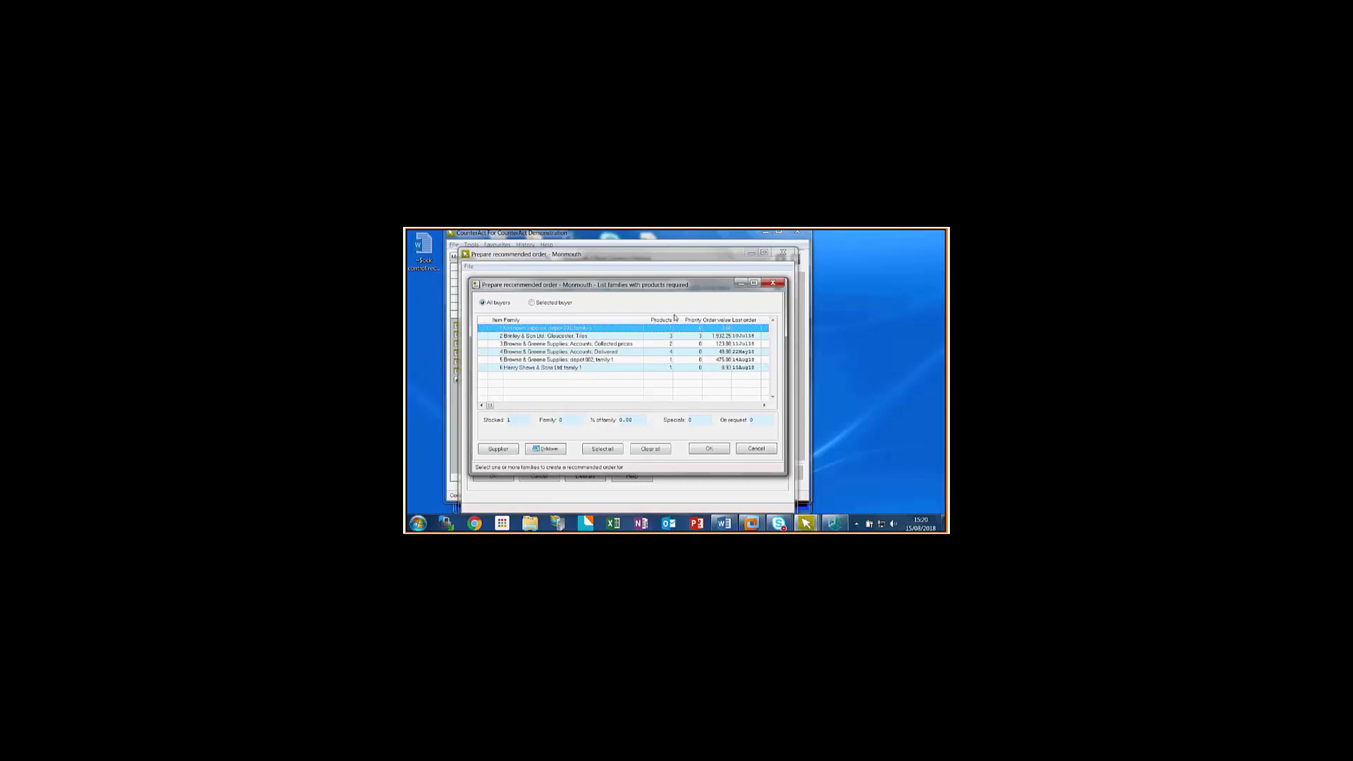
pyautogui.click(577, 337)
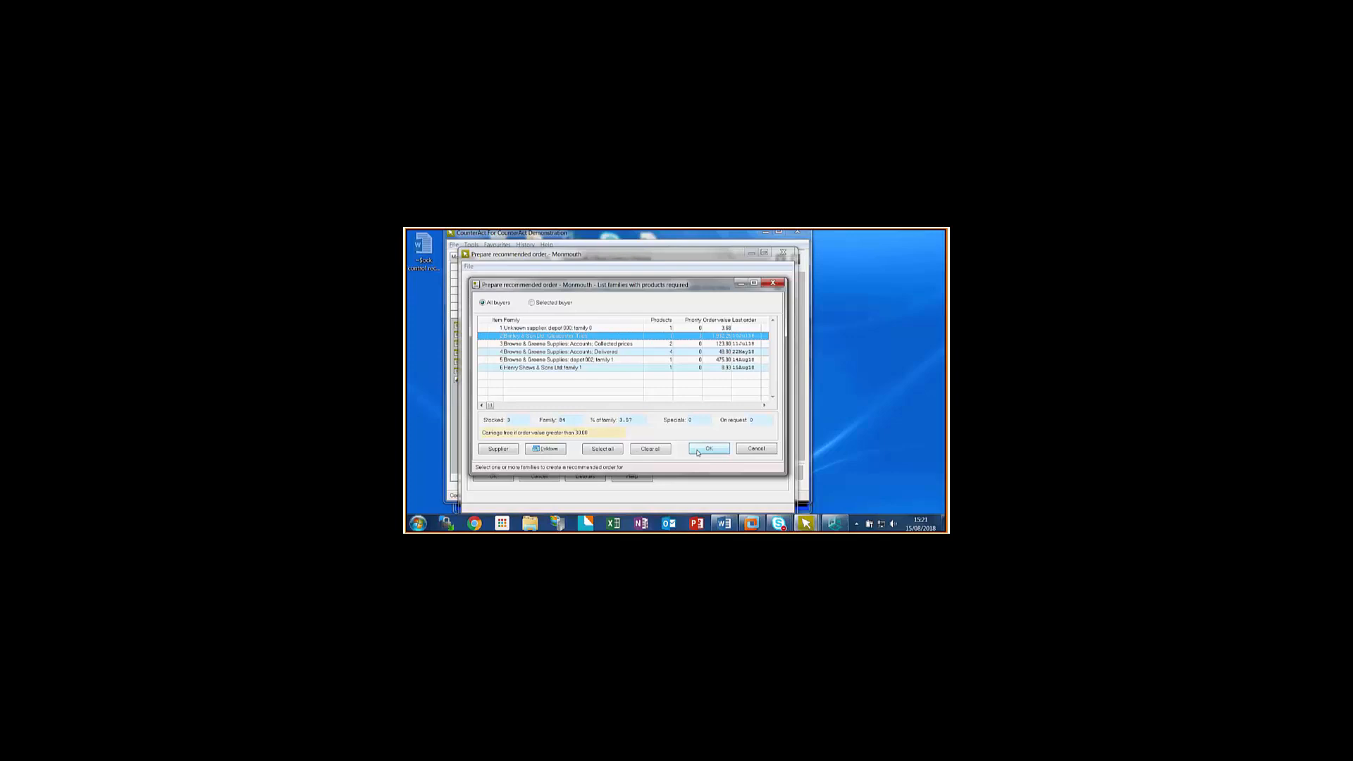
pyautogui.click(697, 453)
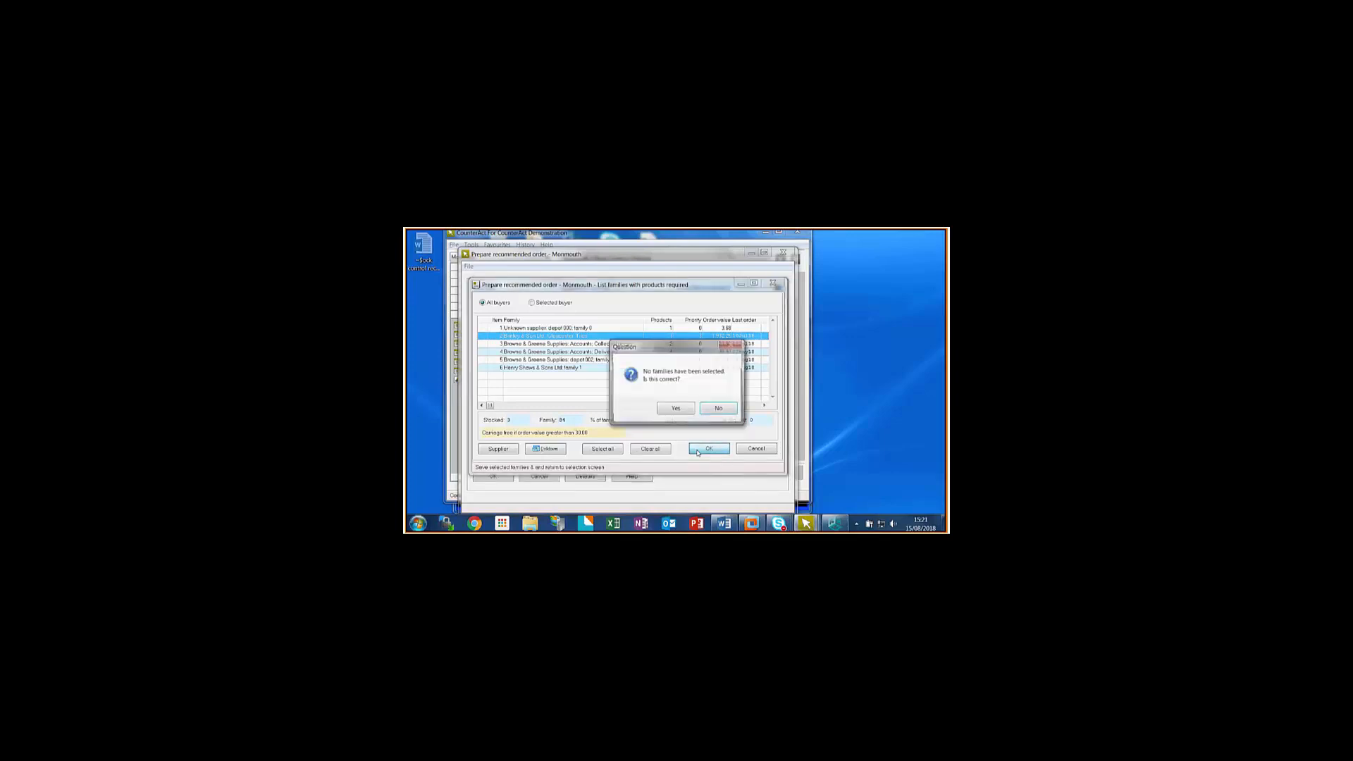
pyautogui.click(704, 407)
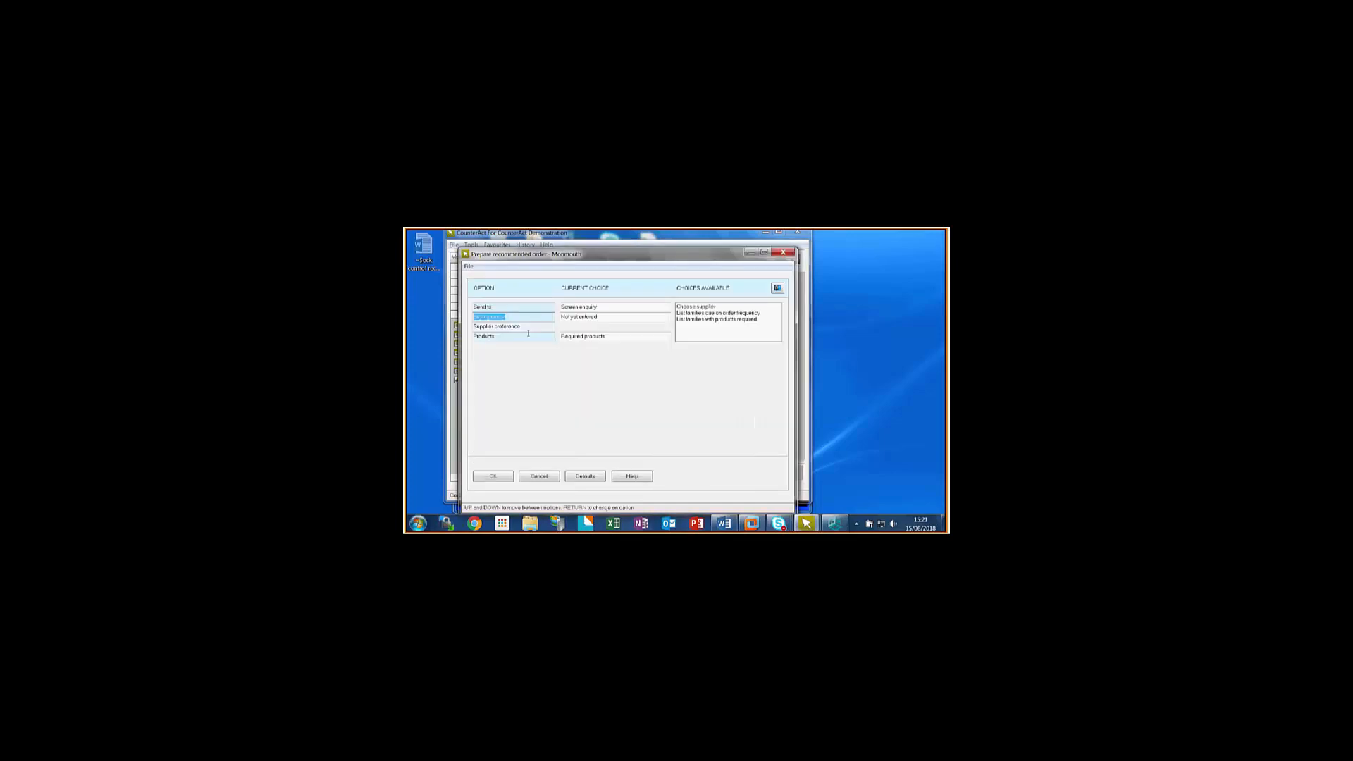
# - List the buying families with products required, select the Gloucester Tiles family, and prepare its recommended order
pyautogui.click(702, 320)
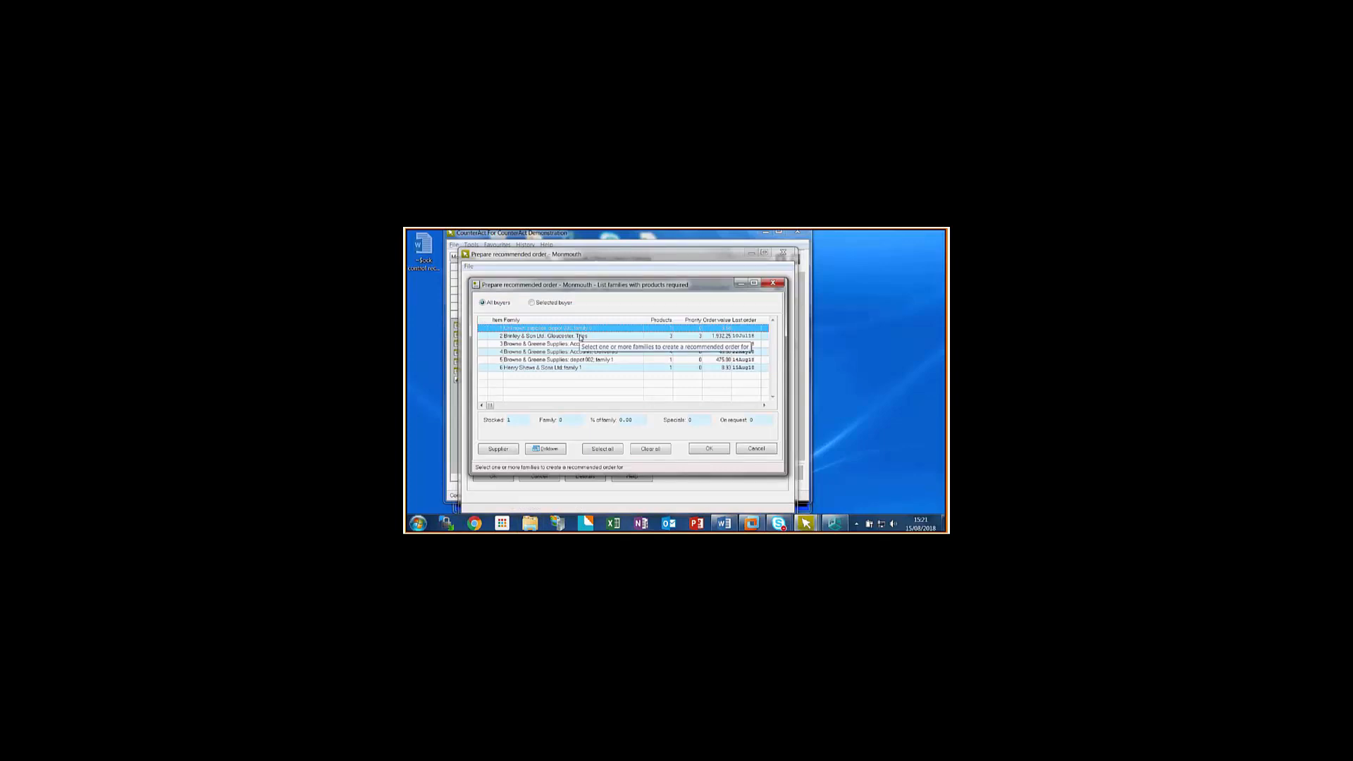
pyautogui.click(581, 337)
pyautogui.click(690, 450)
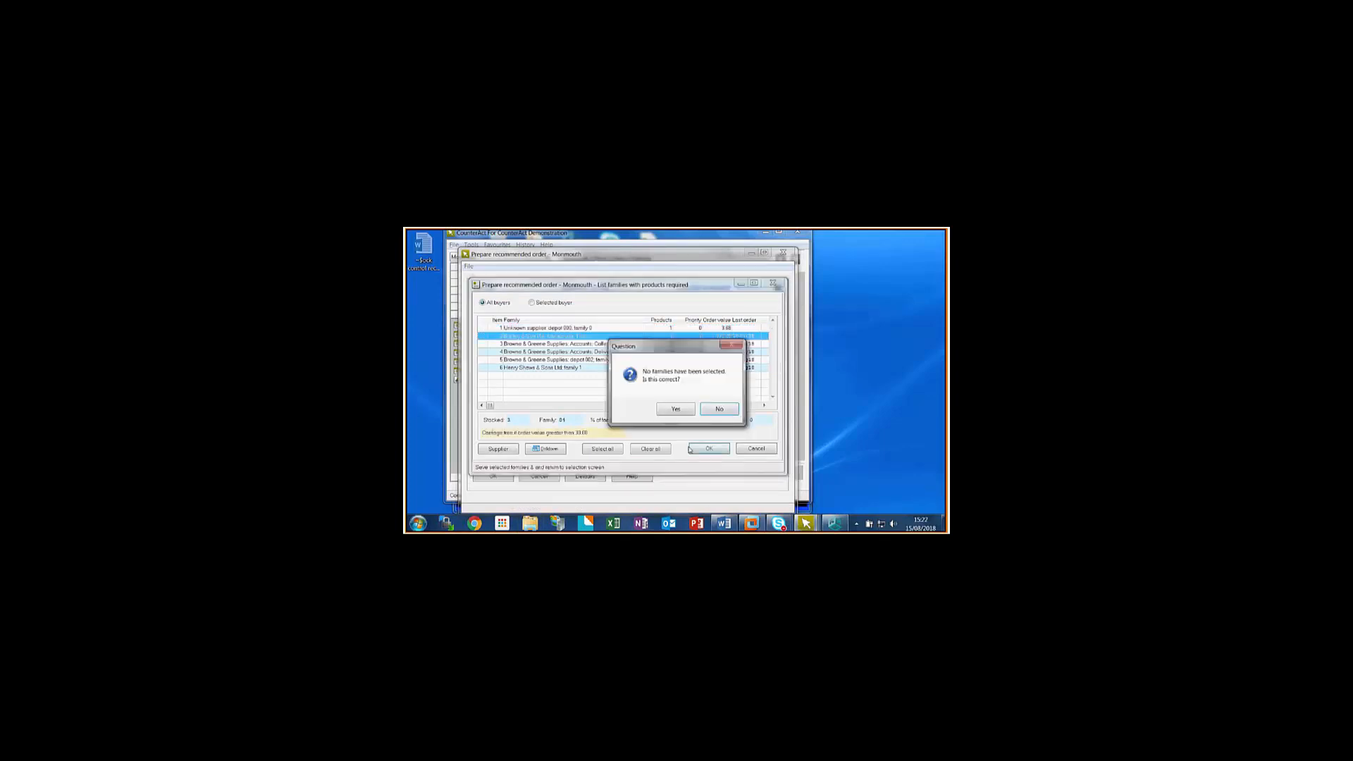
pyautogui.click(712, 413)
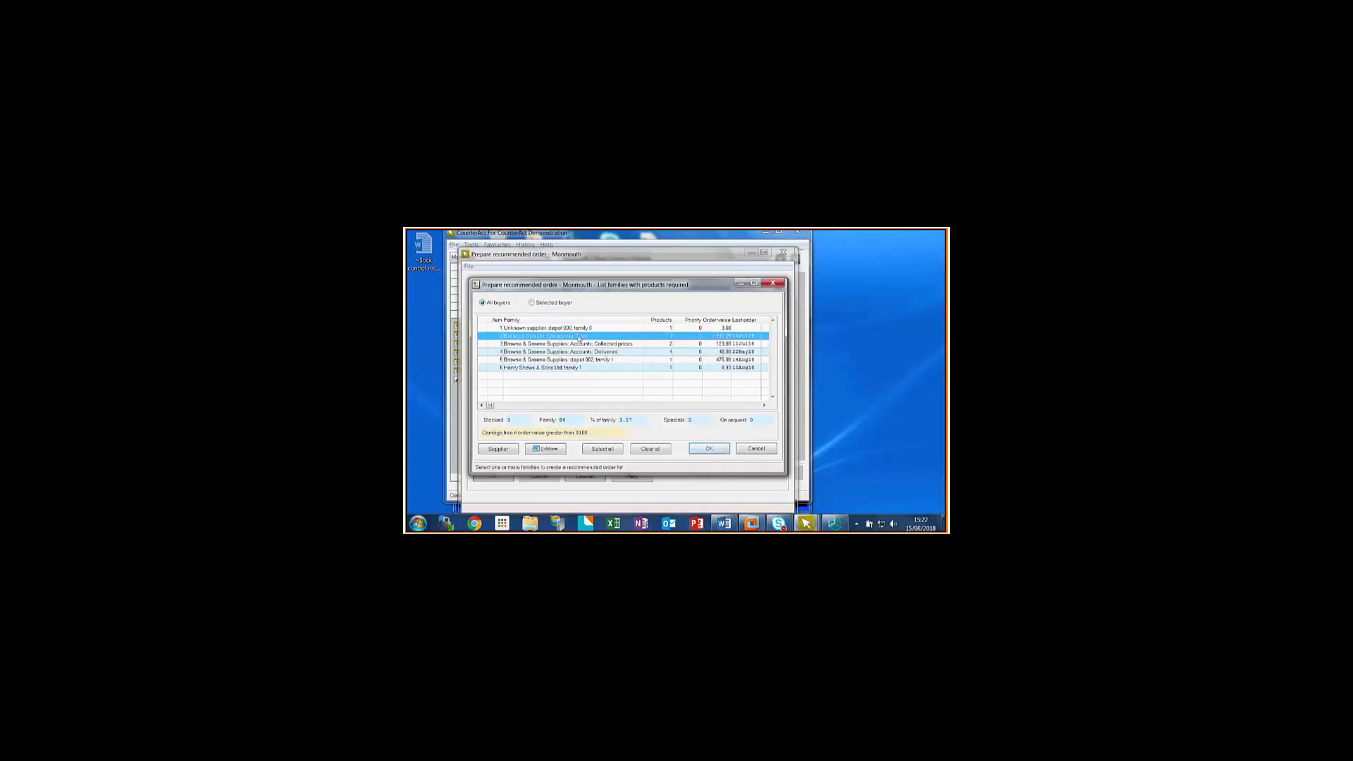
pyautogui.click(708, 448)
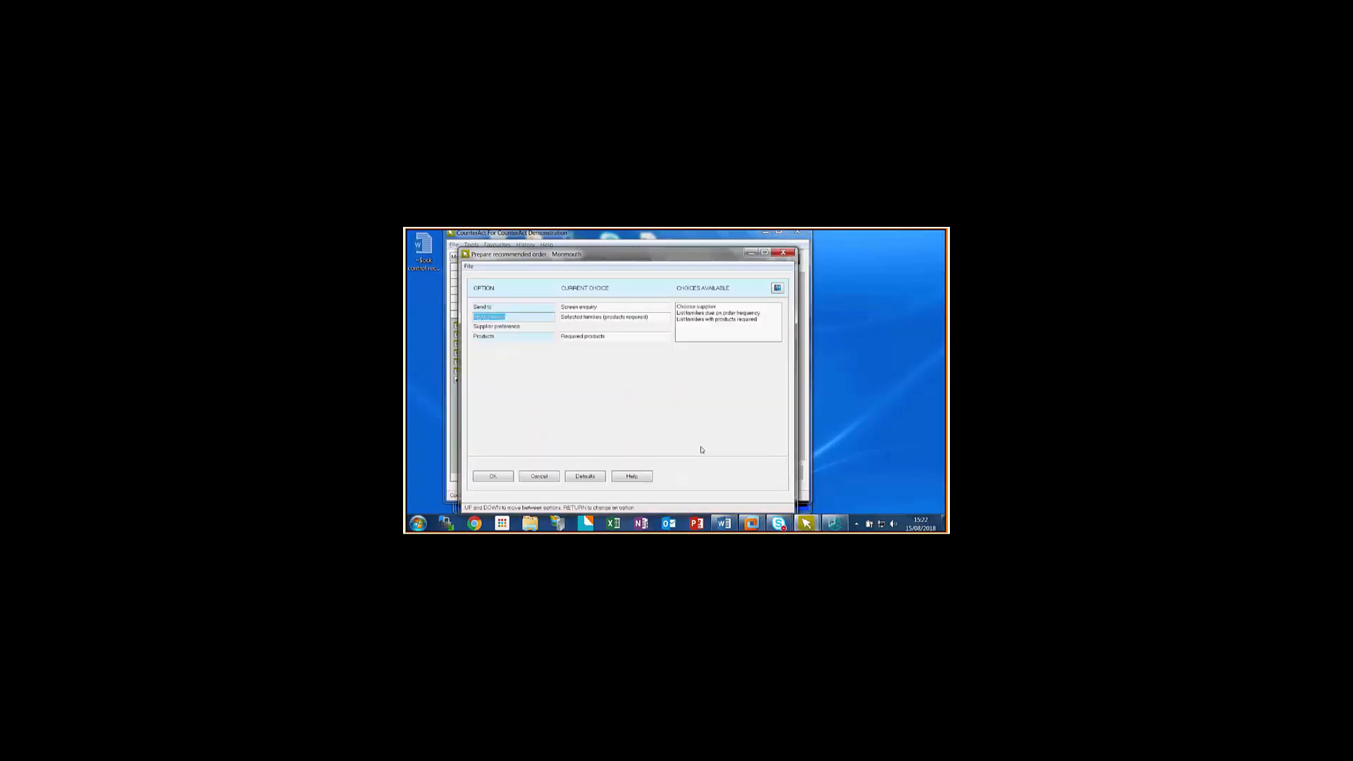
pyautogui.click(486, 479)
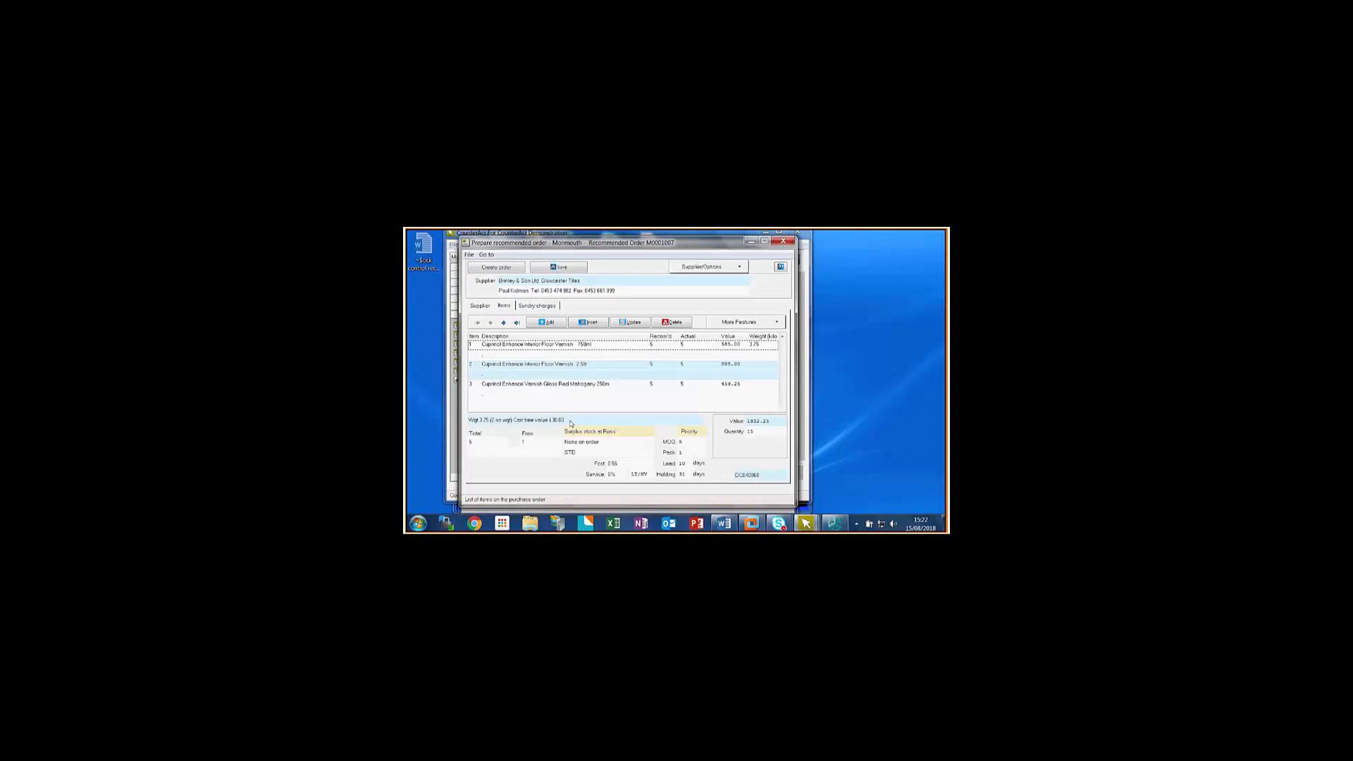
# - Examine the first two recommended items and view the customer and supplier orders for the 2.5 litre Interior Floor Varnish in its stock display
pyautogui.click(600, 346)
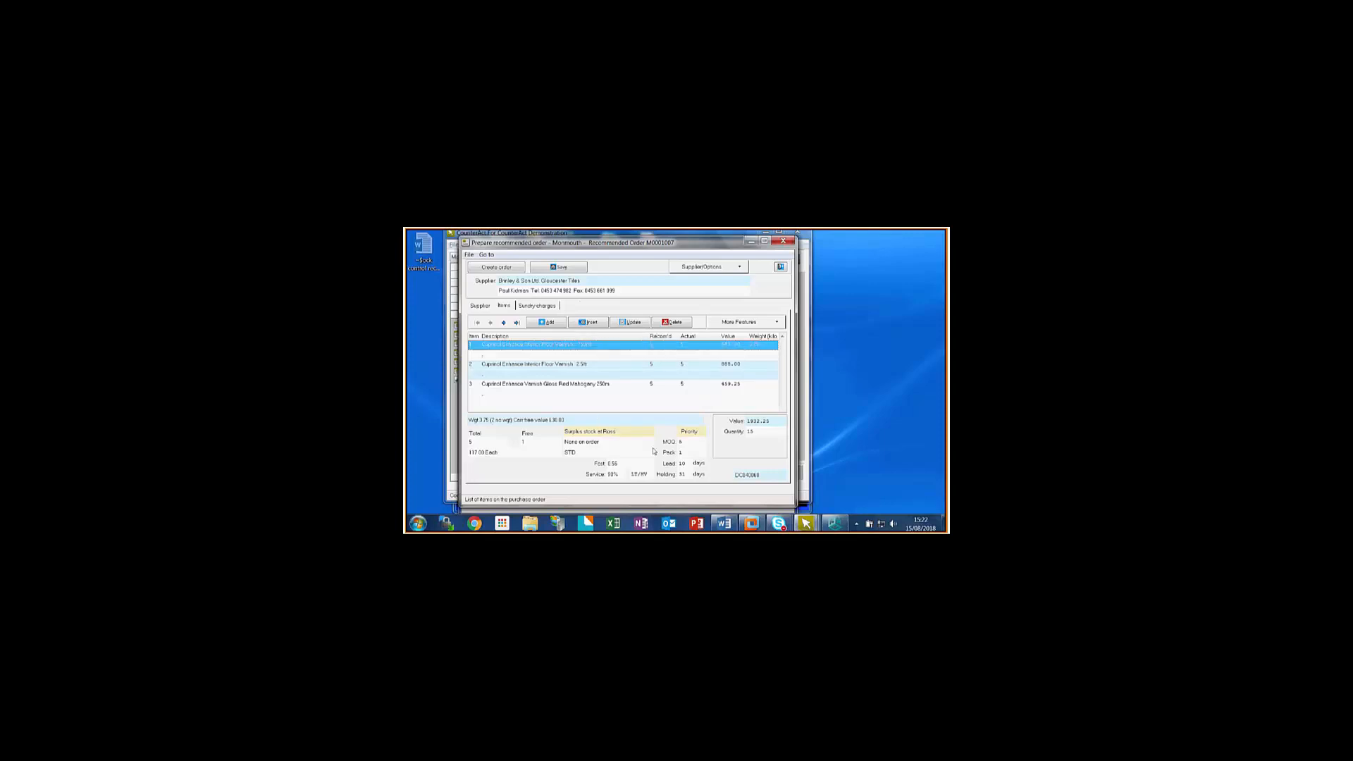
pyautogui.click(656, 367)
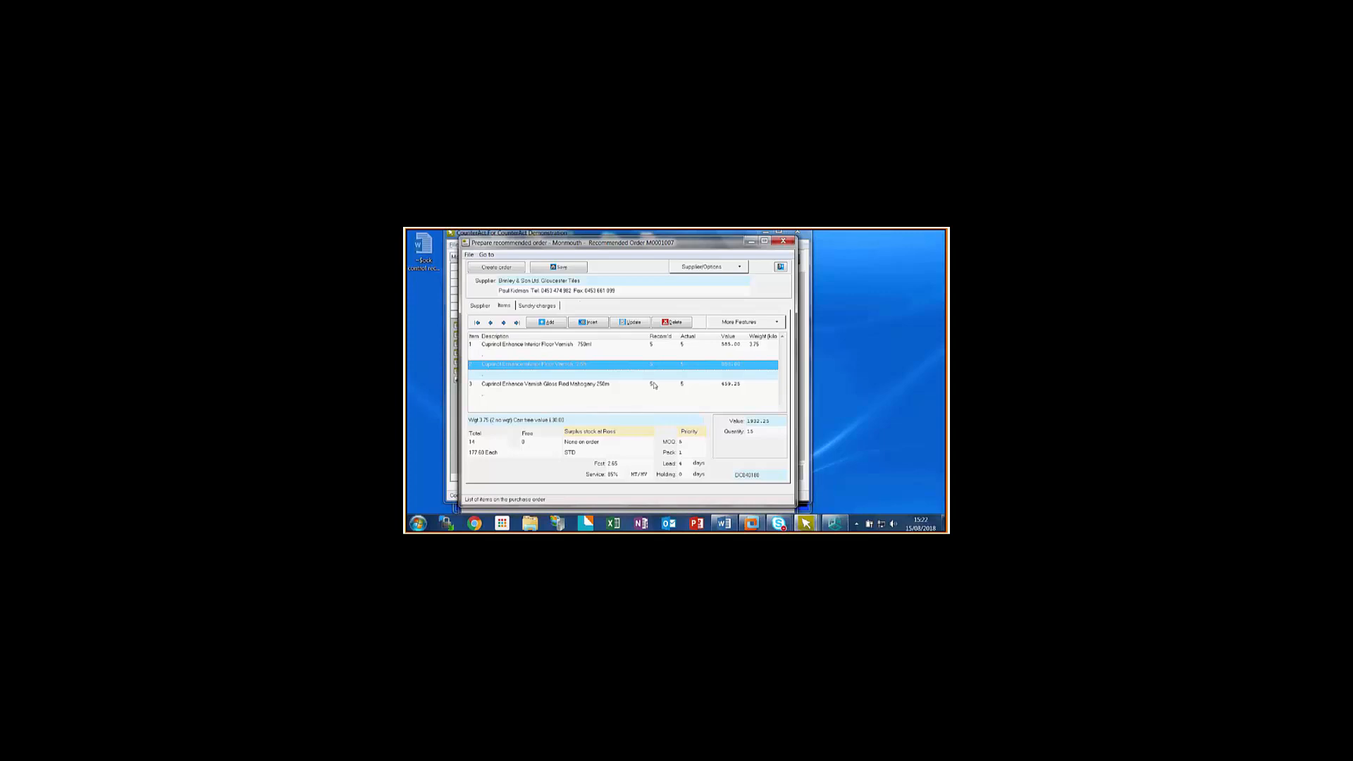
pyautogui.click(740, 322)
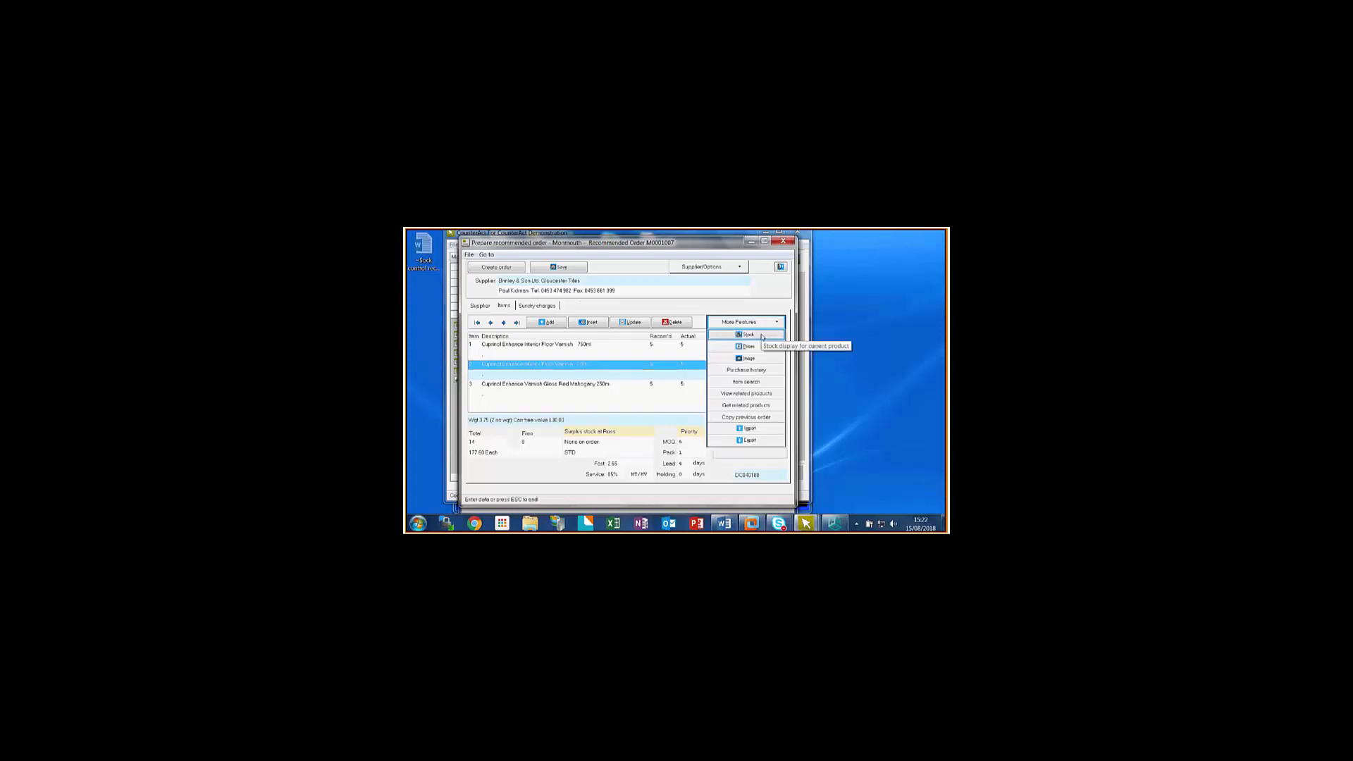
pyautogui.click(747, 335)
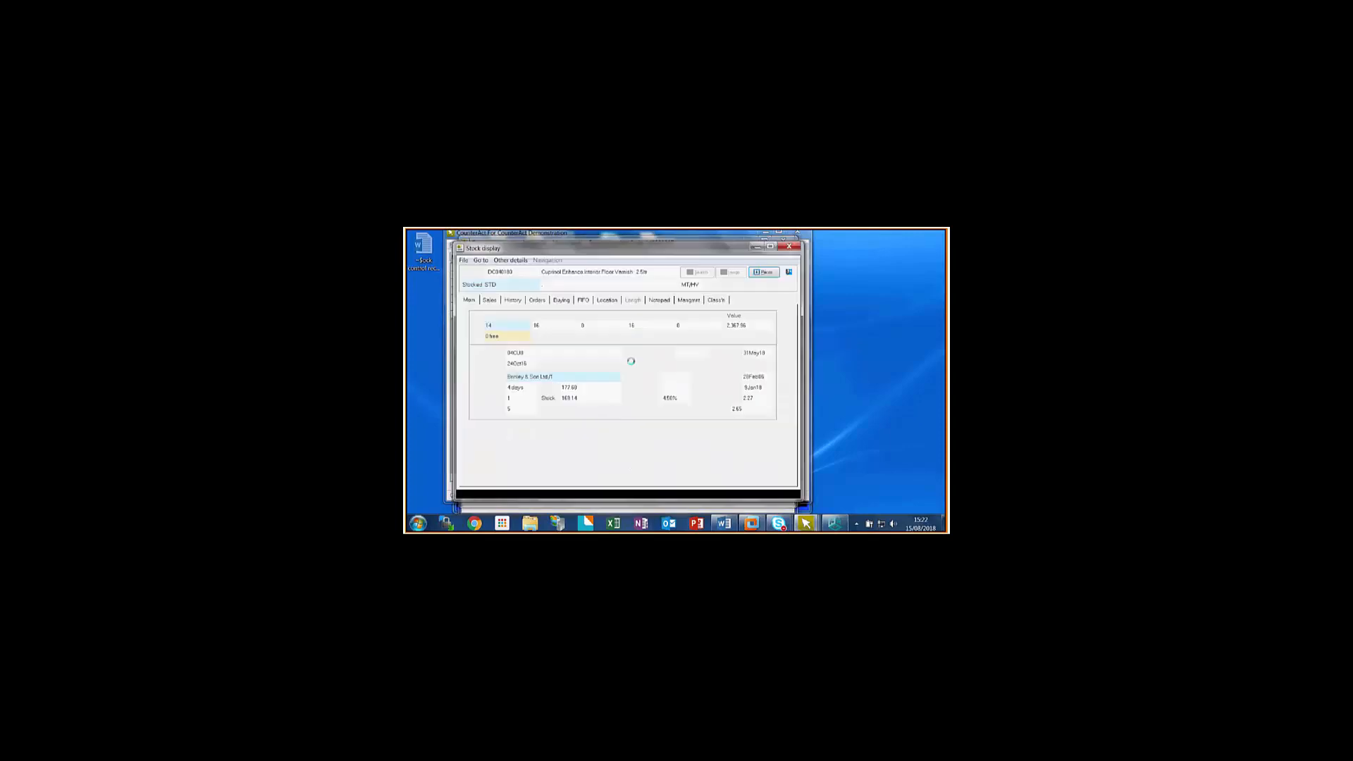
pyautogui.click(537, 300)
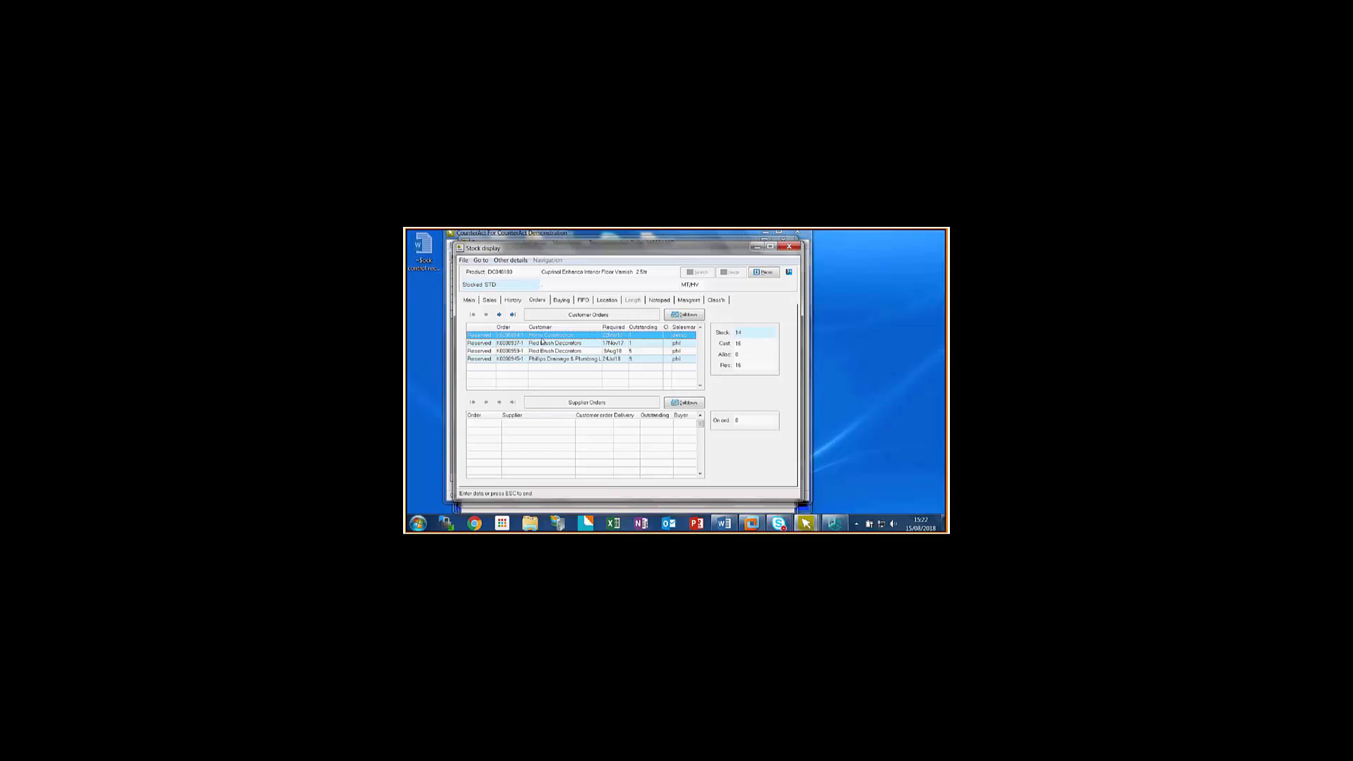
pyautogui.press('Escape')
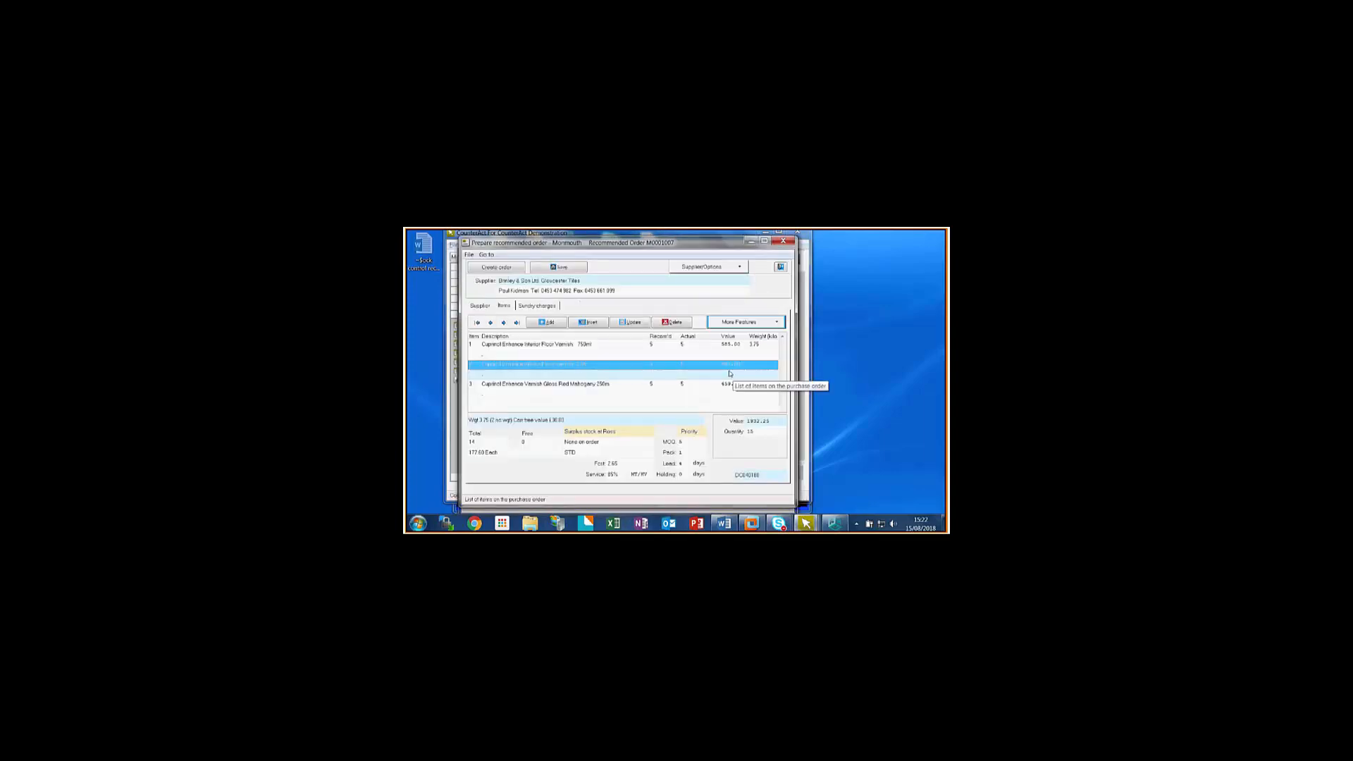
# - View the purchase history of the 2.5 litre Interior Floor Varnish and close it
pyautogui.click(776, 324)
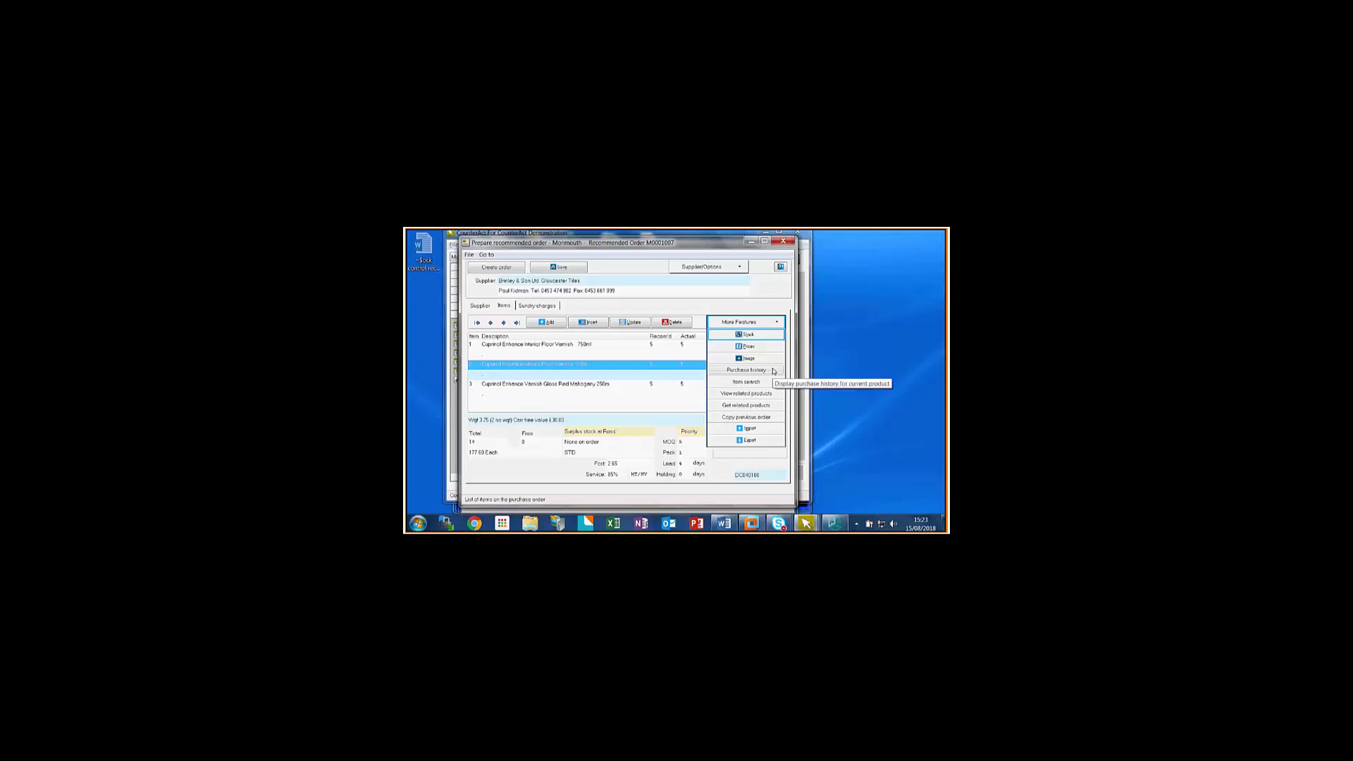
pyautogui.click(747, 370)
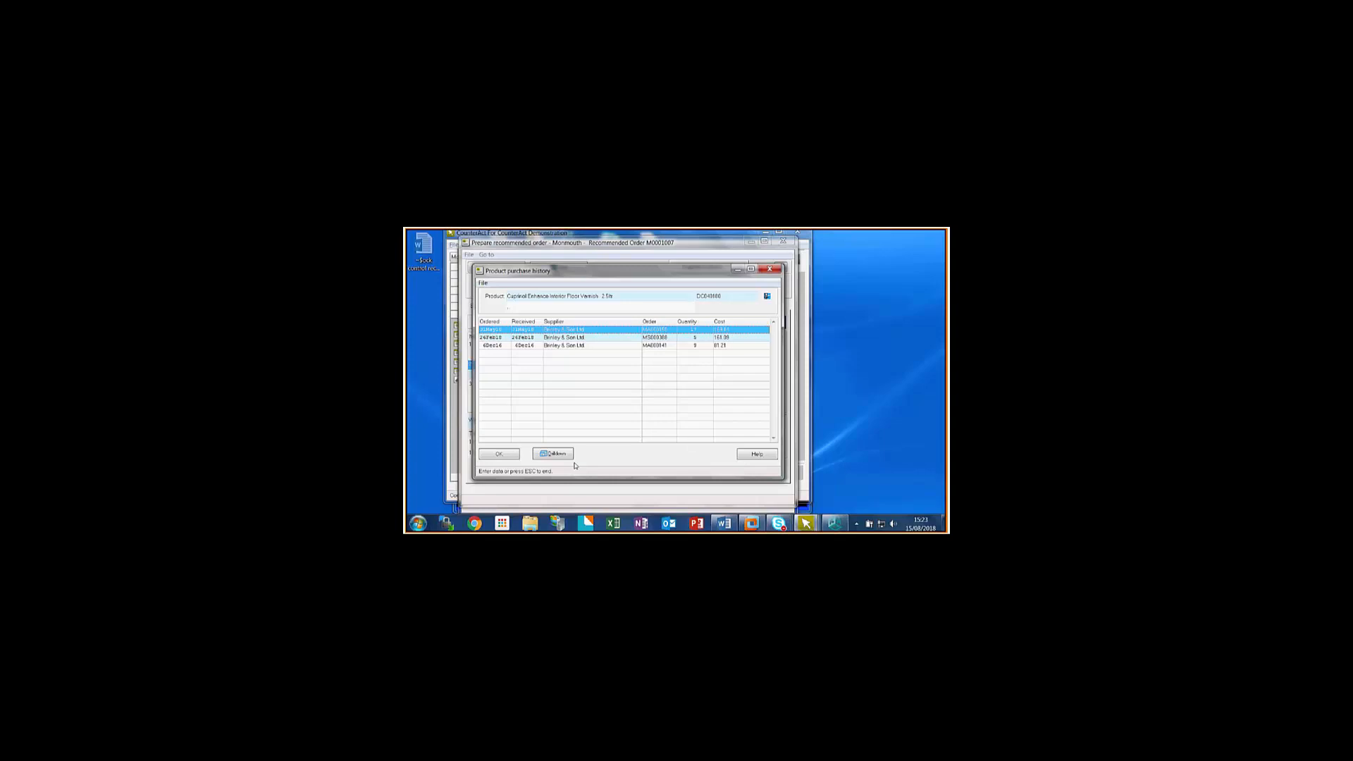
pyautogui.click(770, 269)
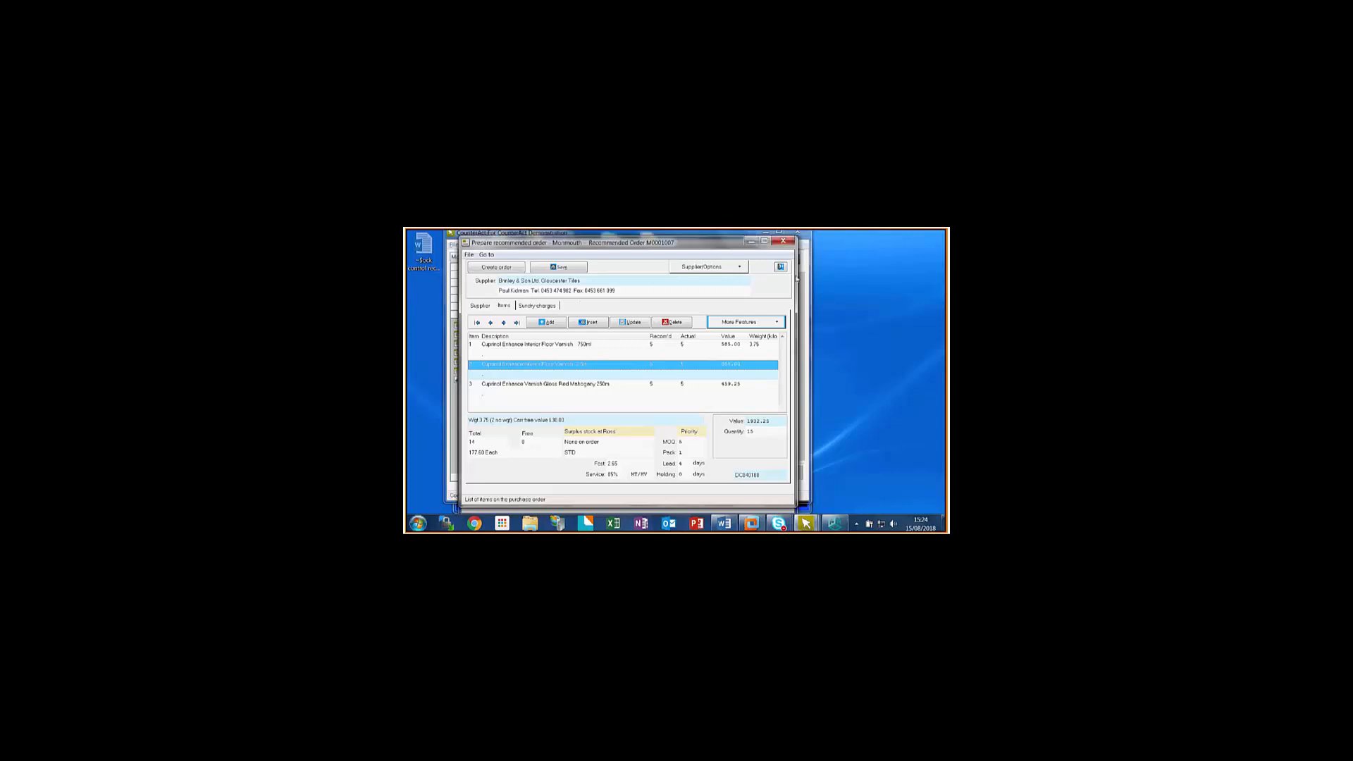
# - Examine the Recalculate order value choices for the recommended order and cancel them
pyautogui.click(740, 268)
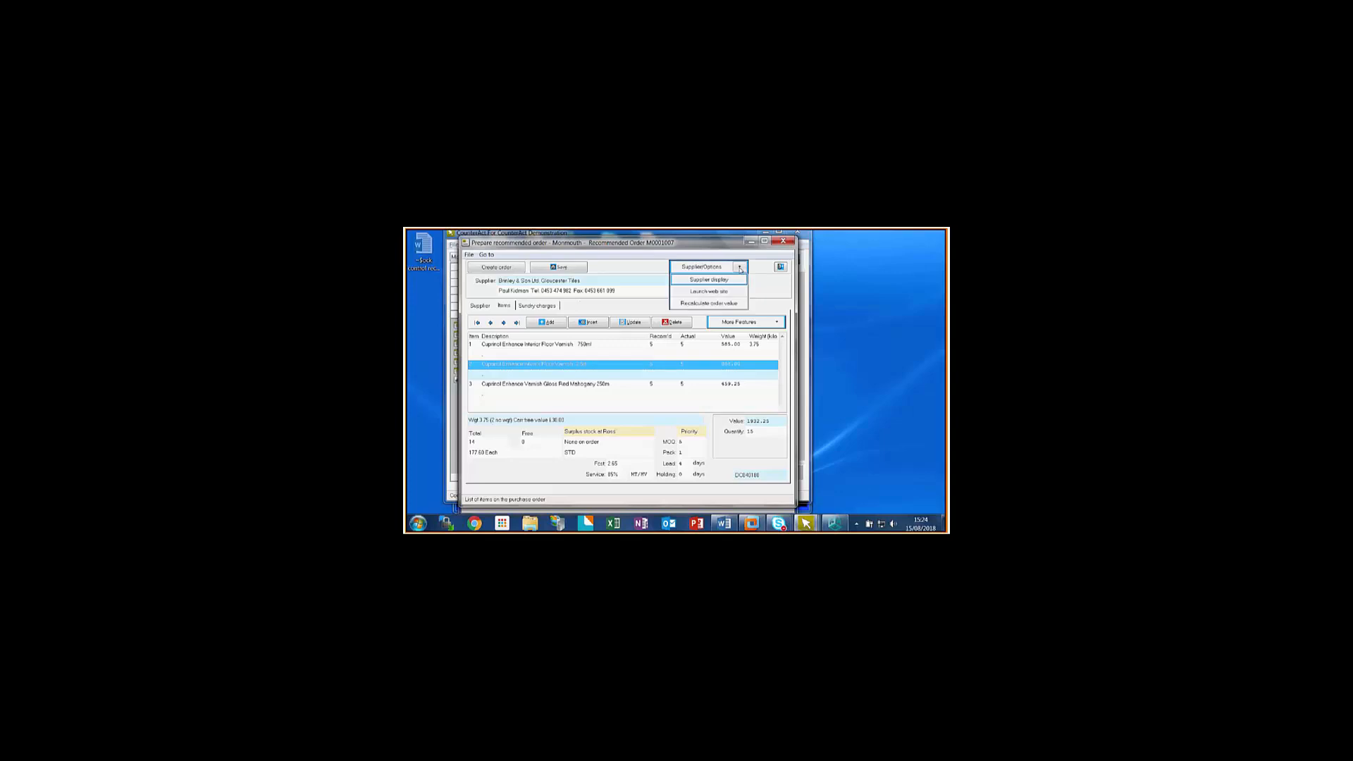
pyautogui.click(716, 304)
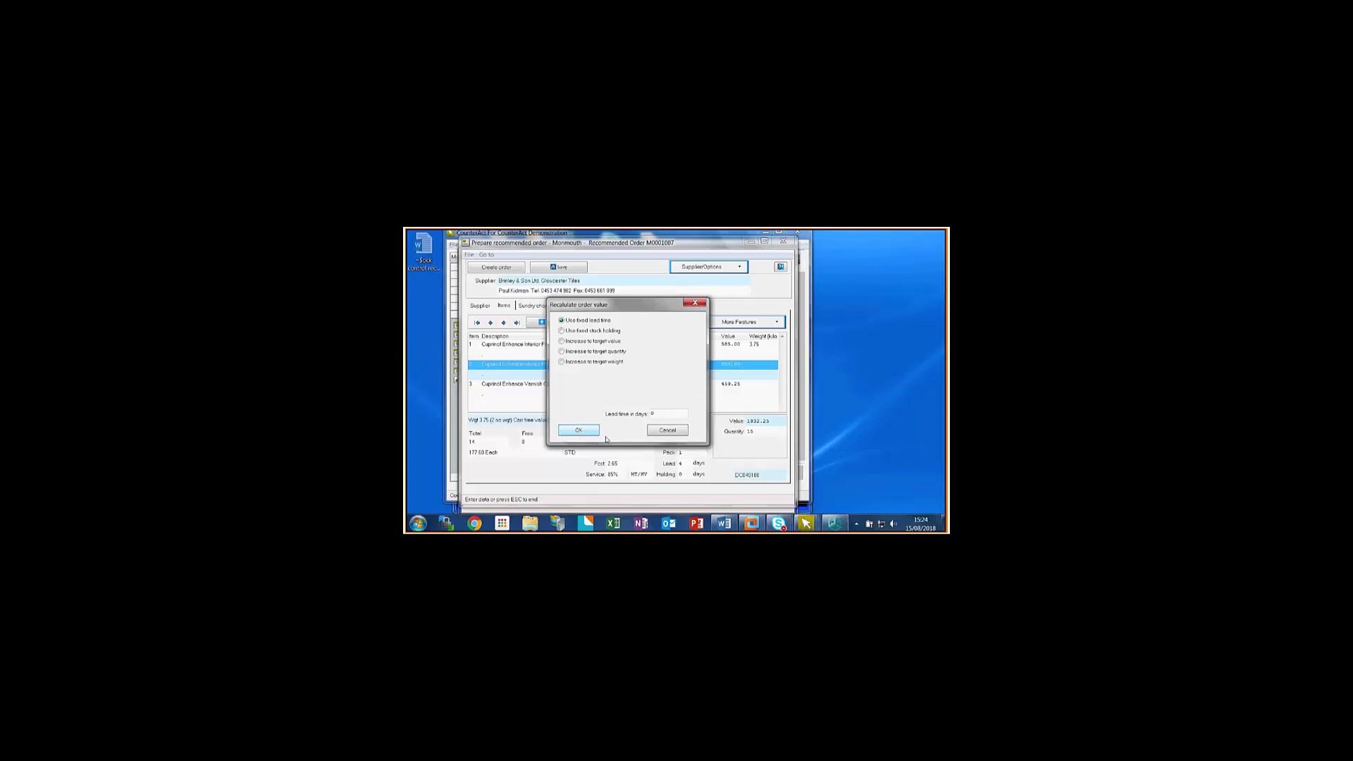
pyautogui.click(667, 431)
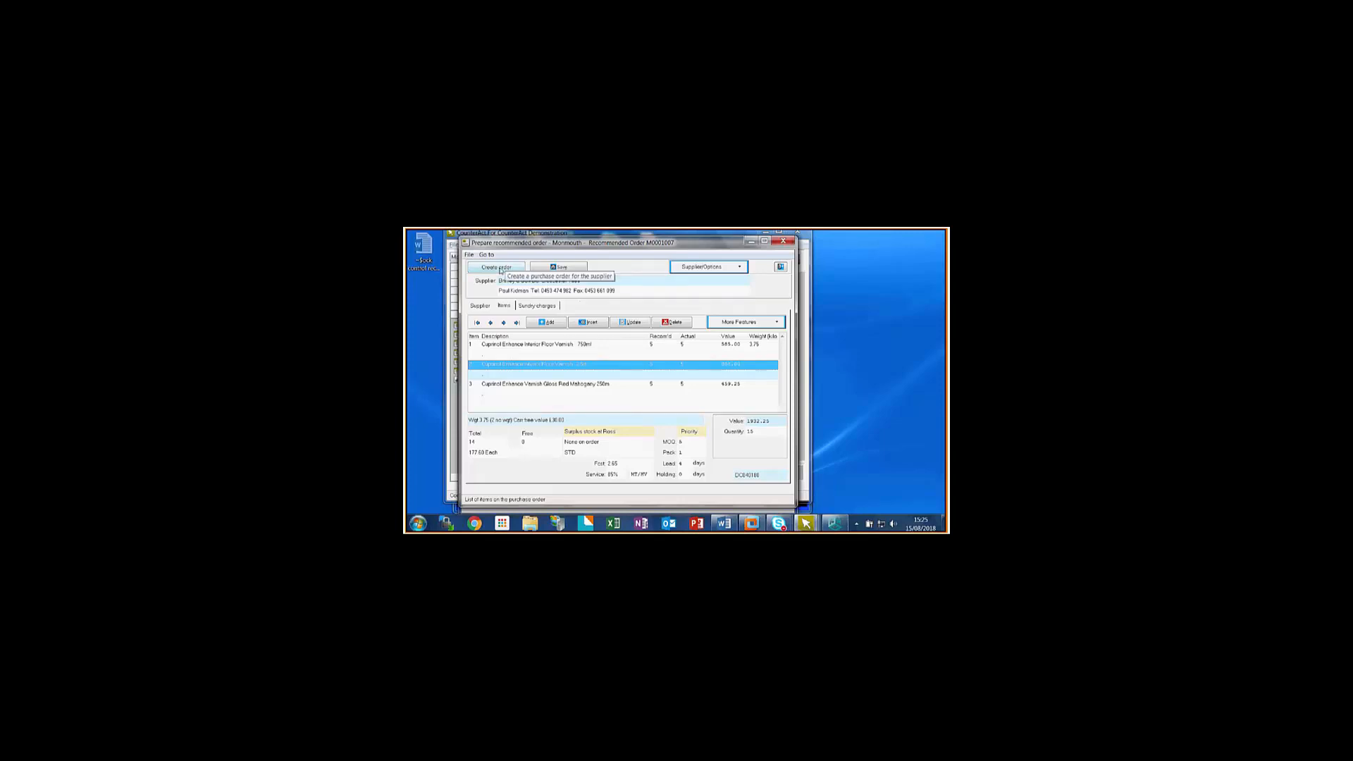
# - Save the recommended order without creating a purchase order, and leave the recommended order preparation
pyautogui.click(545, 270)
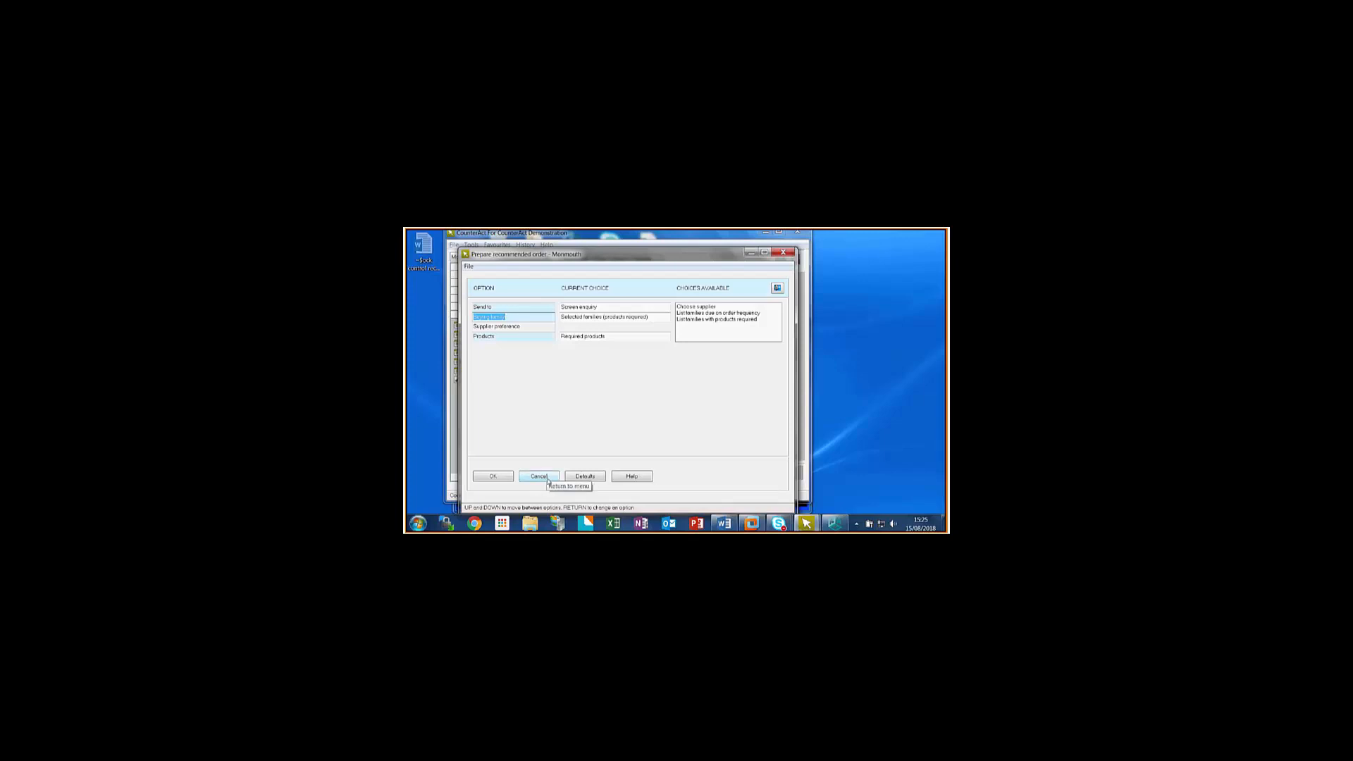
pyautogui.click(539, 477)
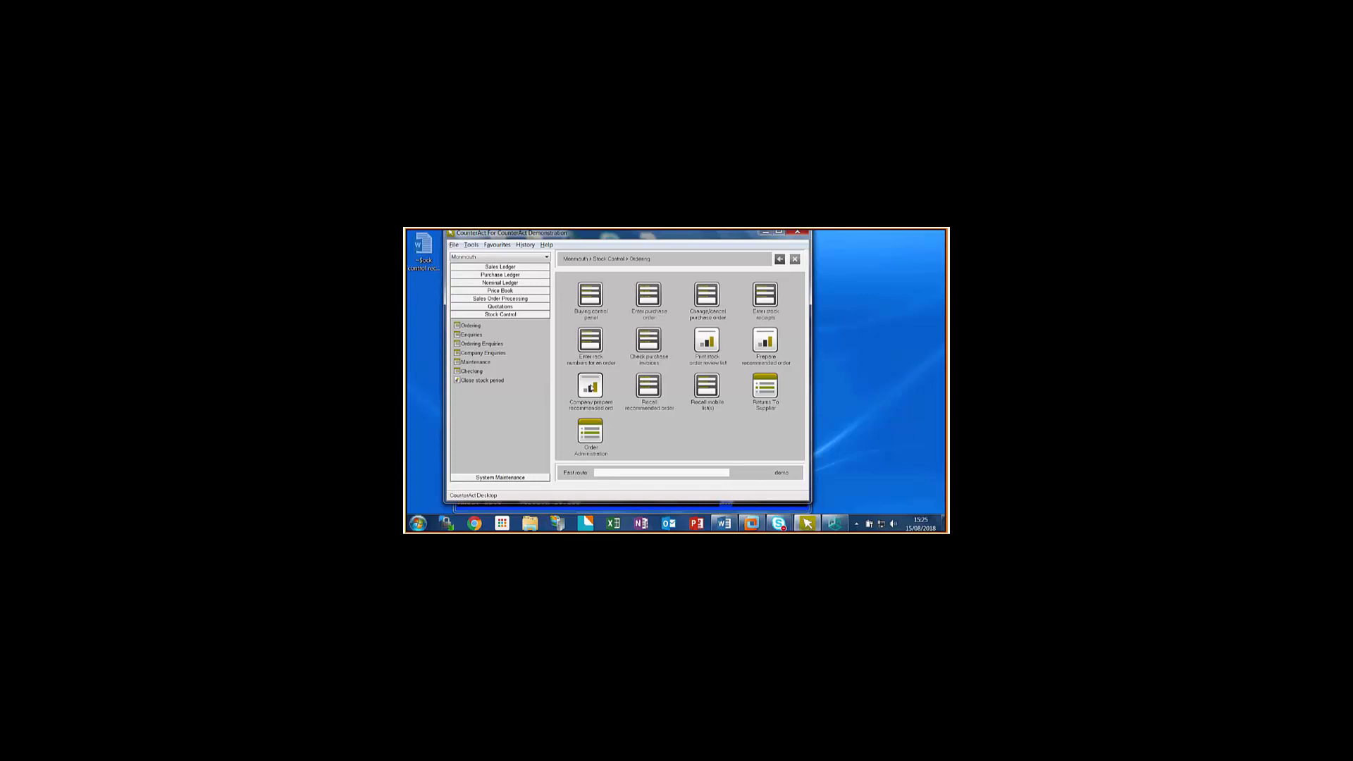
# - Start a company-wide recommended order as a screen enquiry and set its supplier to Browns & Grease Supplies
pyautogui.click(592, 387)
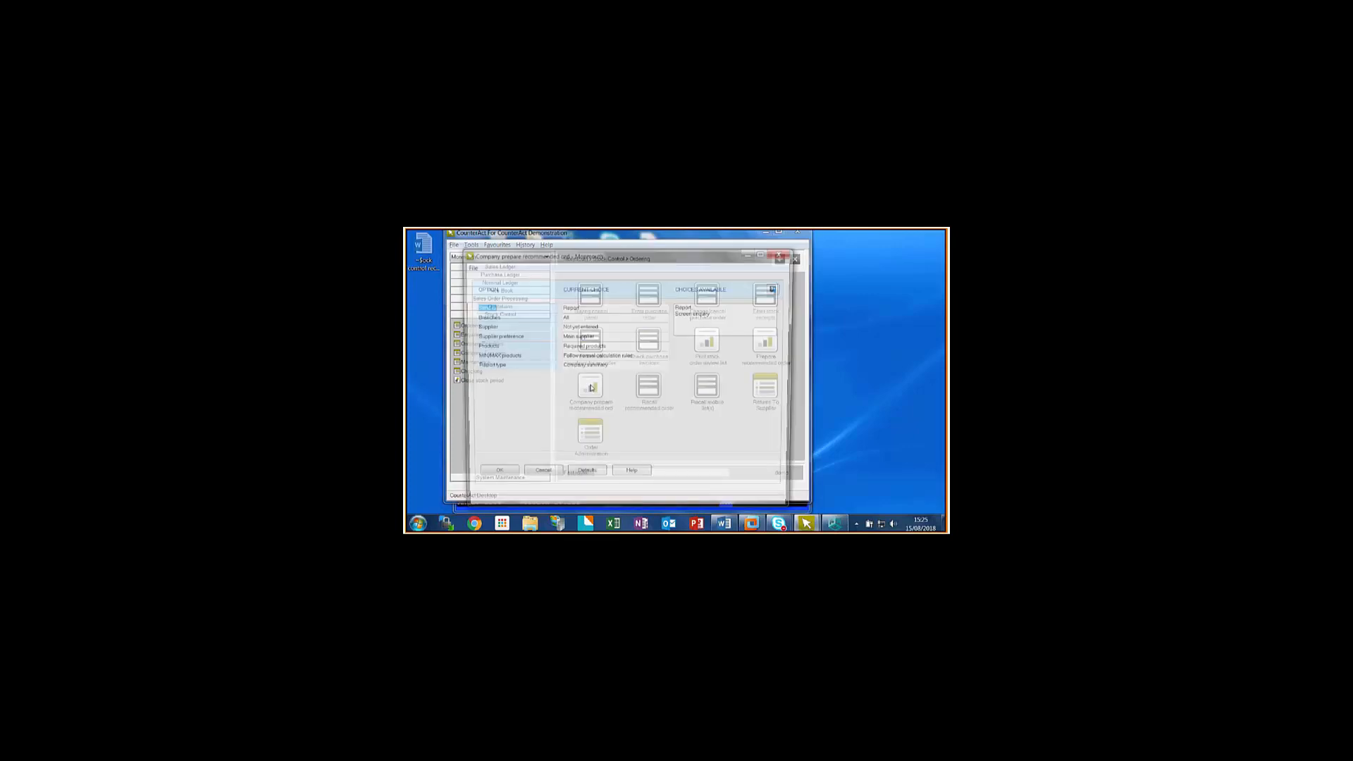
pyautogui.doubleClick(691, 313)
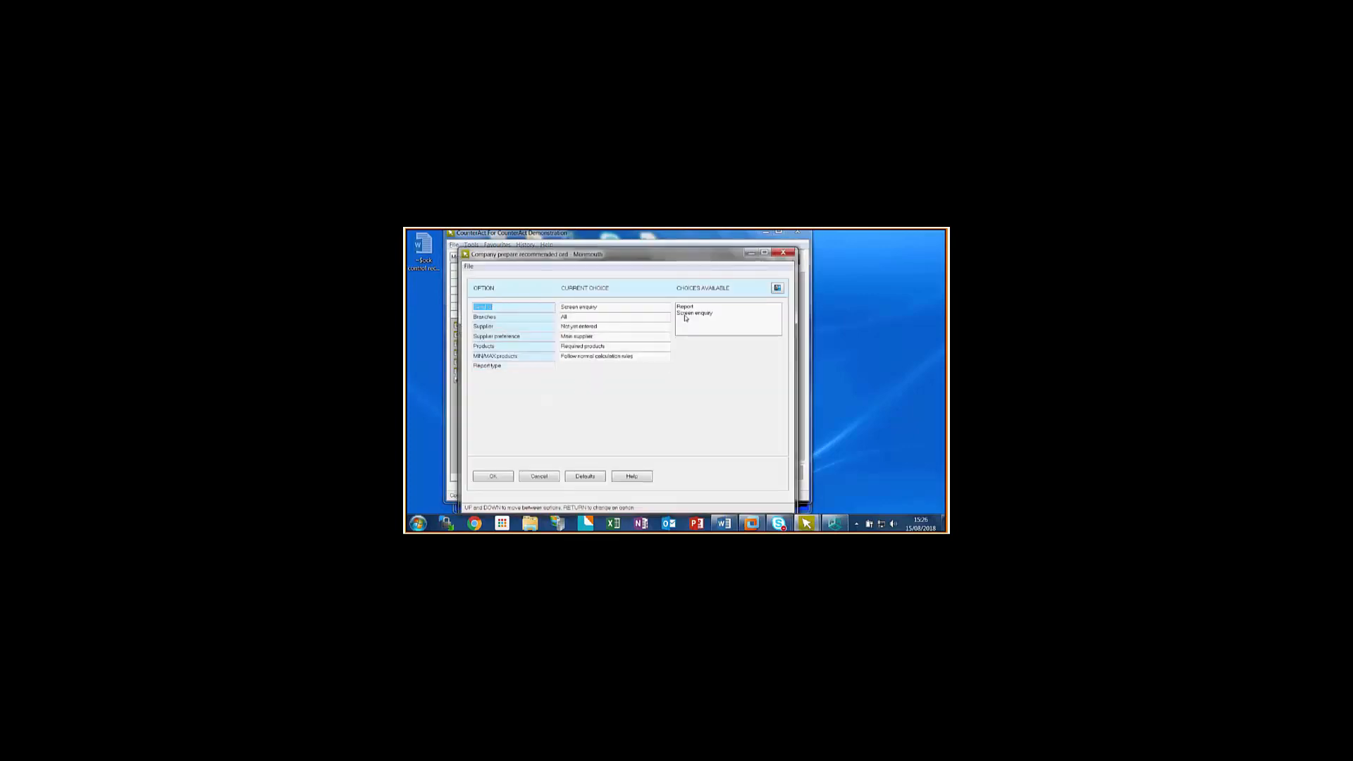
pyautogui.click(495, 327)
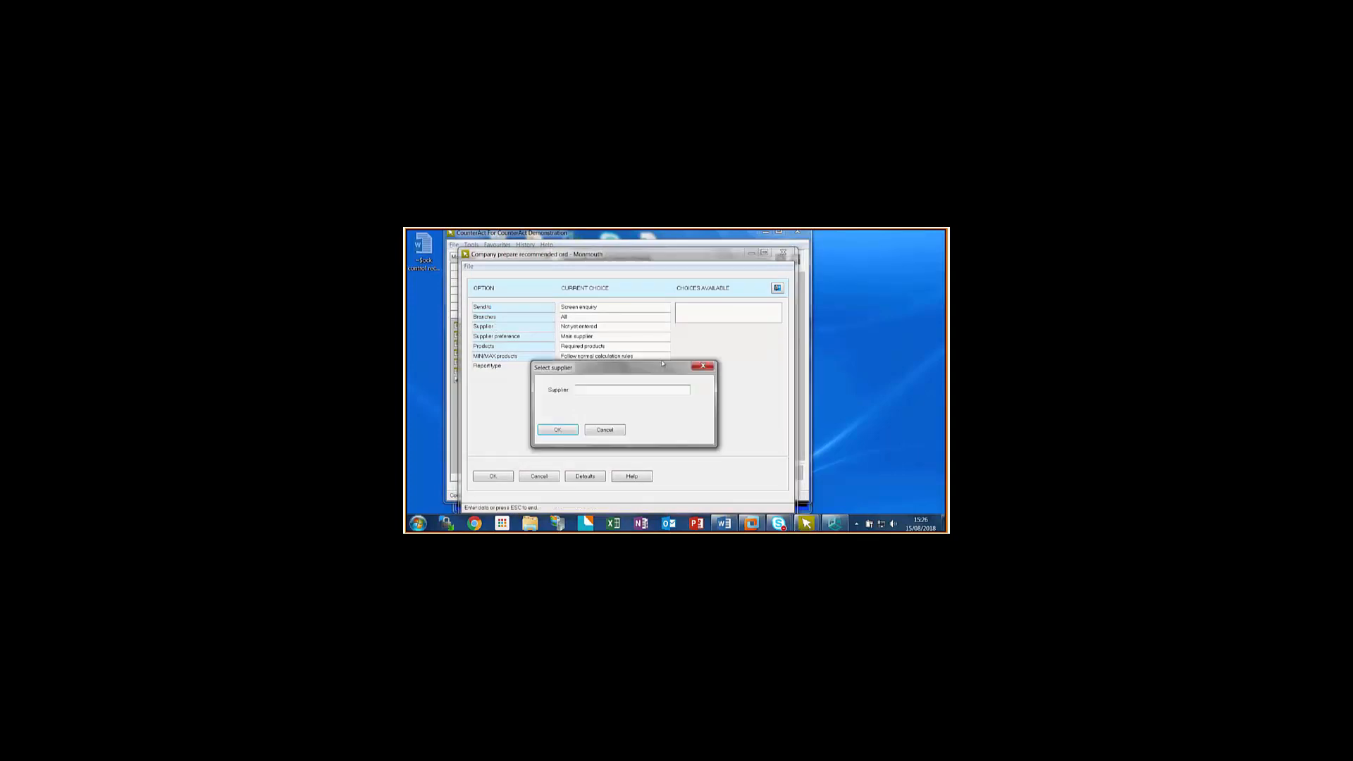
pyautogui.write('tr gr')
pyautogui.press('Return')
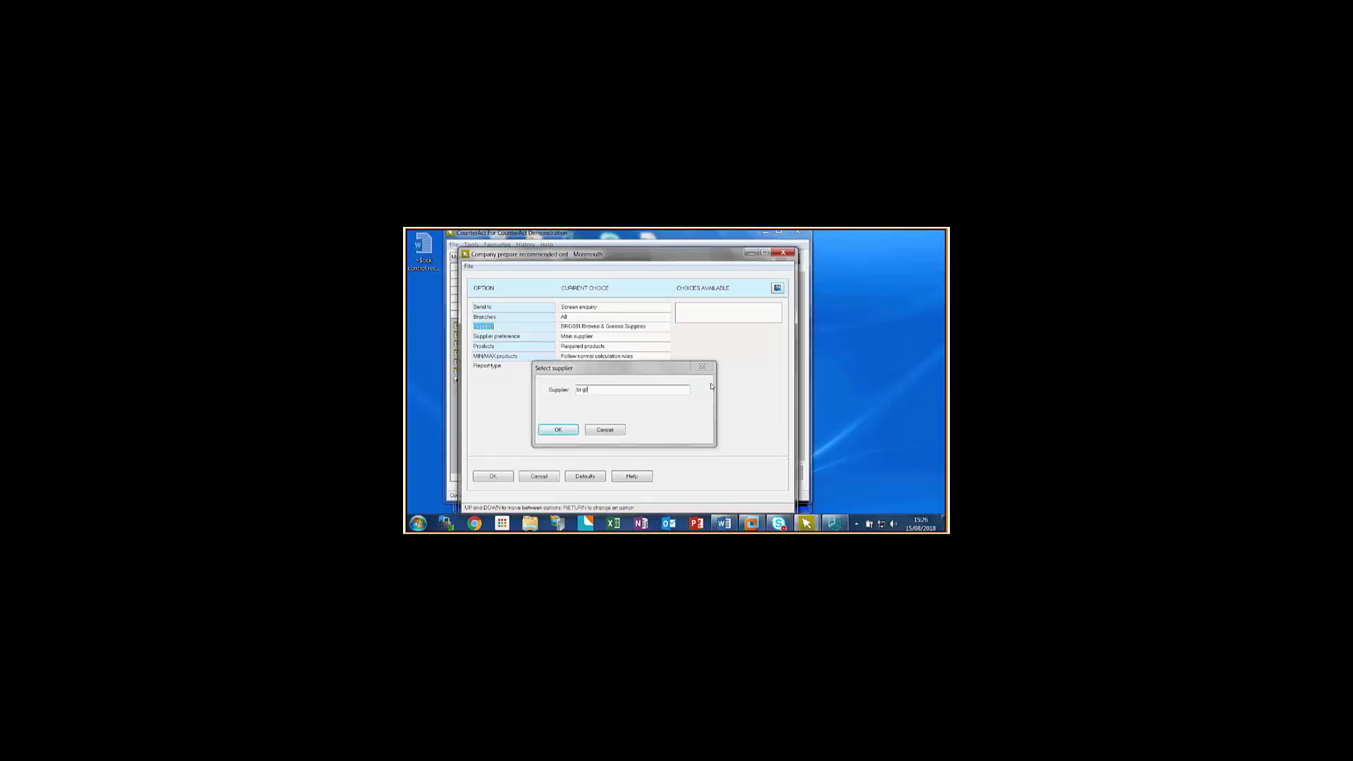
# - Set the supplier preference to Known supplier, check the MIN/MAX products choices, and prepare the order for the first listed Accounts depot/family
pyautogui.click(505, 336)
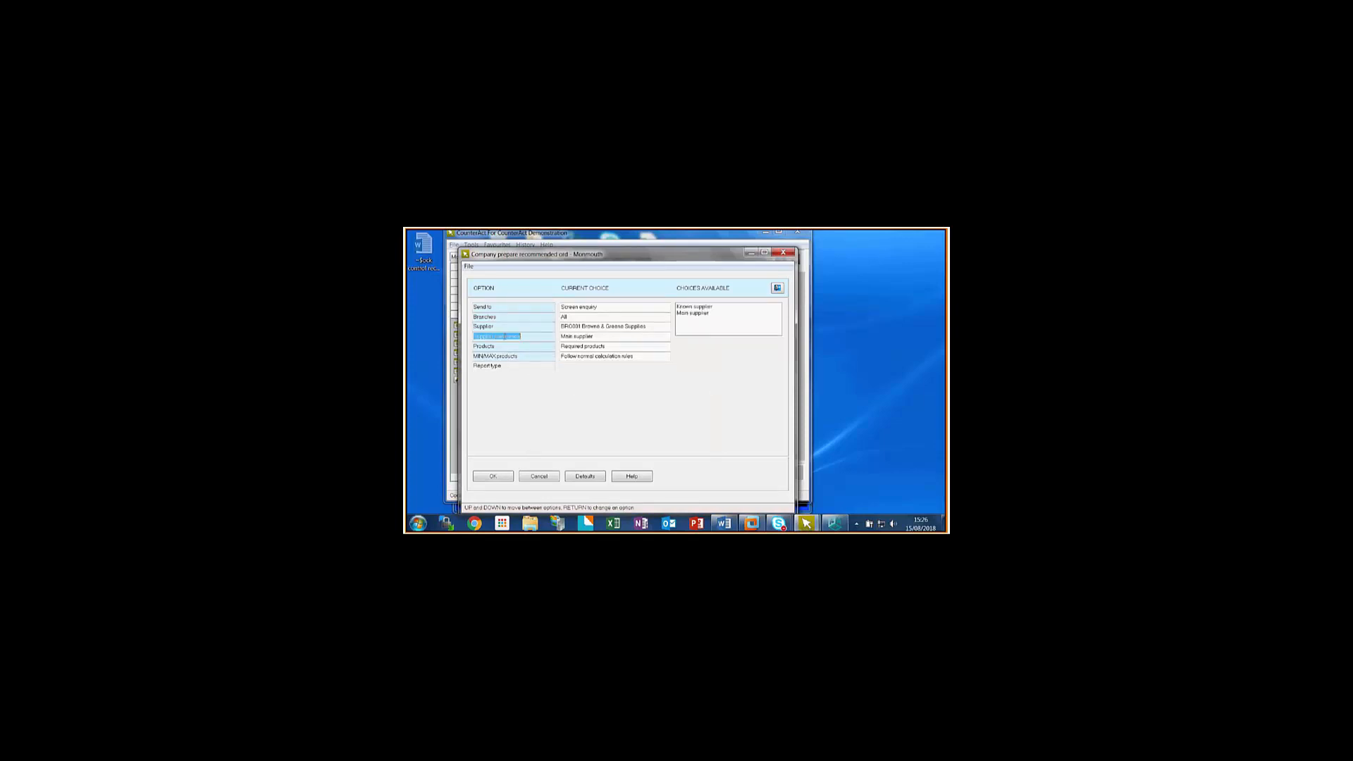
pyautogui.click(695, 308)
pyautogui.click(520, 355)
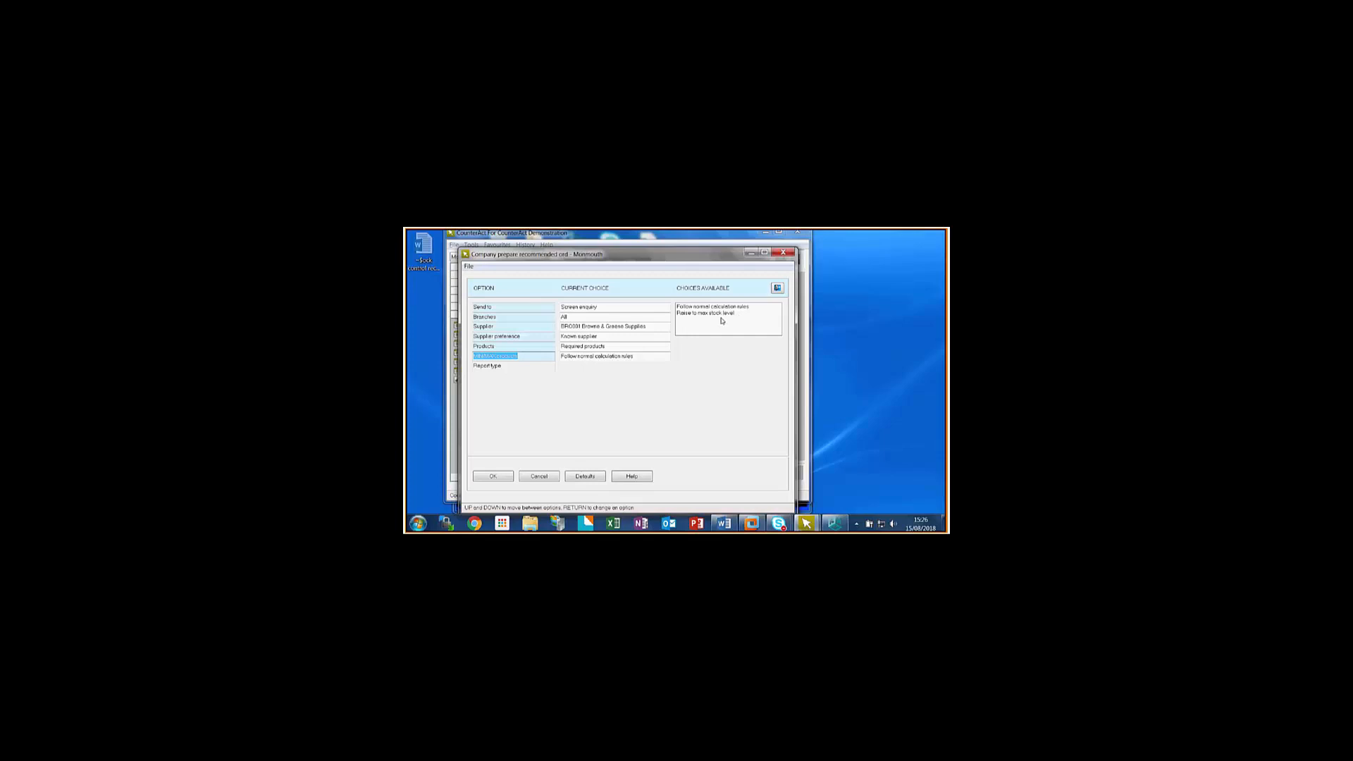
pyautogui.click(493, 477)
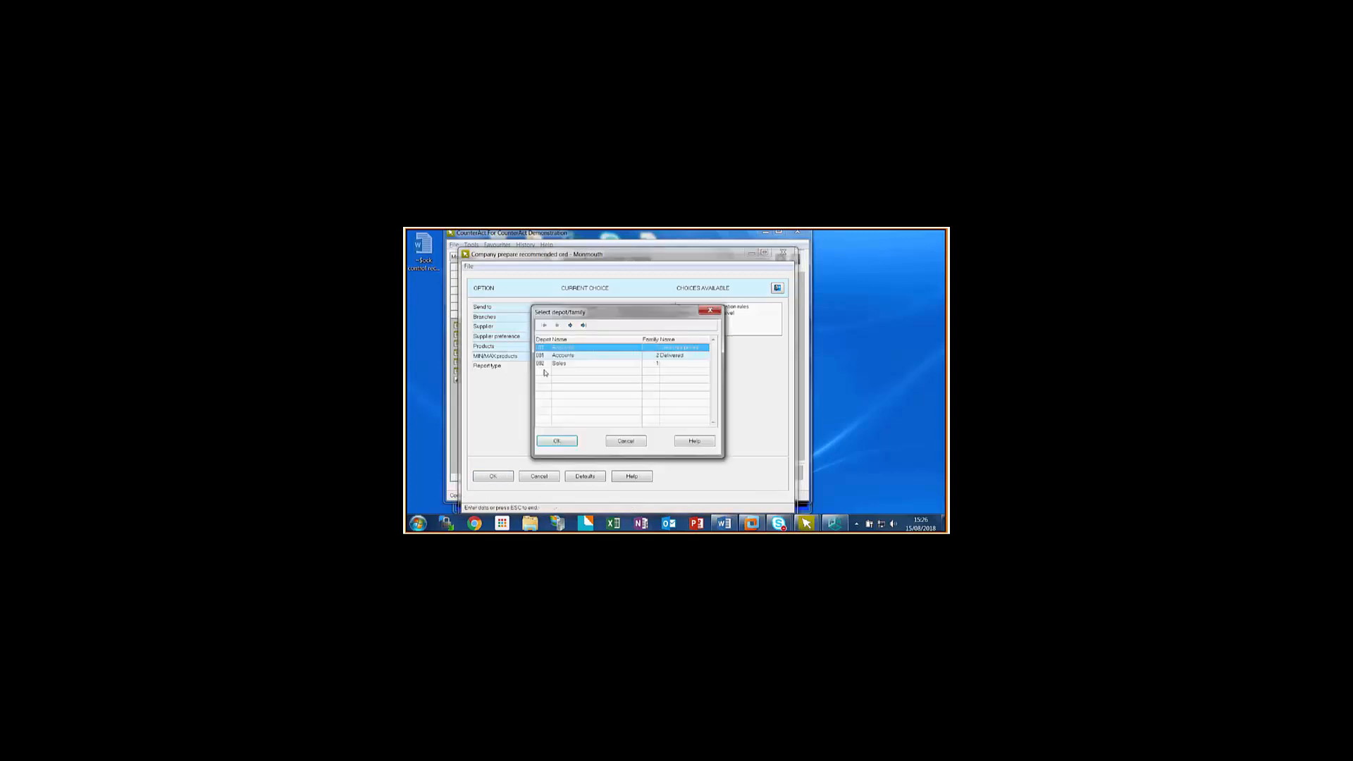
pyautogui.click(569, 441)
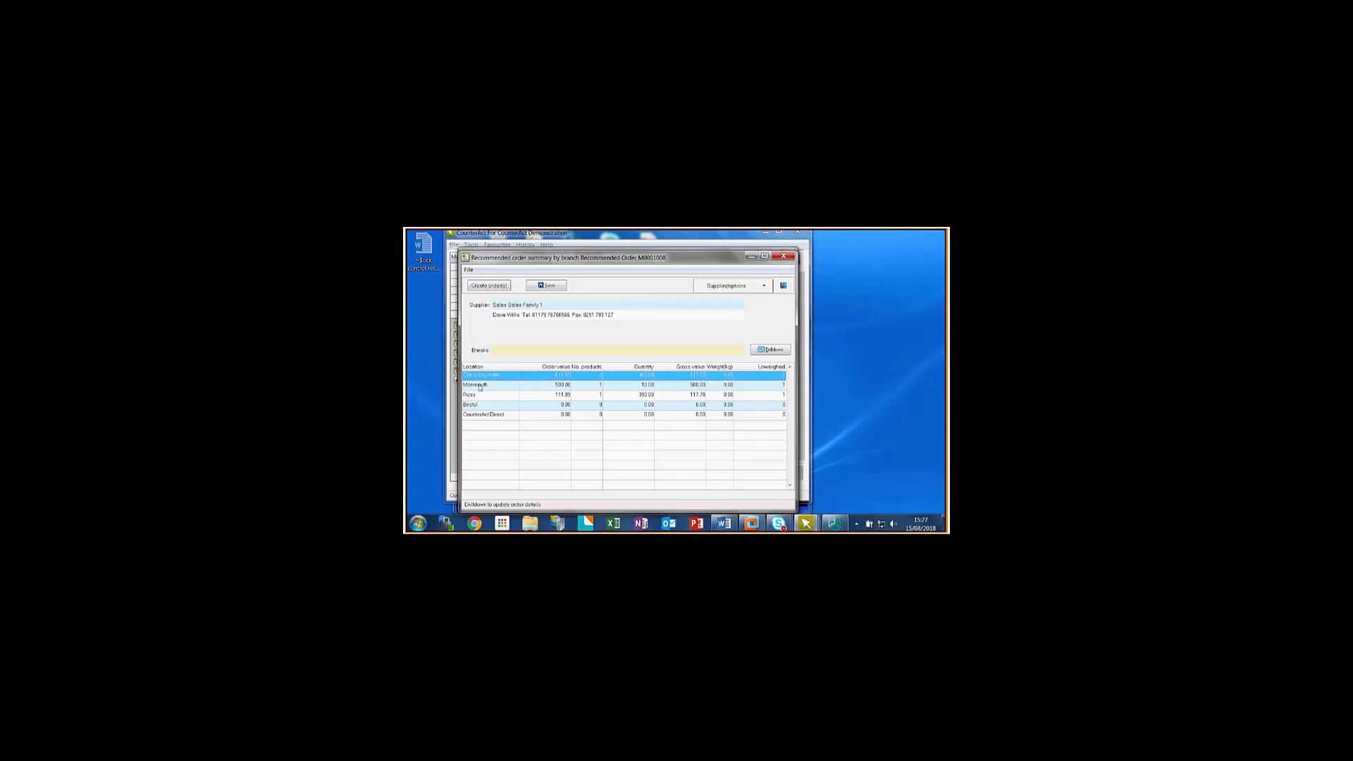
# - Start creating purchase orders from the branch summary and compare the Orders for every branch and Single company order options
pyautogui.click(490, 289)
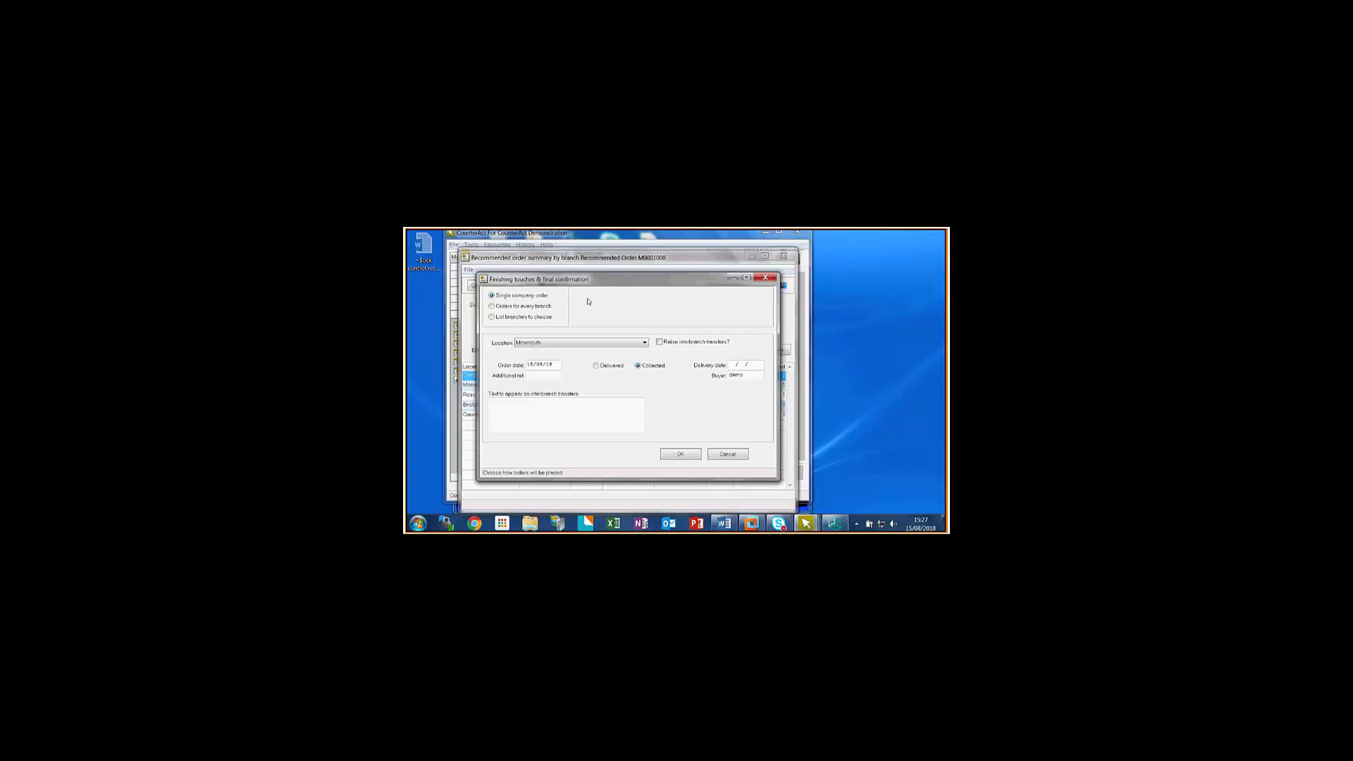
pyautogui.click(493, 306)
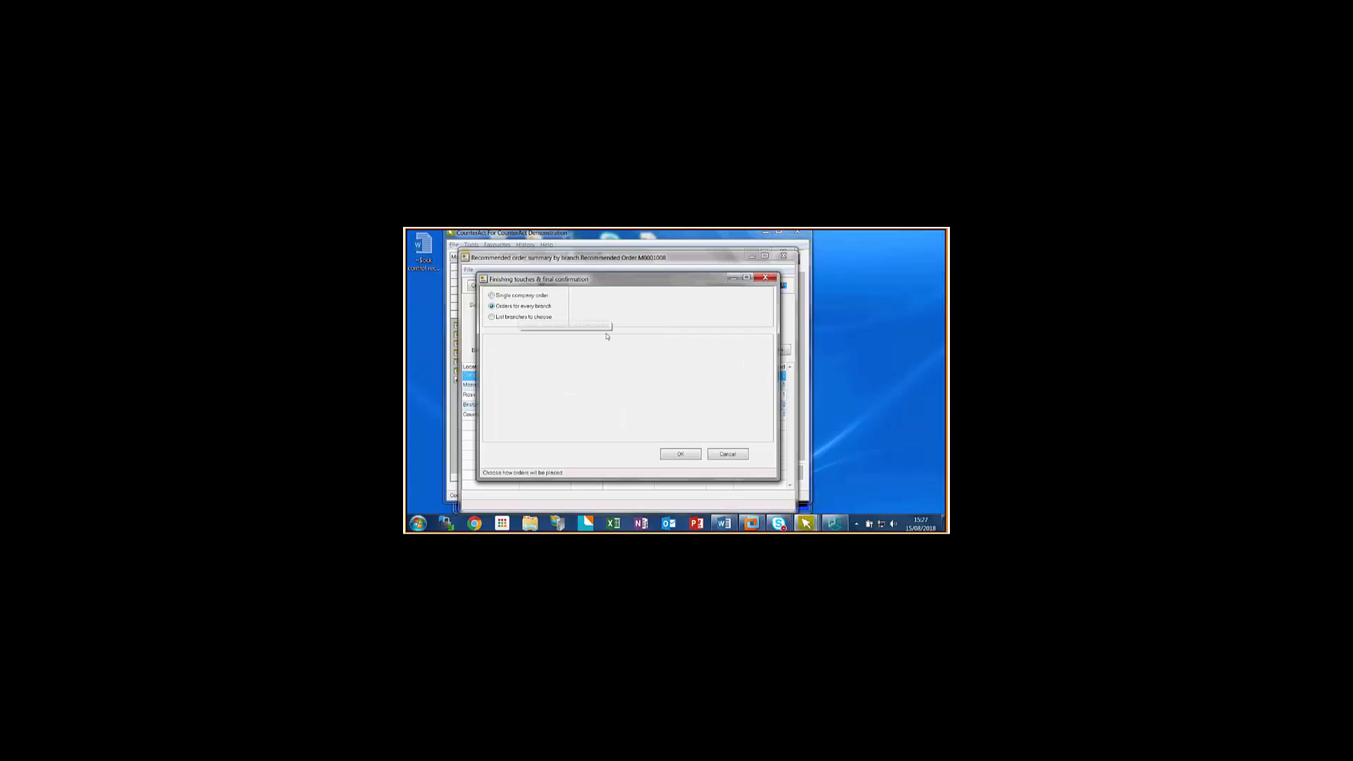
pyautogui.click(492, 296)
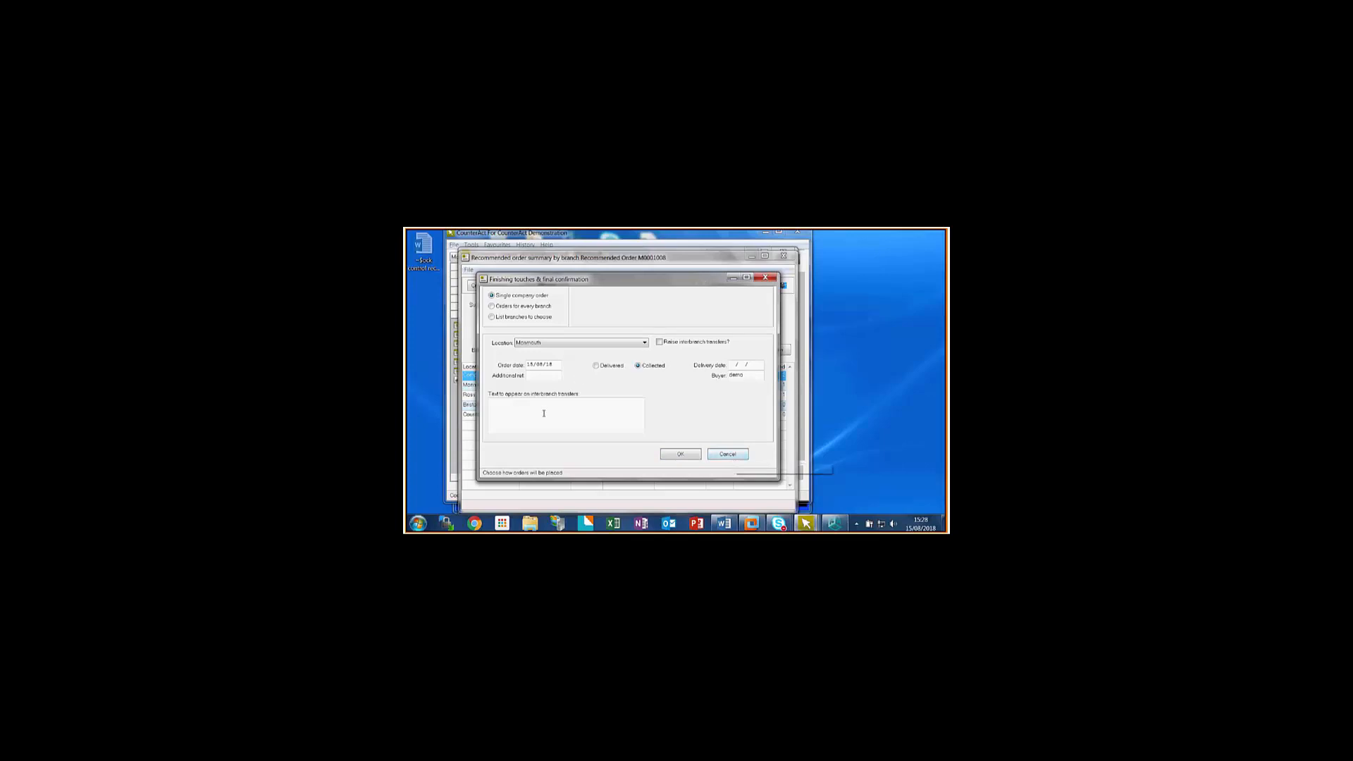
# - Cancel creating the company order and leave the branch summary and company-wide recommended order preparation
pyautogui.click(729, 455)
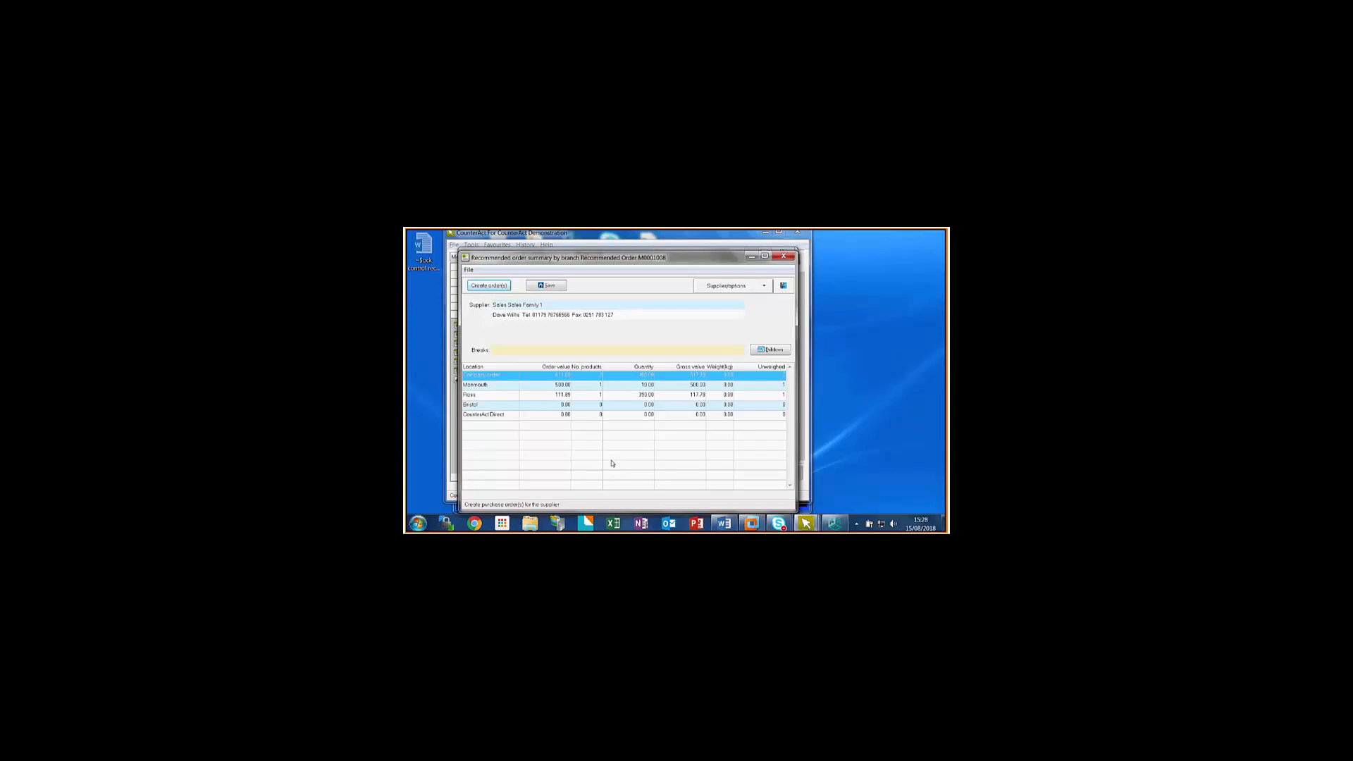
pyautogui.click(784, 286)
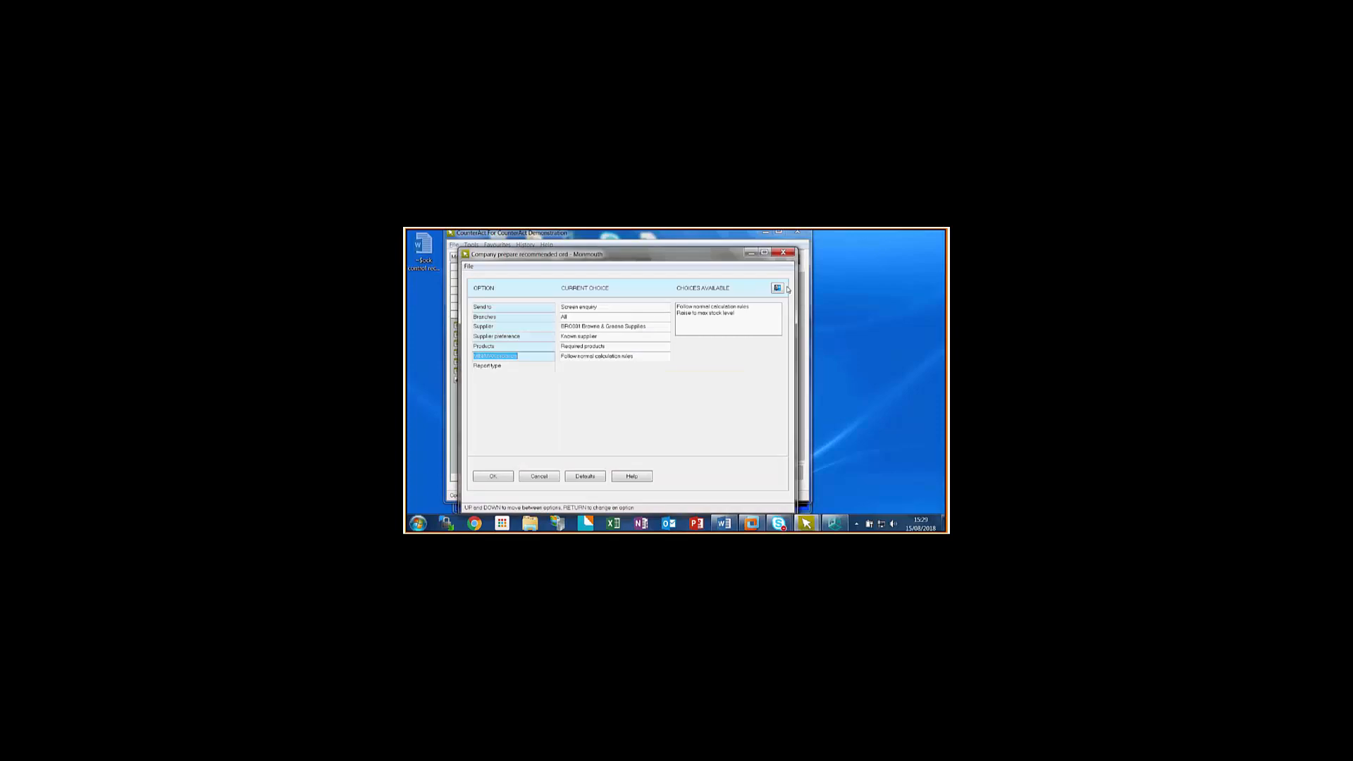
pyautogui.click(534, 477)
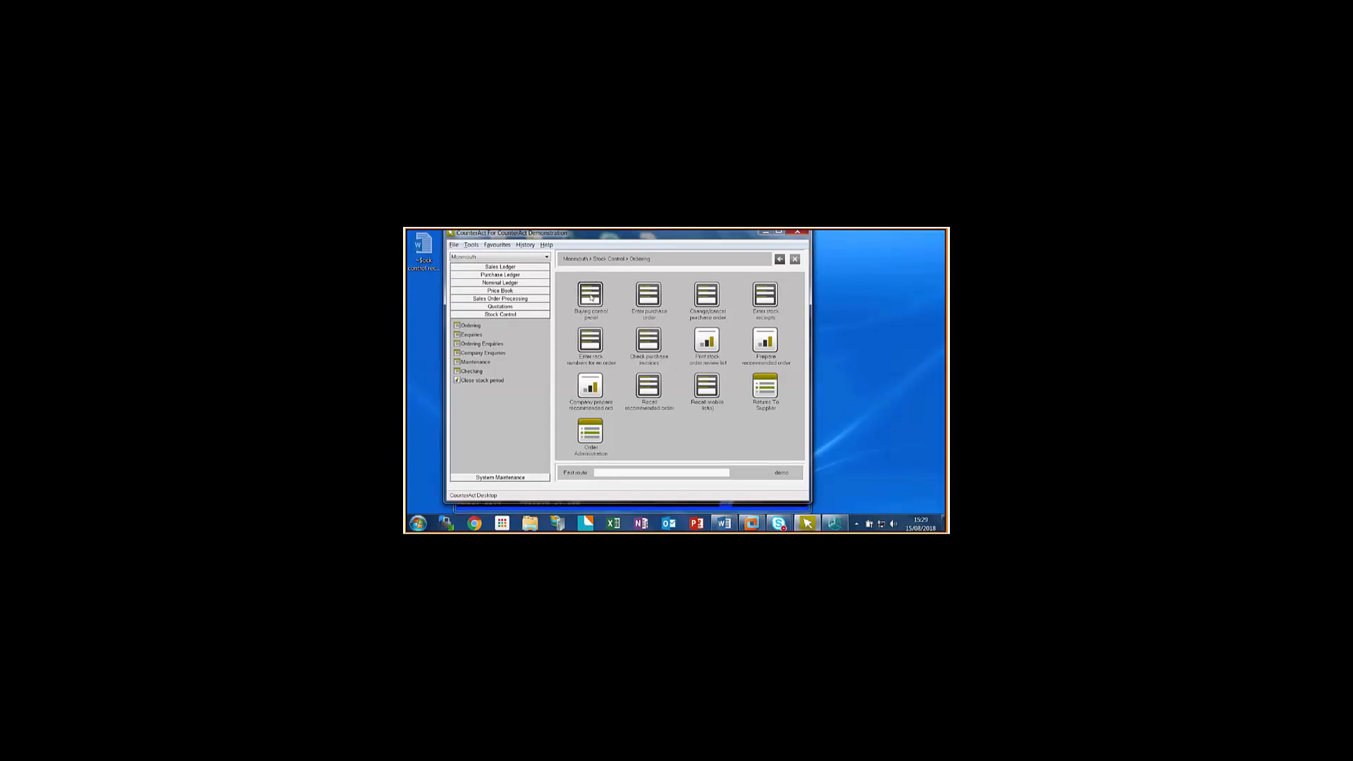
# - Open the Buying control panel, filter the orders by the Central type, and restore the list to Any type
pyautogui.click(591, 297)
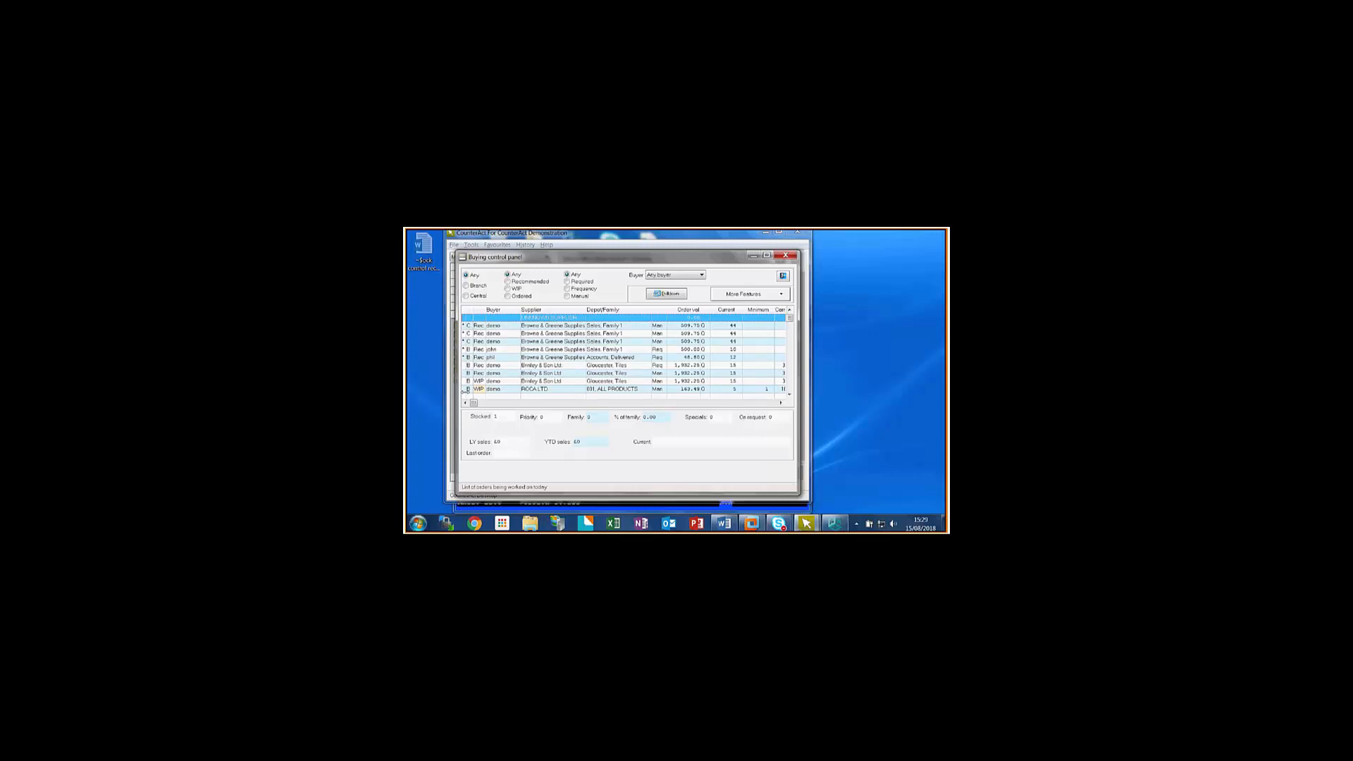
pyautogui.click(466, 295)
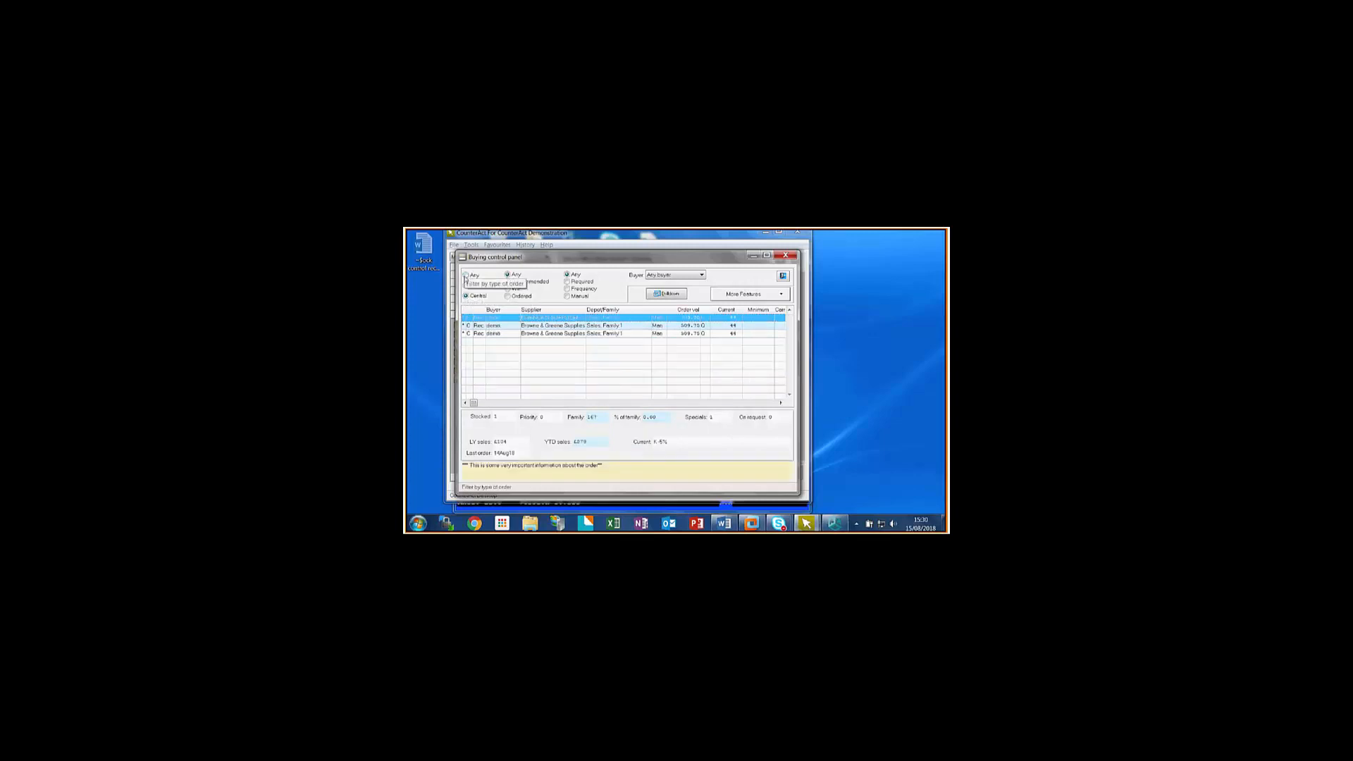
pyautogui.click(466, 275)
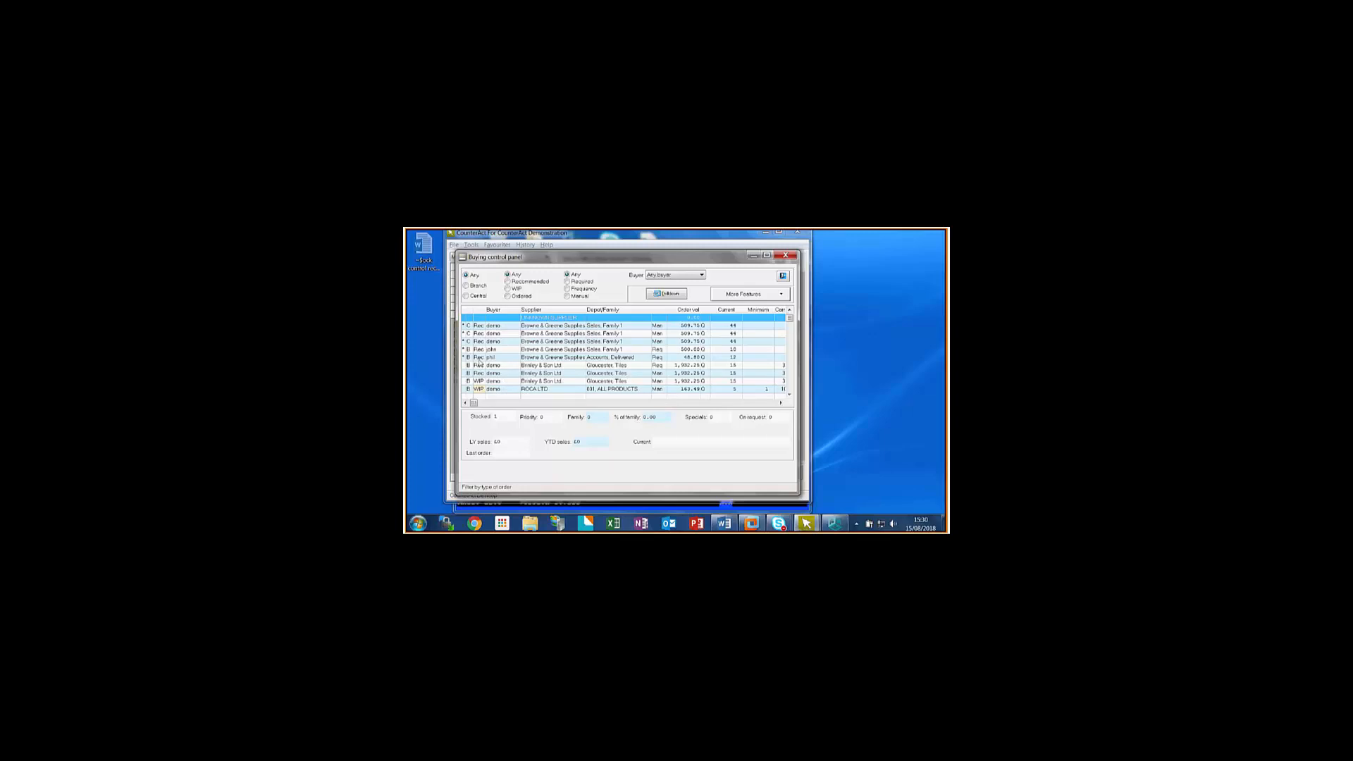
# - Sort the Buying control panel's order list by buyer, and re-sort it by highest order value
pyautogui.click(494, 310)
pyautogui.click(494, 311)
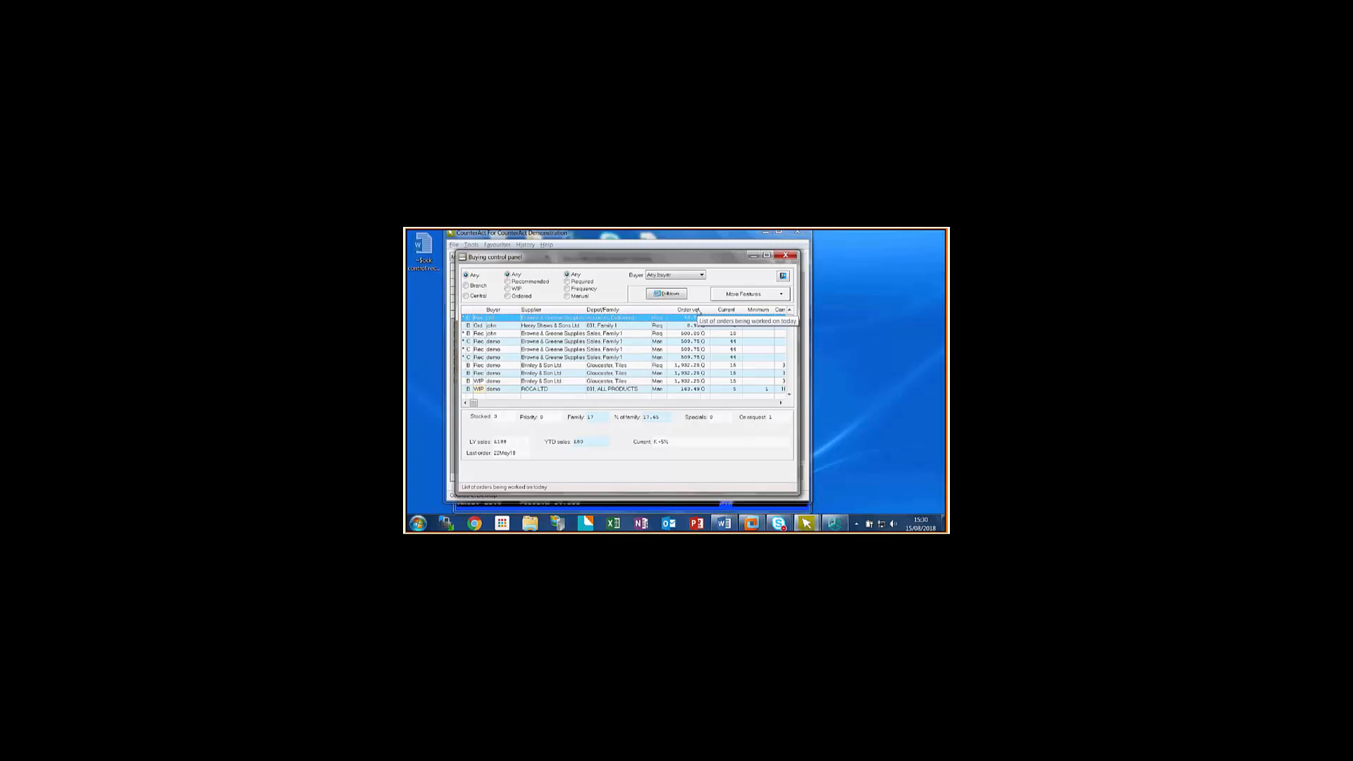
pyautogui.click(698, 312)
pyautogui.click(698, 312)
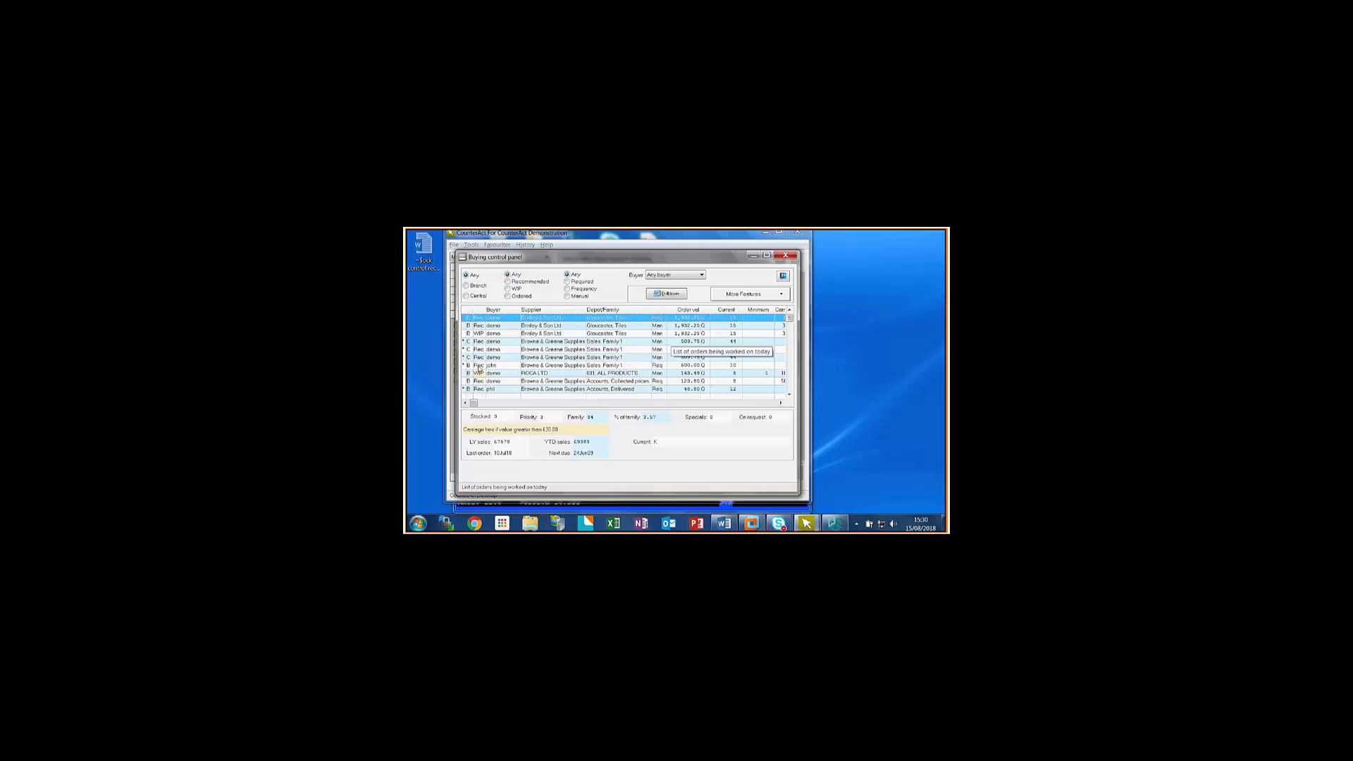
# - Review the status of the listed orders and view the branch summary of a central Sales Family 1 recommended order
pyautogui.scroll(-1, 476, 389)
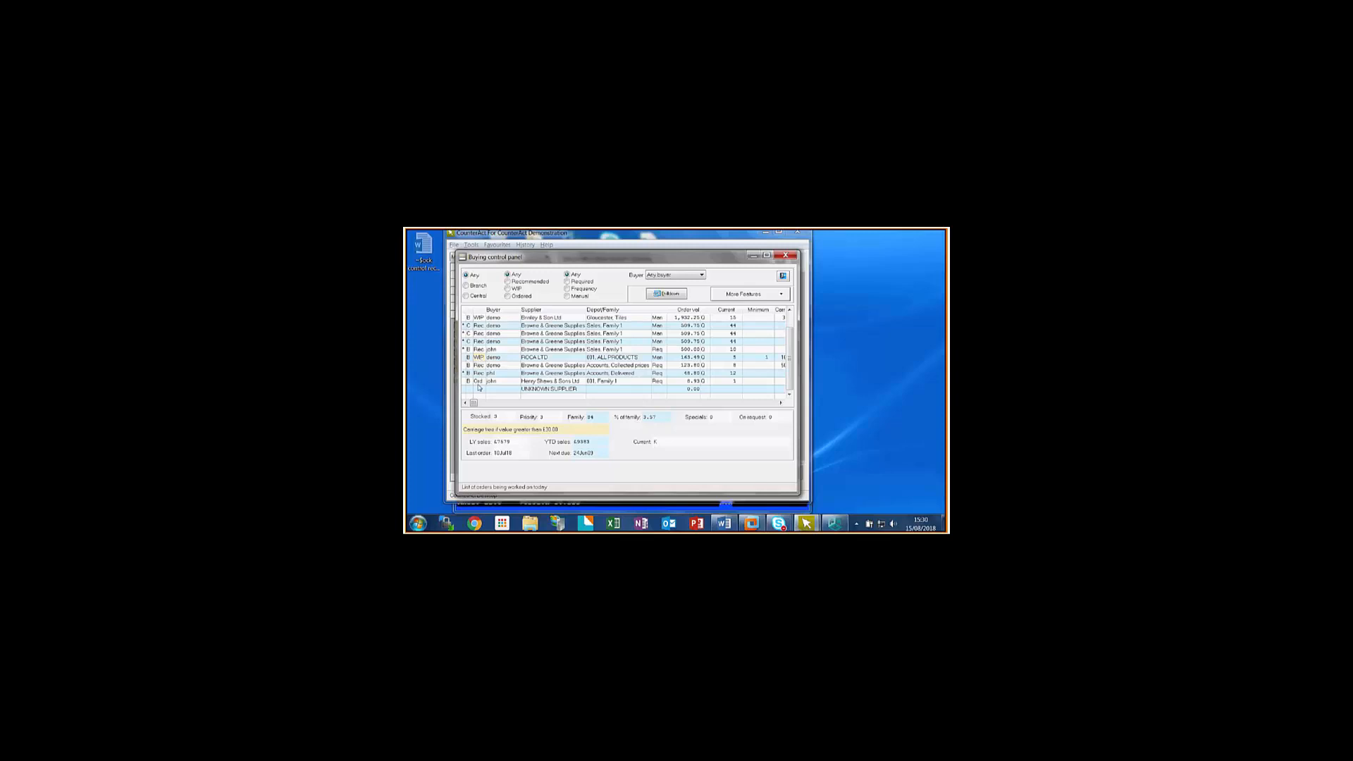
pyautogui.scroll(1, 479, 387)
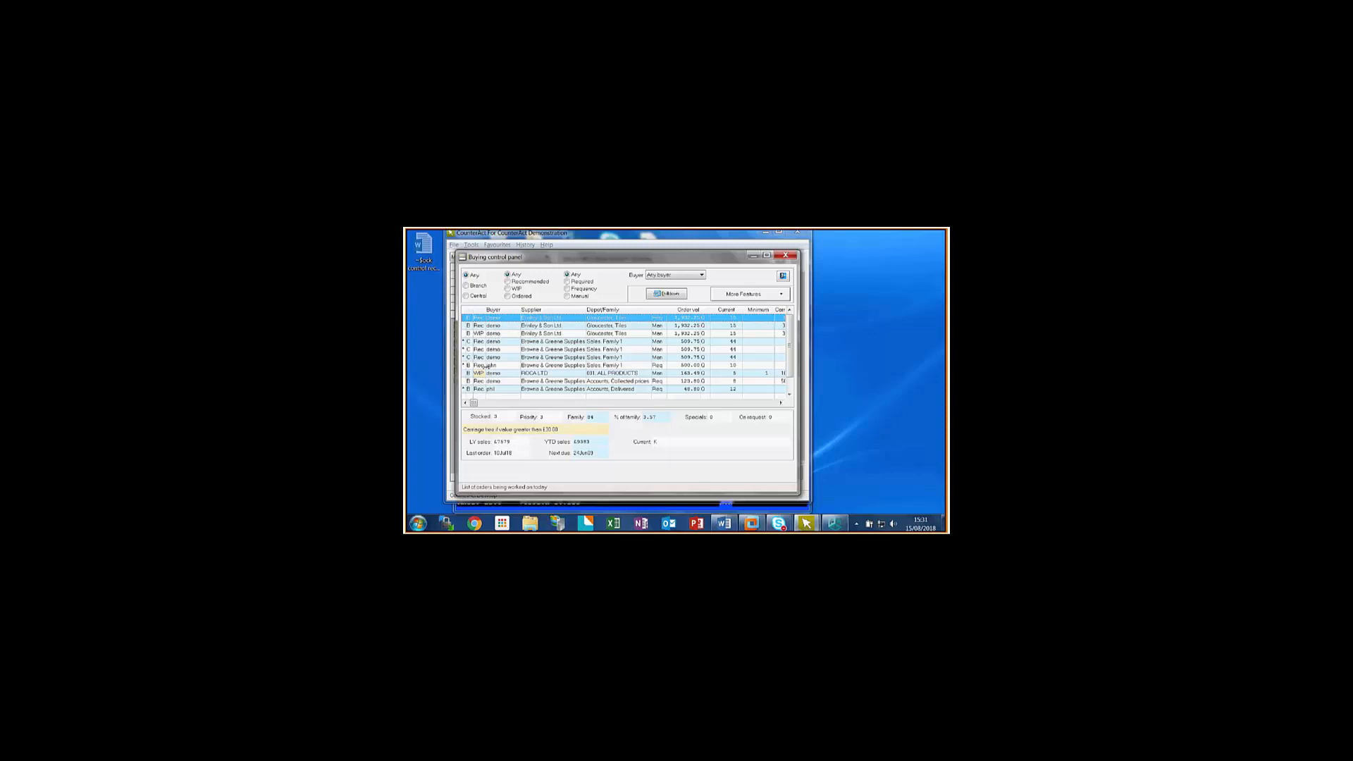
pyautogui.scroll(-1, 482, 388)
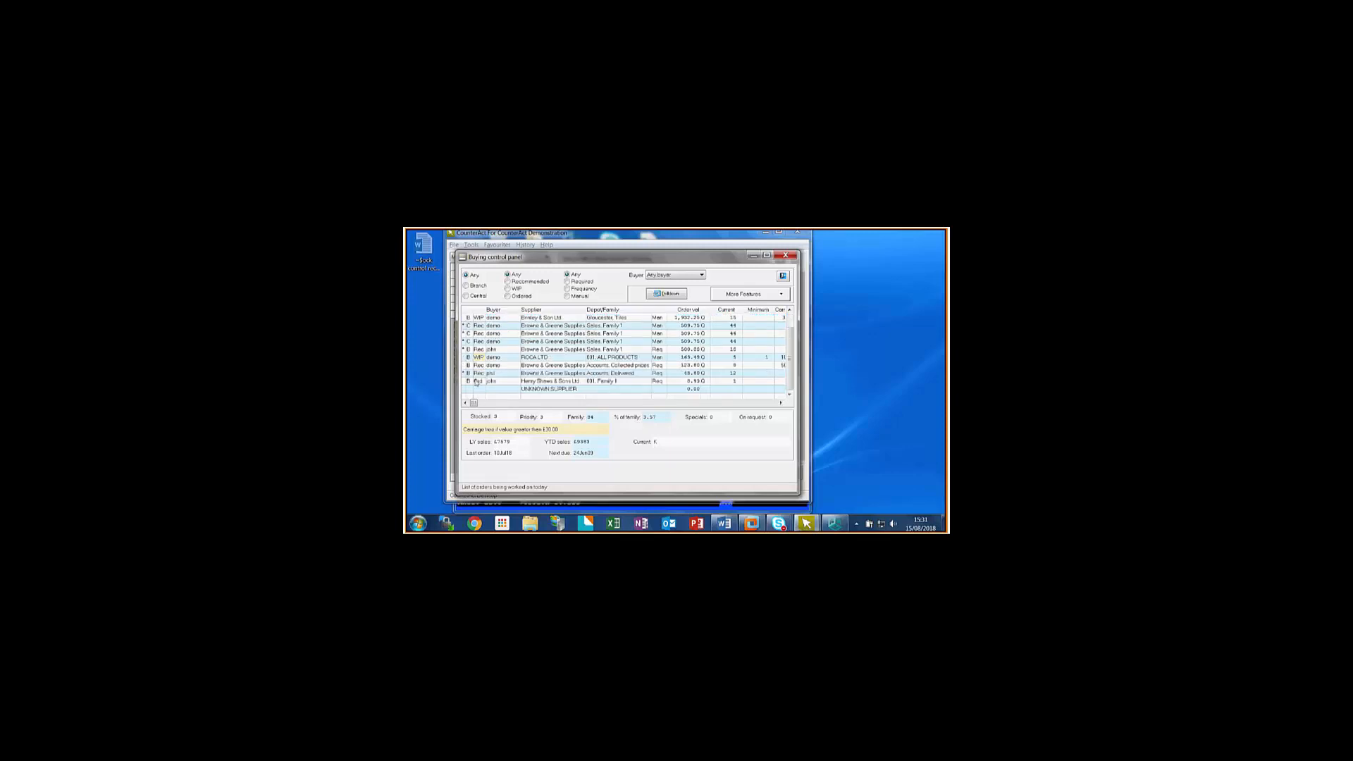
pyautogui.click(476, 382)
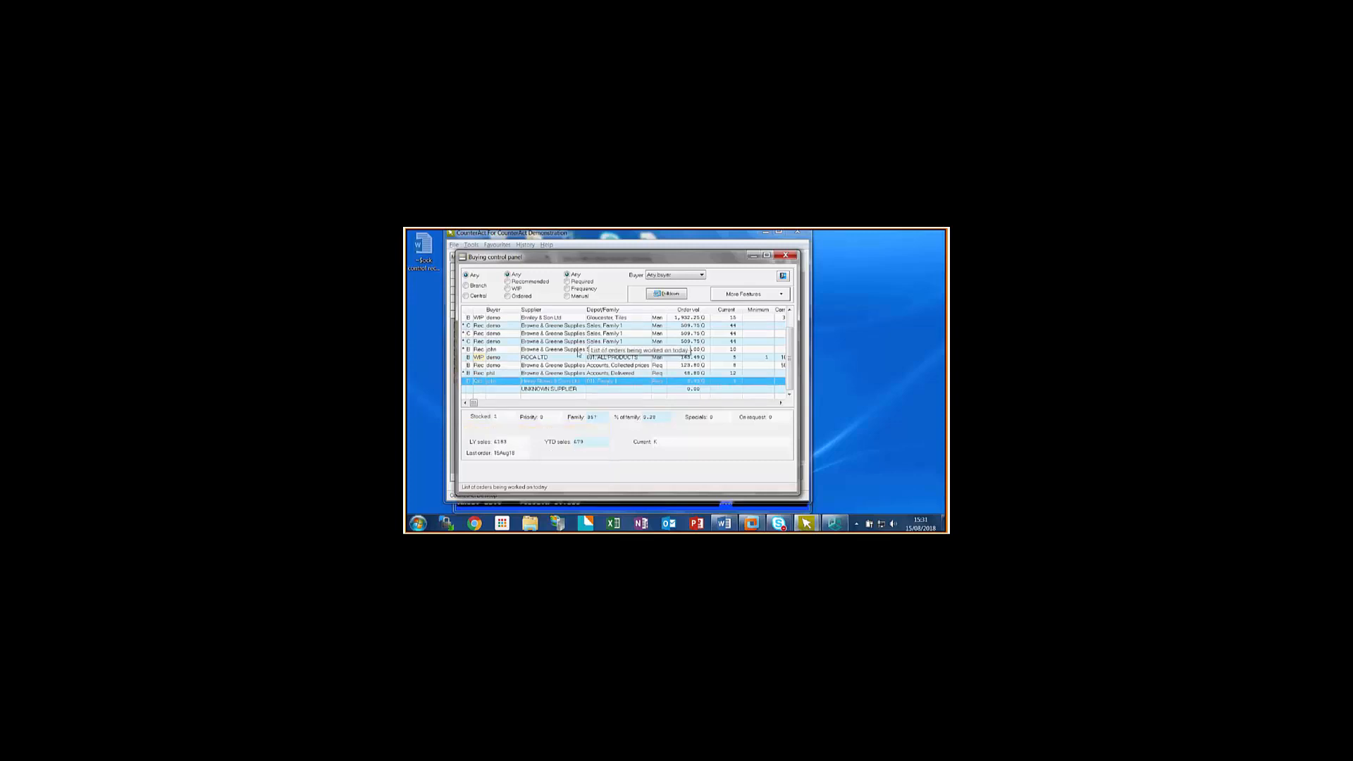
pyautogui.scroll(1, 580, 352)
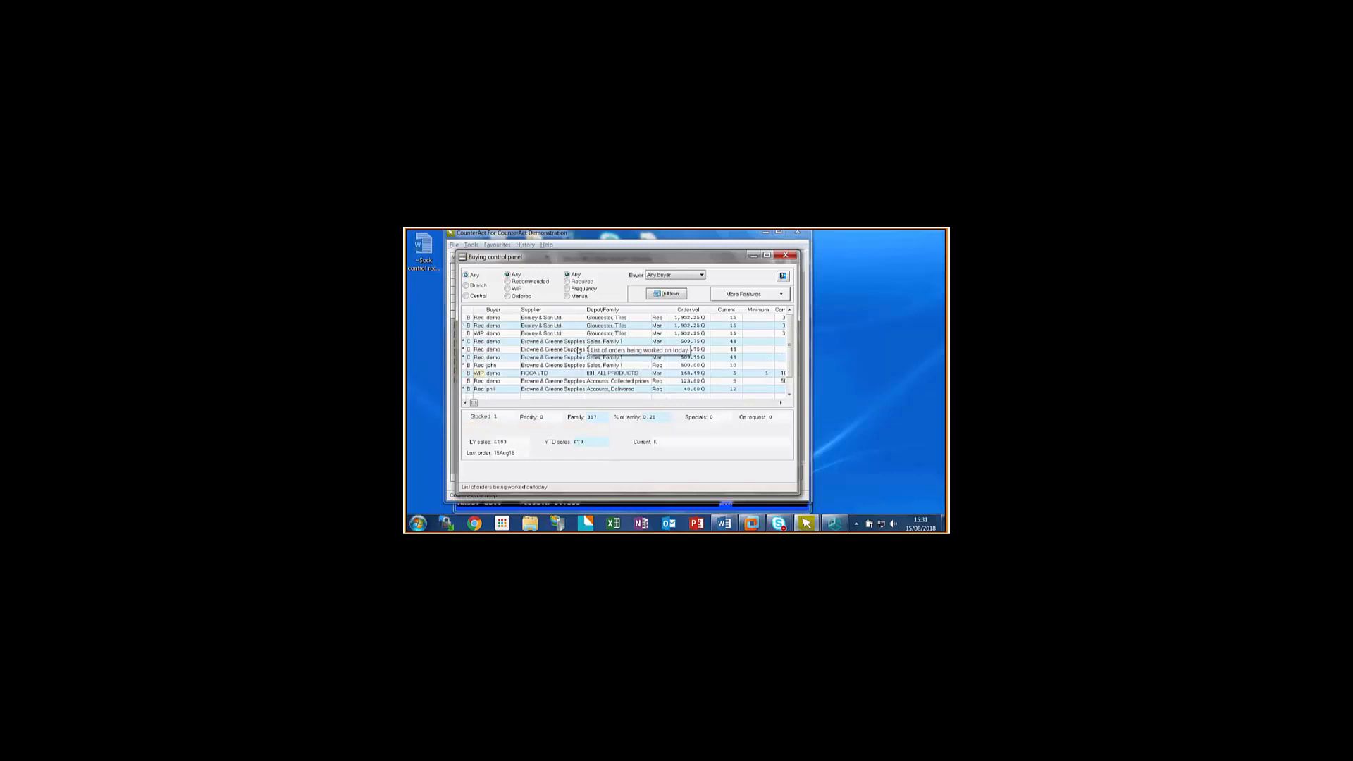
pyautogui.doubleClick(479, 345)
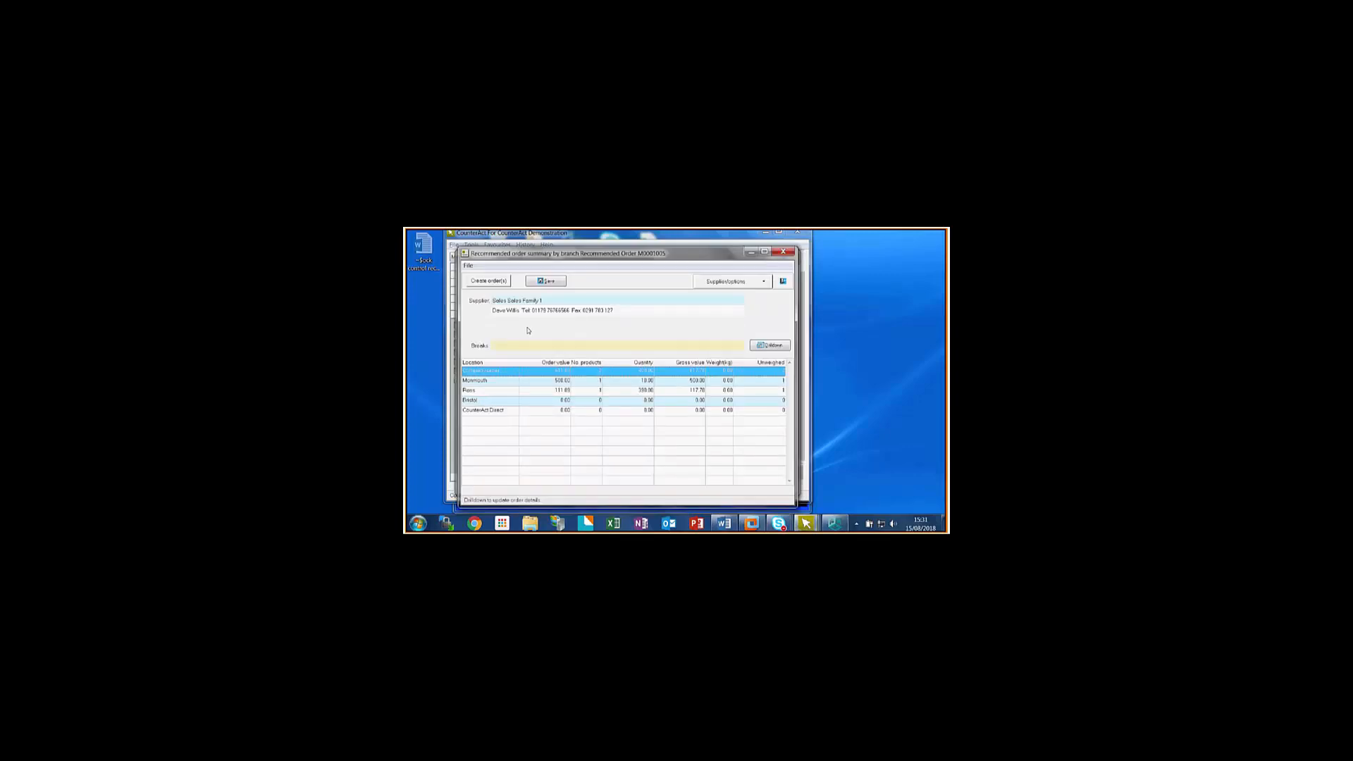
pyautogui.click(783, 281)
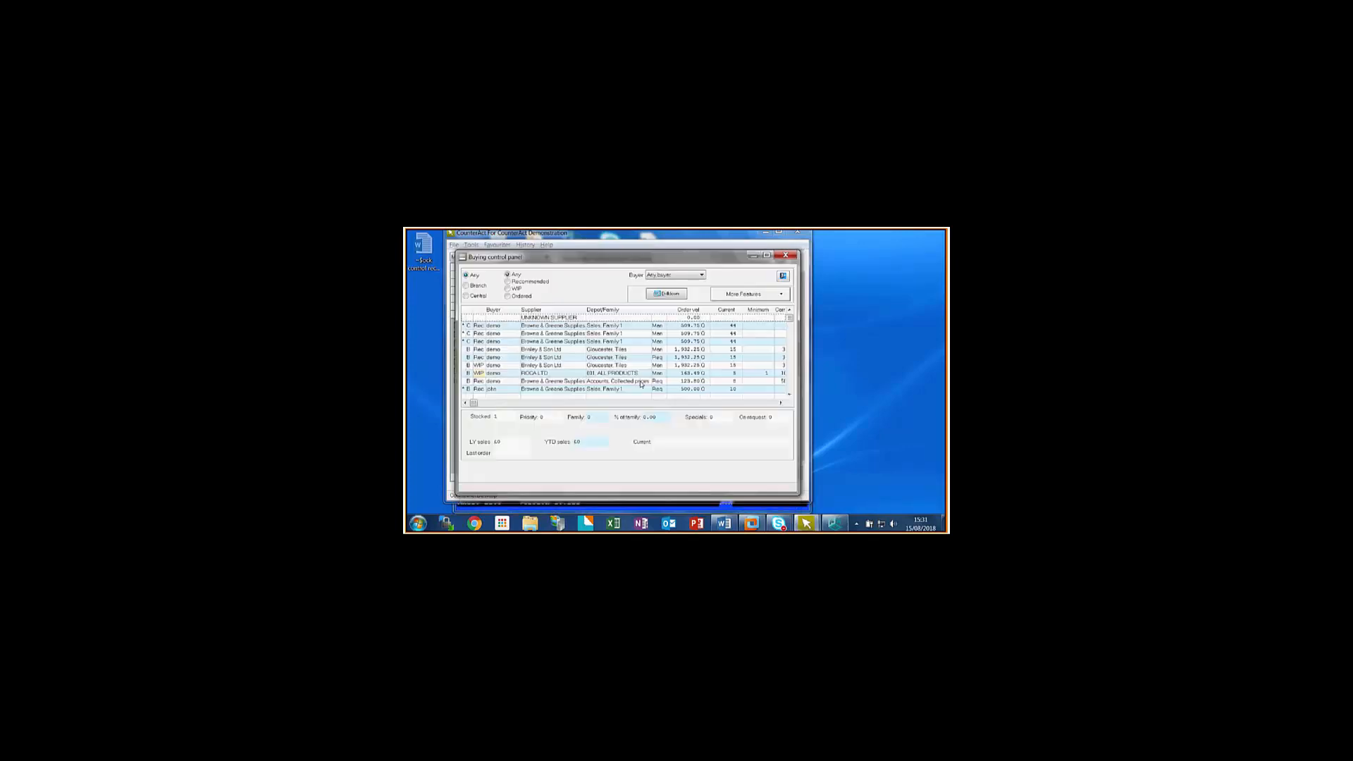
# - Create the purchase order from the WIP Brinley & Son Ltd Gloucester Tiles order, viewing it on screen and closing the document
pyautogui.doubleClick(484, 368)
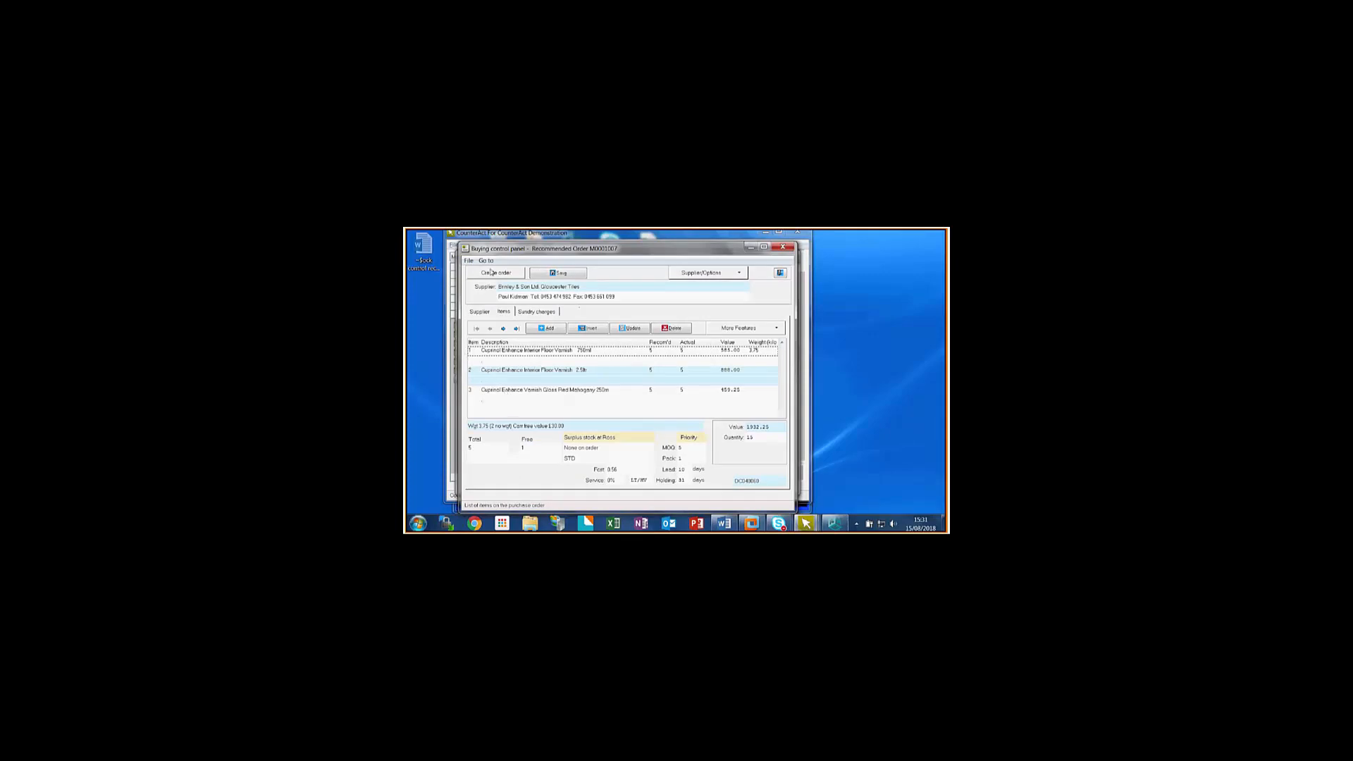
pyautogui.click(489, 275)
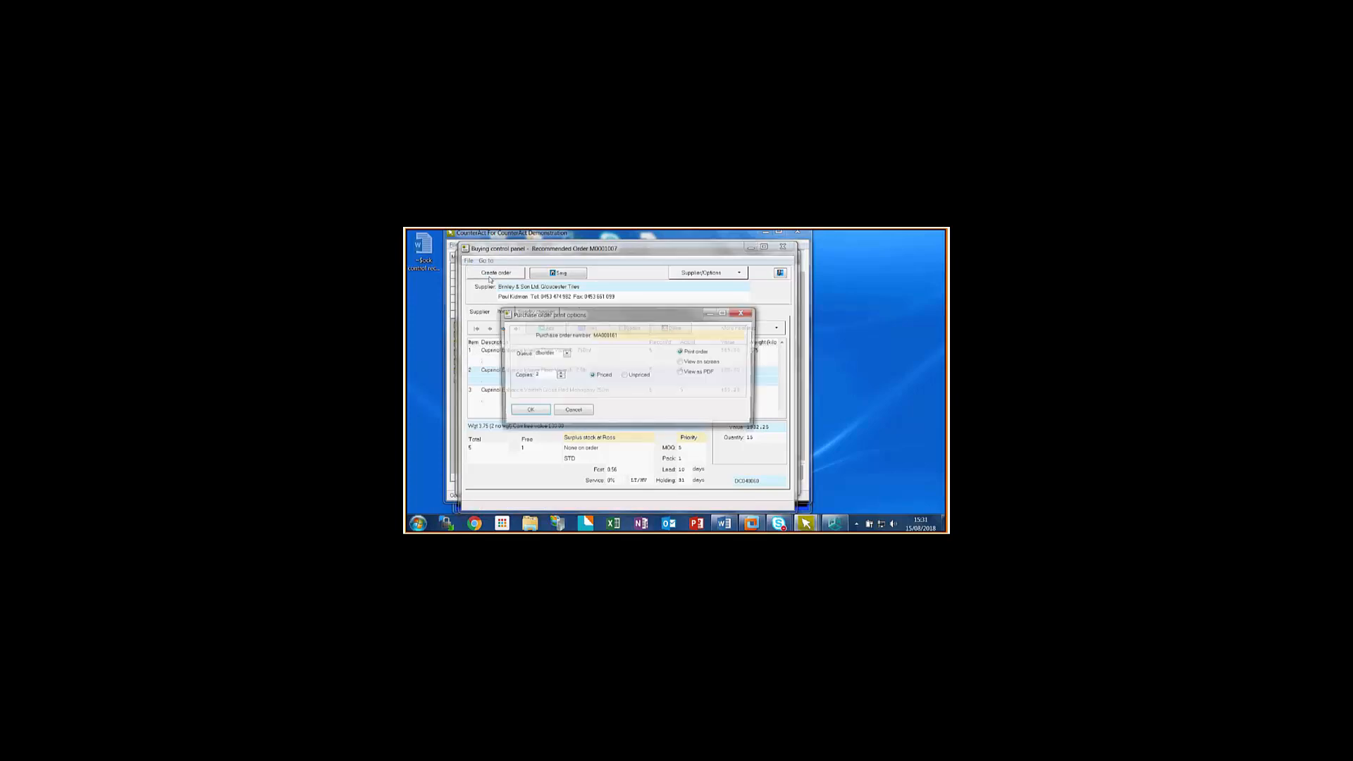
pyautogui.click(682, 362)
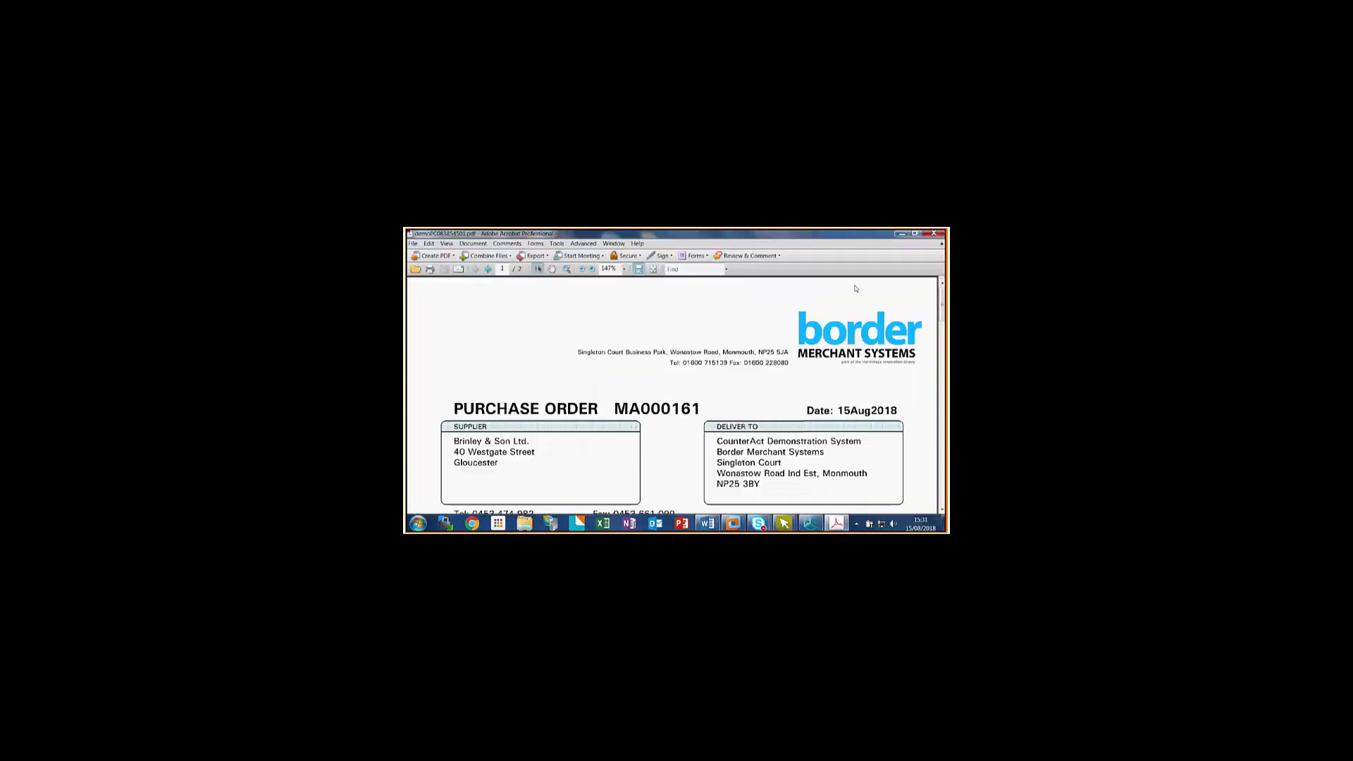
pyautogui.click(934, 233)
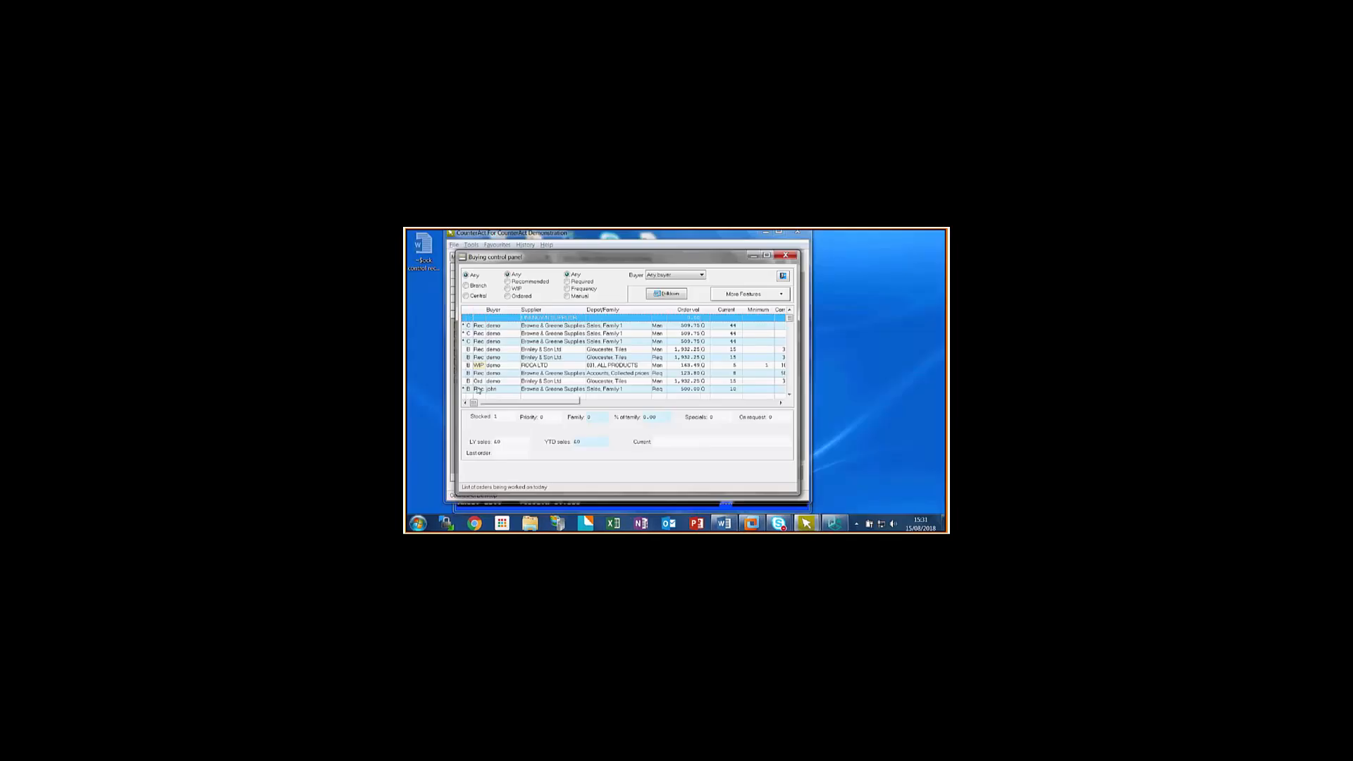
# - Examine the remaining order lines and all the columns of the order list, through to the branches
pyautogui.scroll(-1, 478, 366)
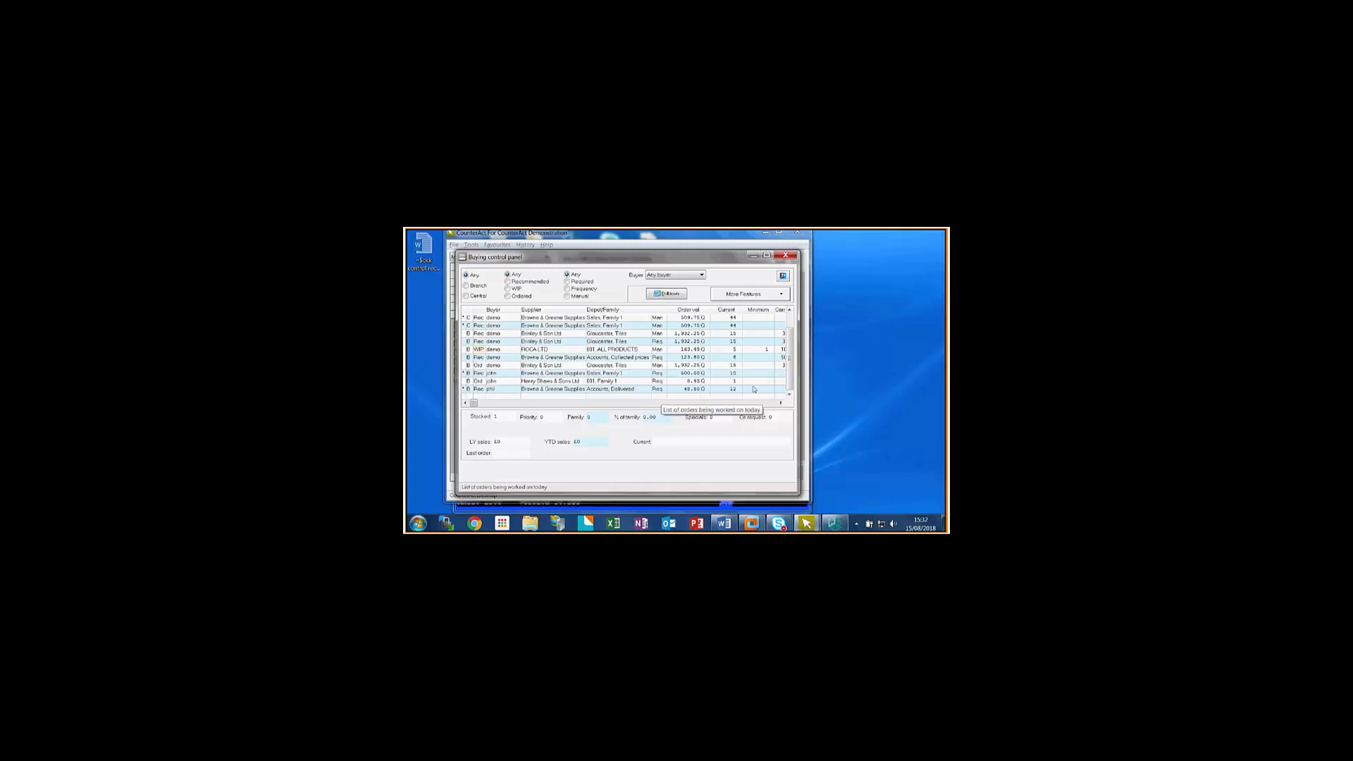
pyautogui.click(773, 403)
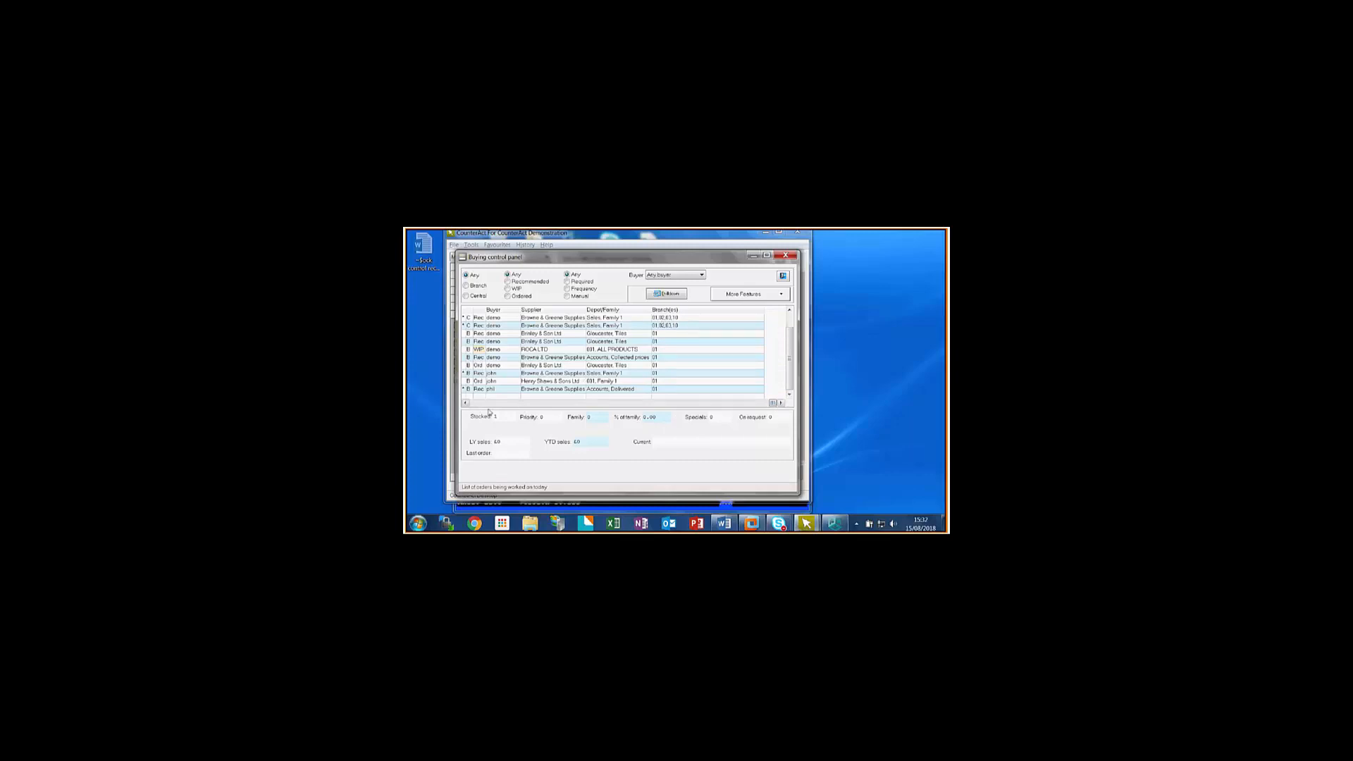
pyautogui.click(466, 405)
pyautogui.click(467, 405)
pyautogui.click(467, 404)
pyautogui.click(466, 405)
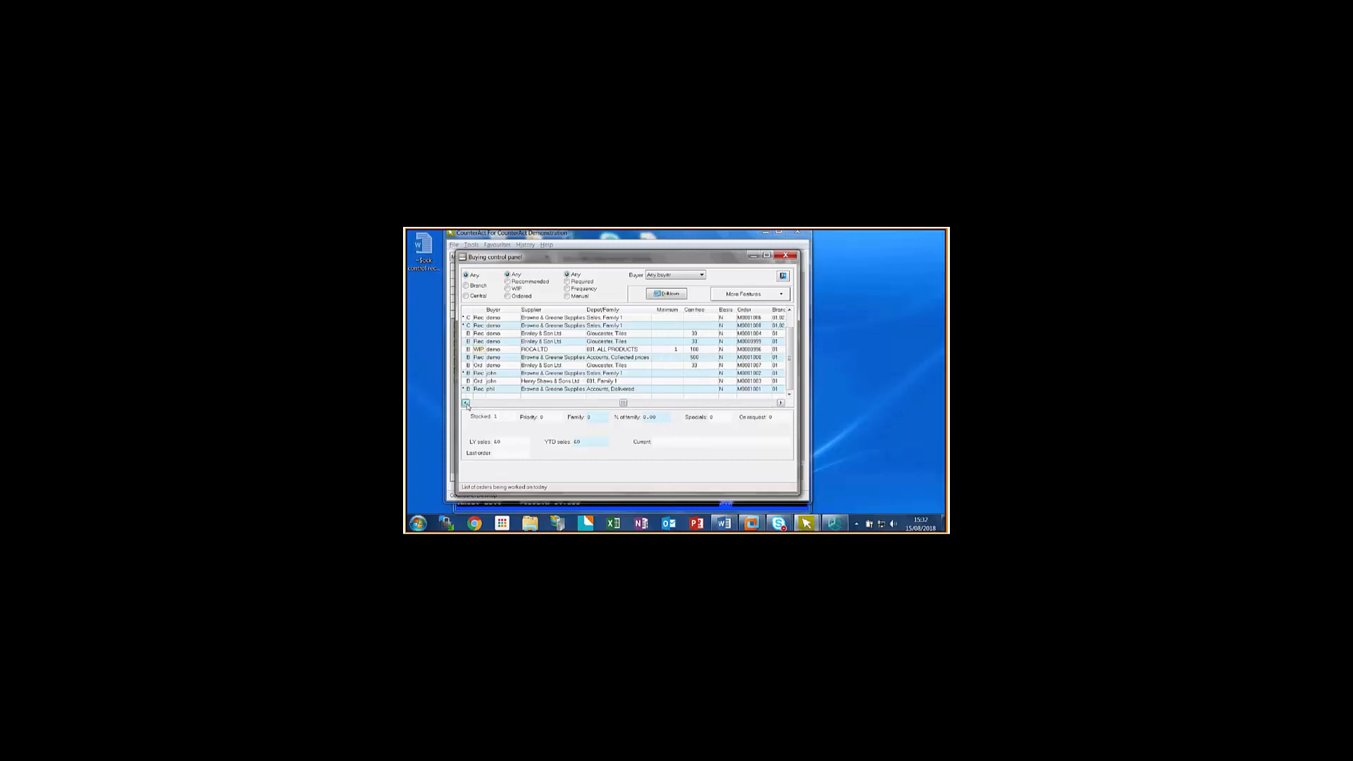
pyautogui.click(466, 405)
pyautogui.click(467, 405)
pyautogui.click(466, 404)
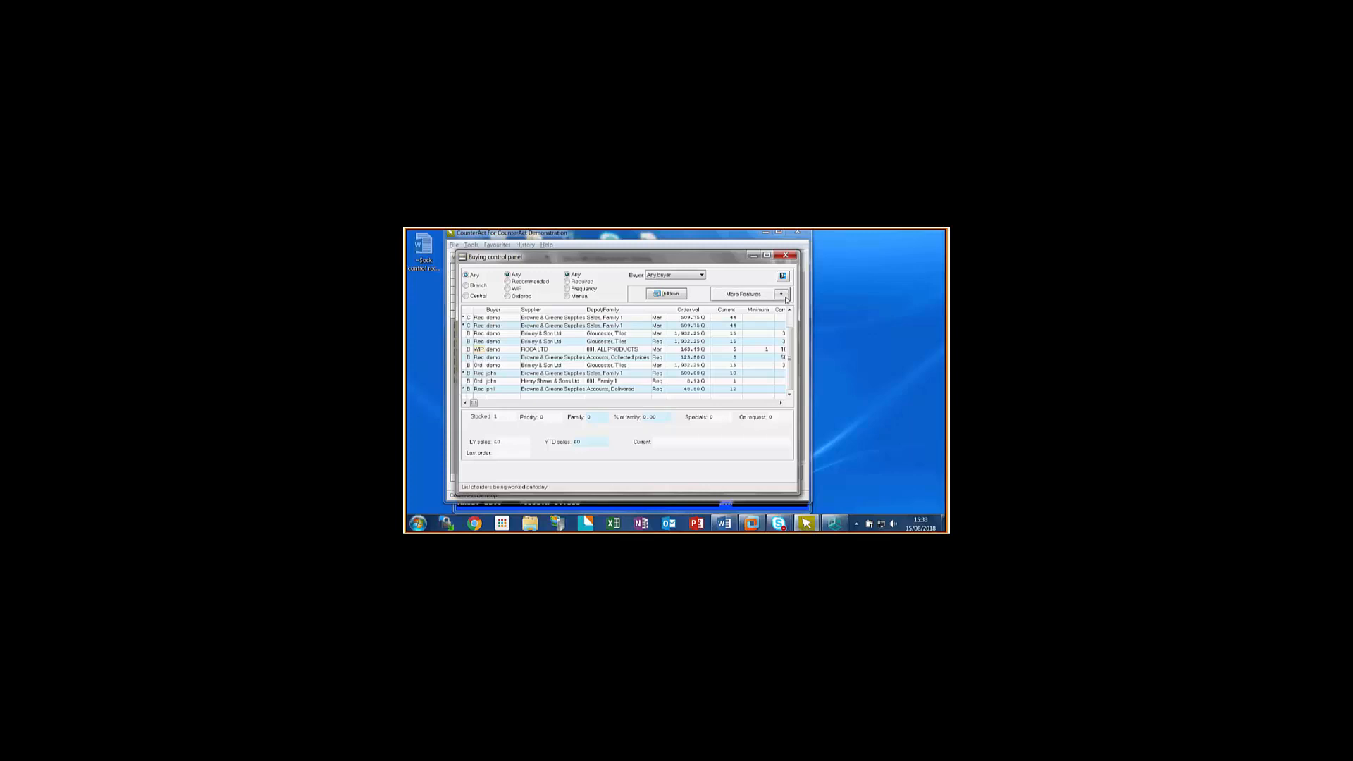
# - Check the additional features offered for the listed orders and close the Buying control panel
pyautogui.click(782, 295)
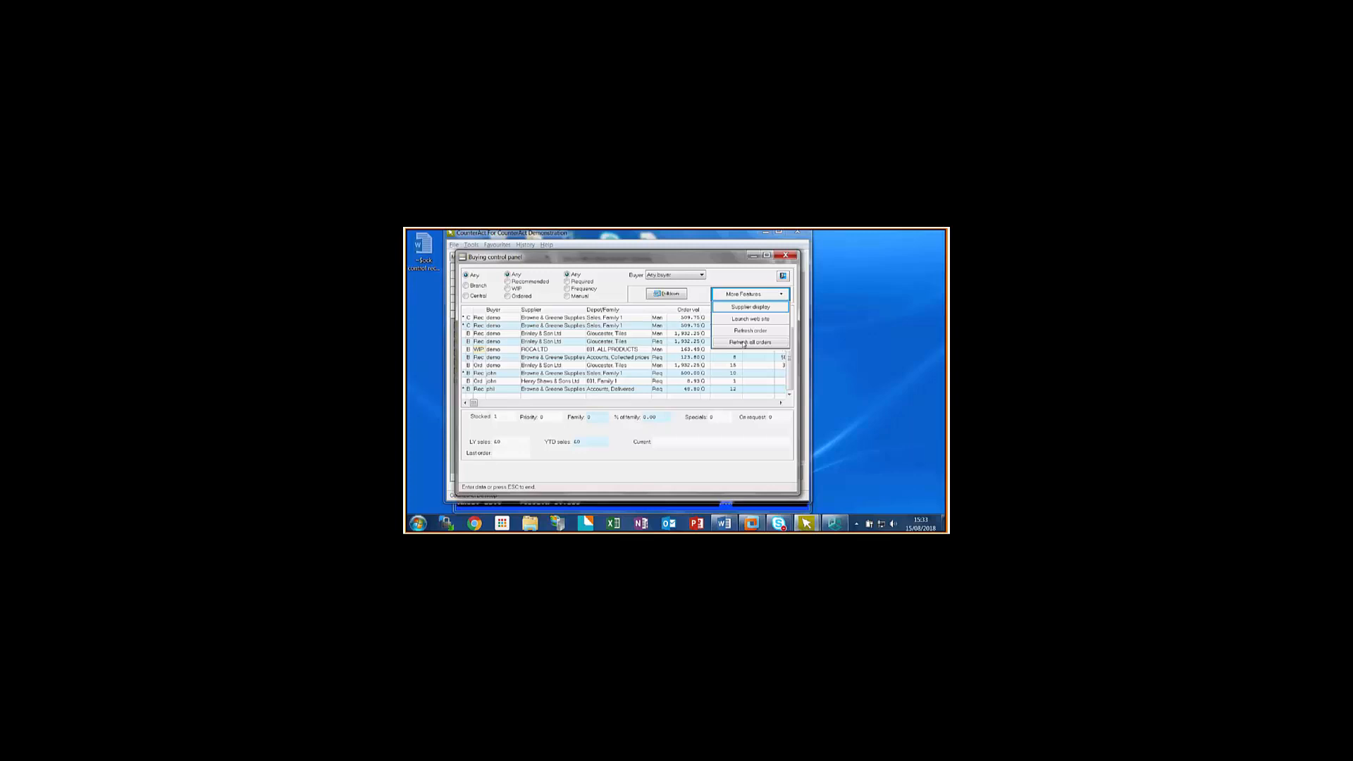
pyautogui.click(744, 343)
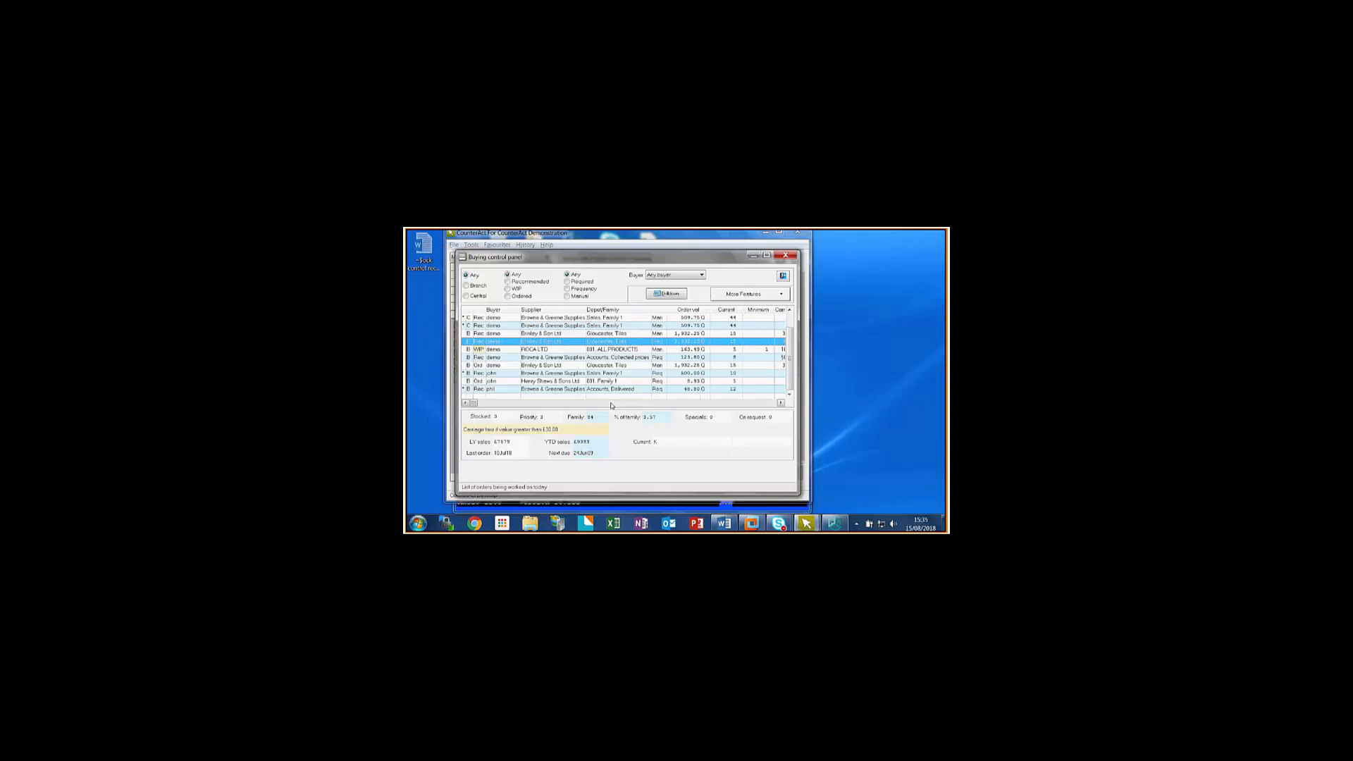
pyautogui.click(787, 256)
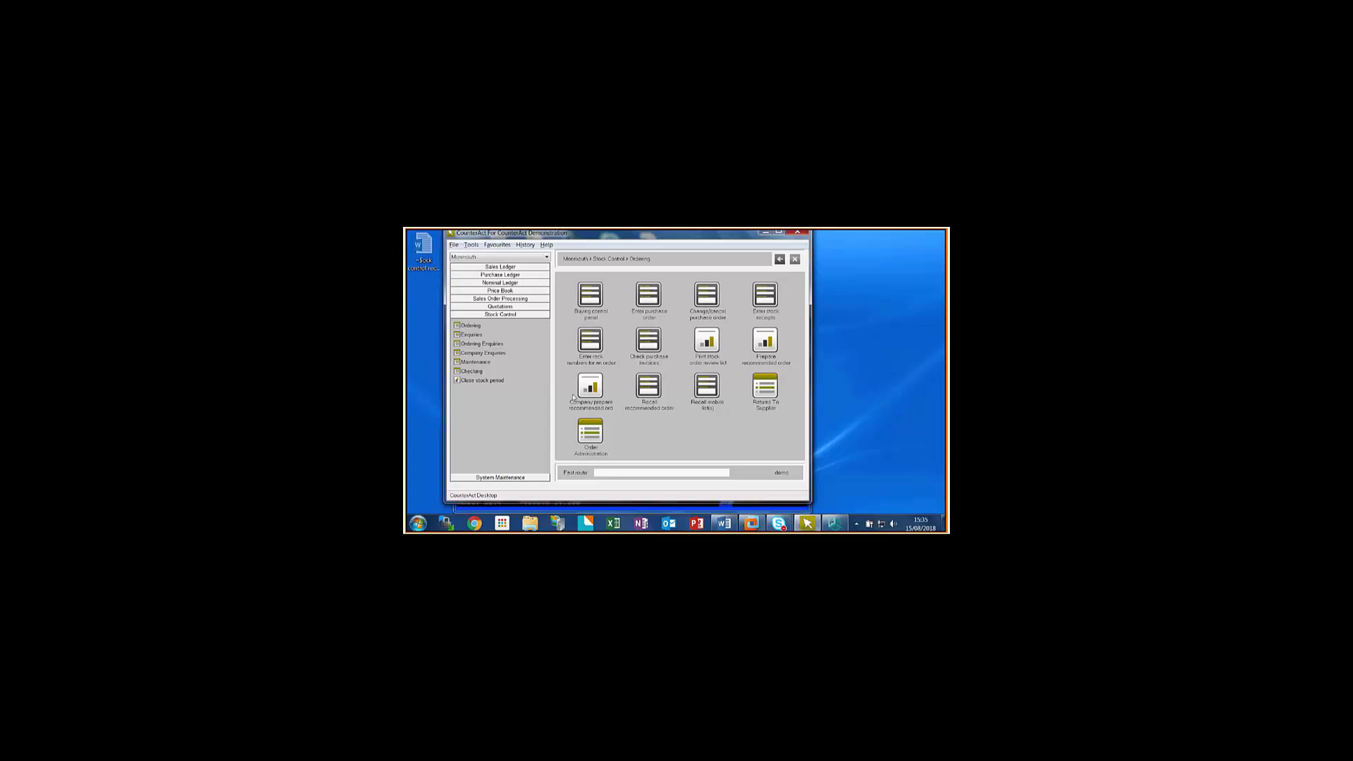
# - Search the CounterAct help topics for "recommended order"
pyautogui.click(545, 246)
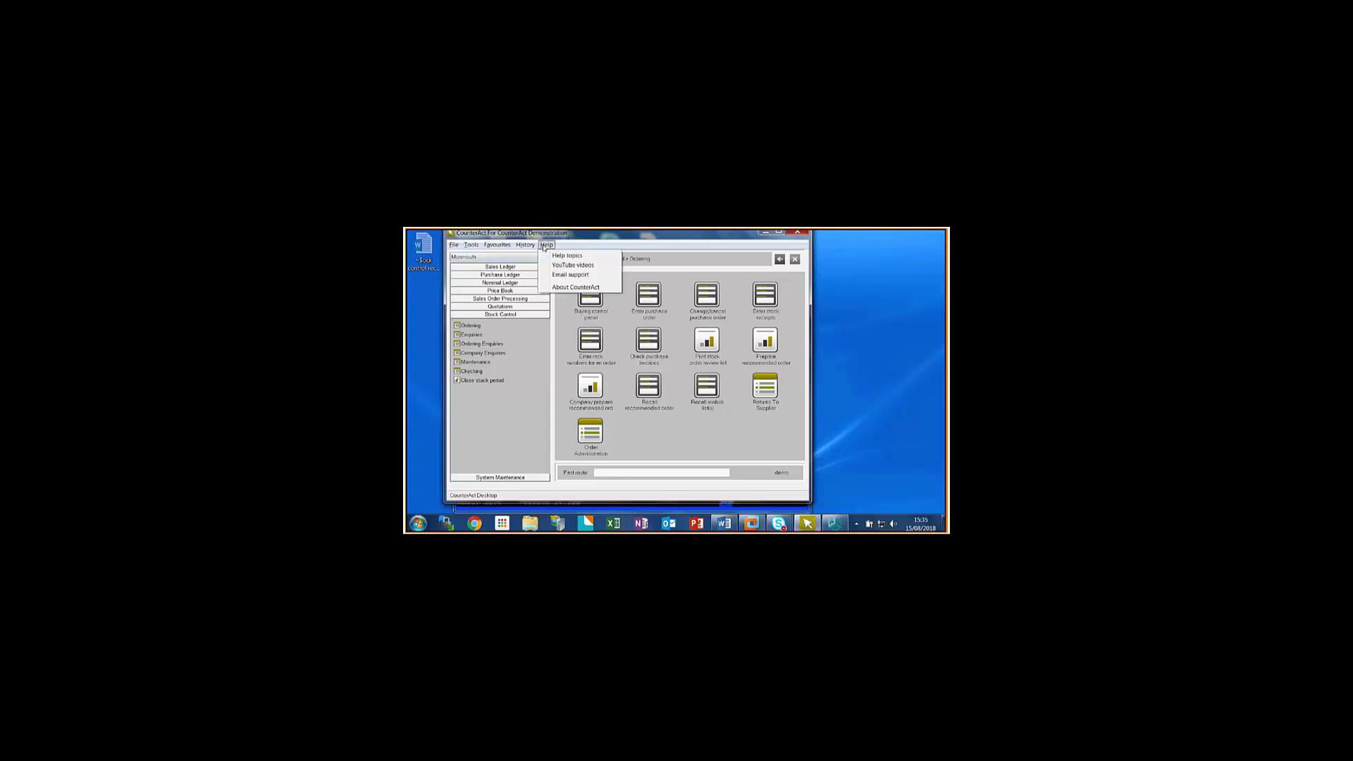
pyautogui.click(553, 256)
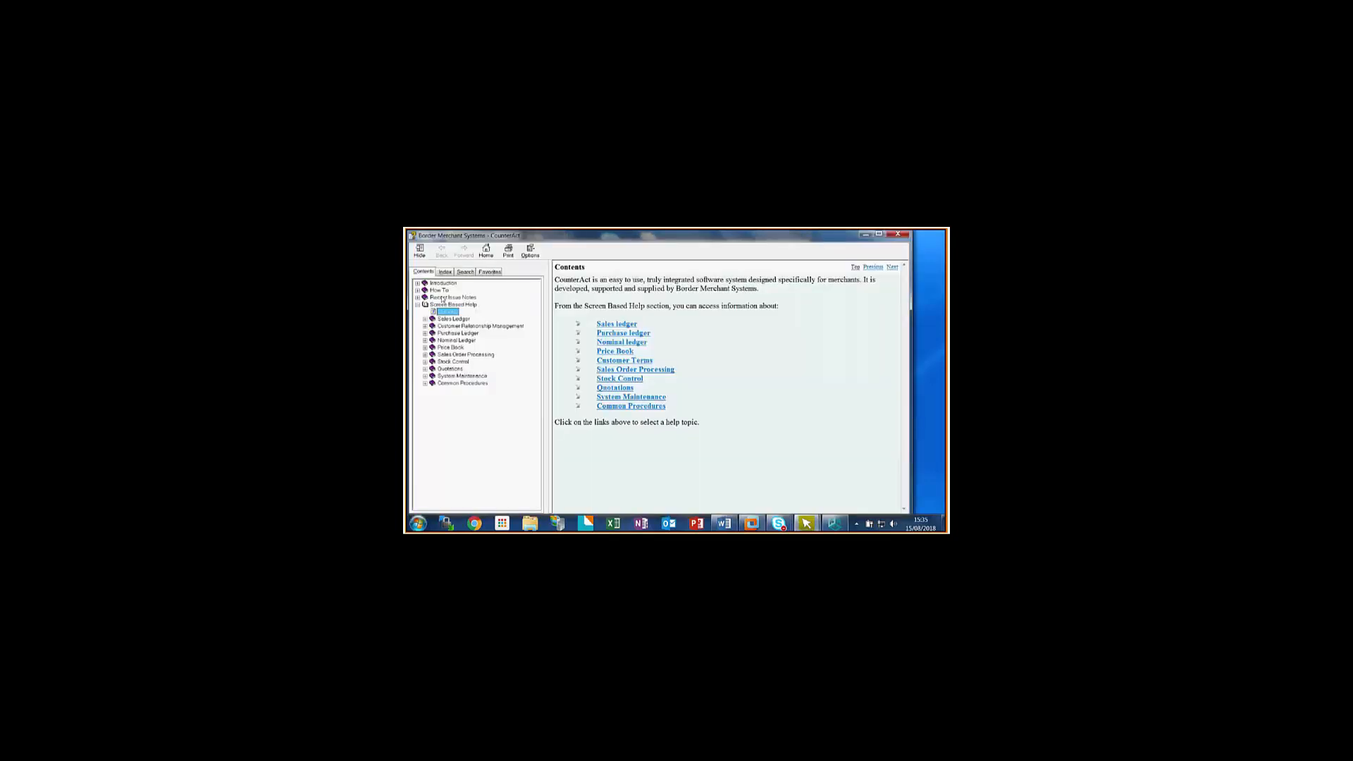
pyautogui.click(465, 271)
pyautogui.write('recommended orders')
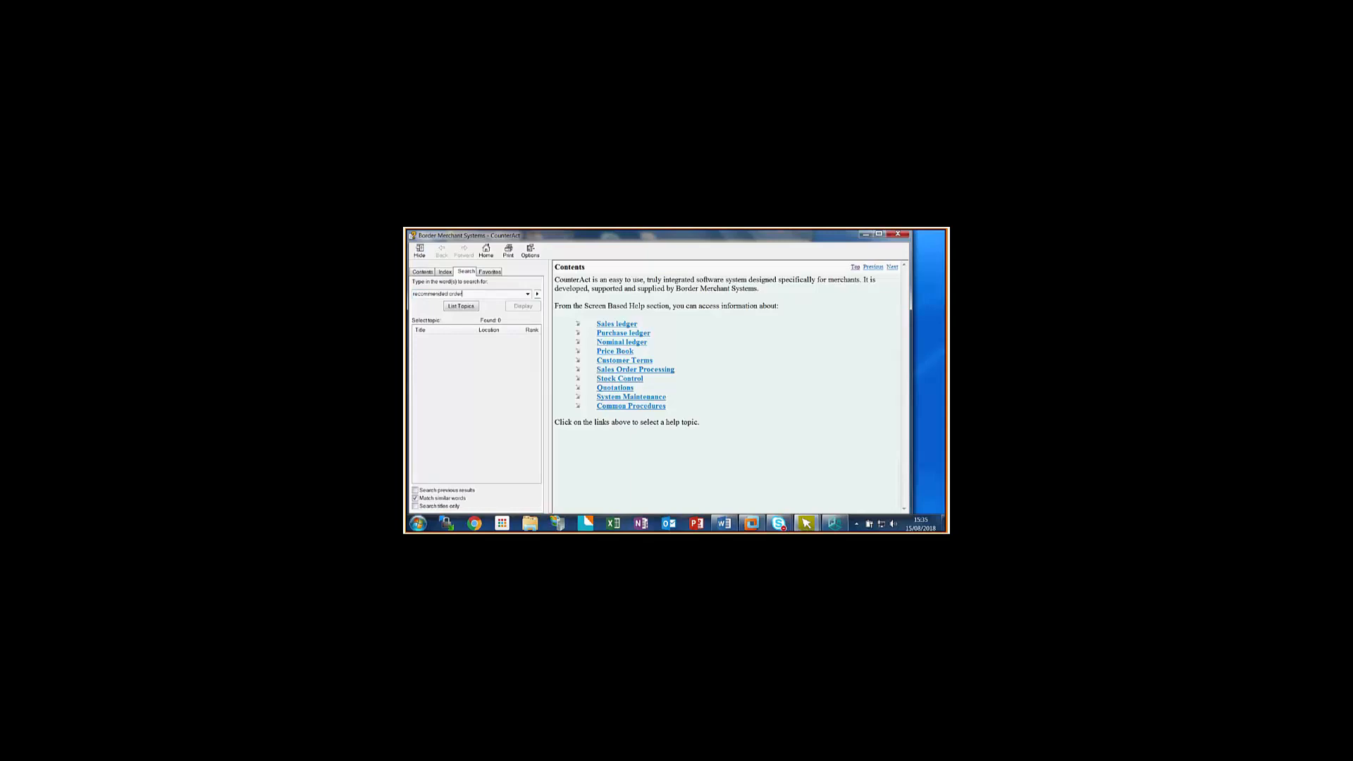
pyautogui.press('Return')
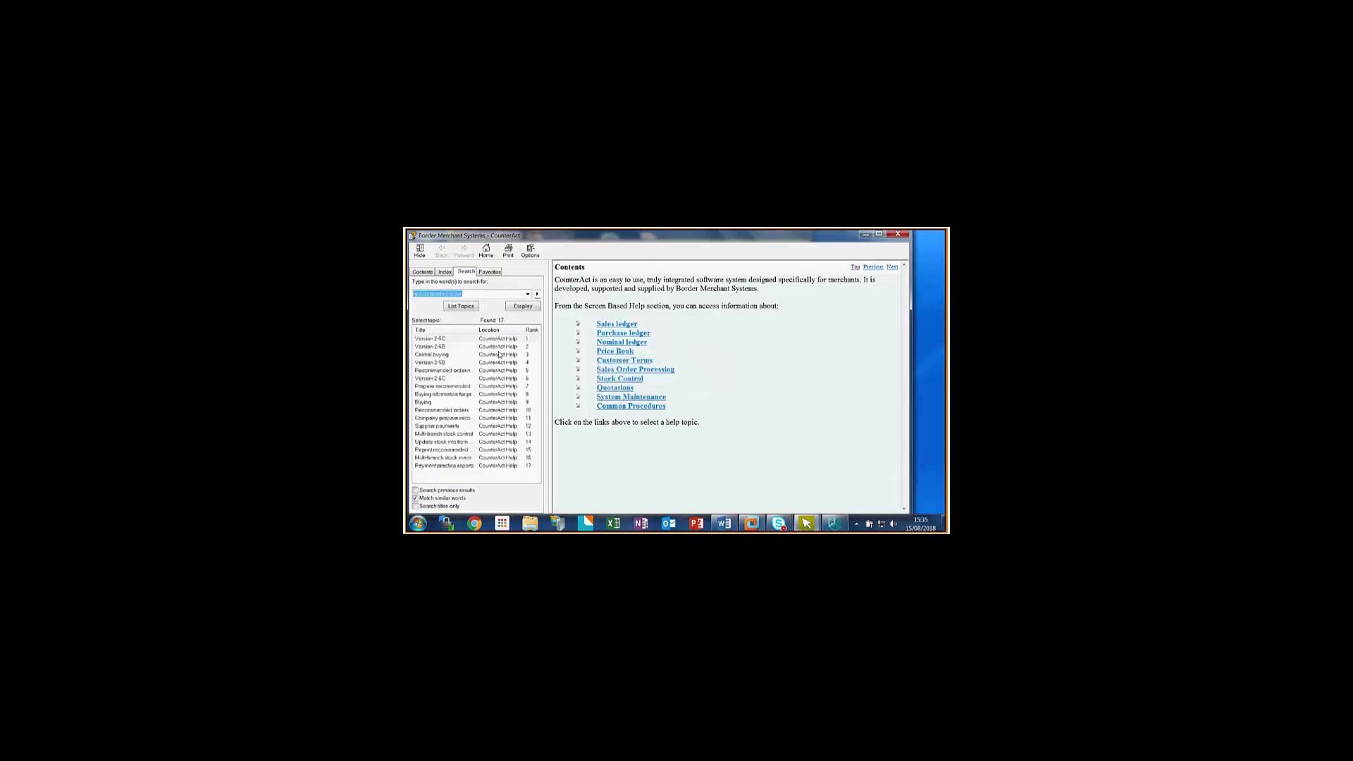
# - Display the Central buying help topic on company recommended orders, and close the help
pyautogui.click(441, 356)
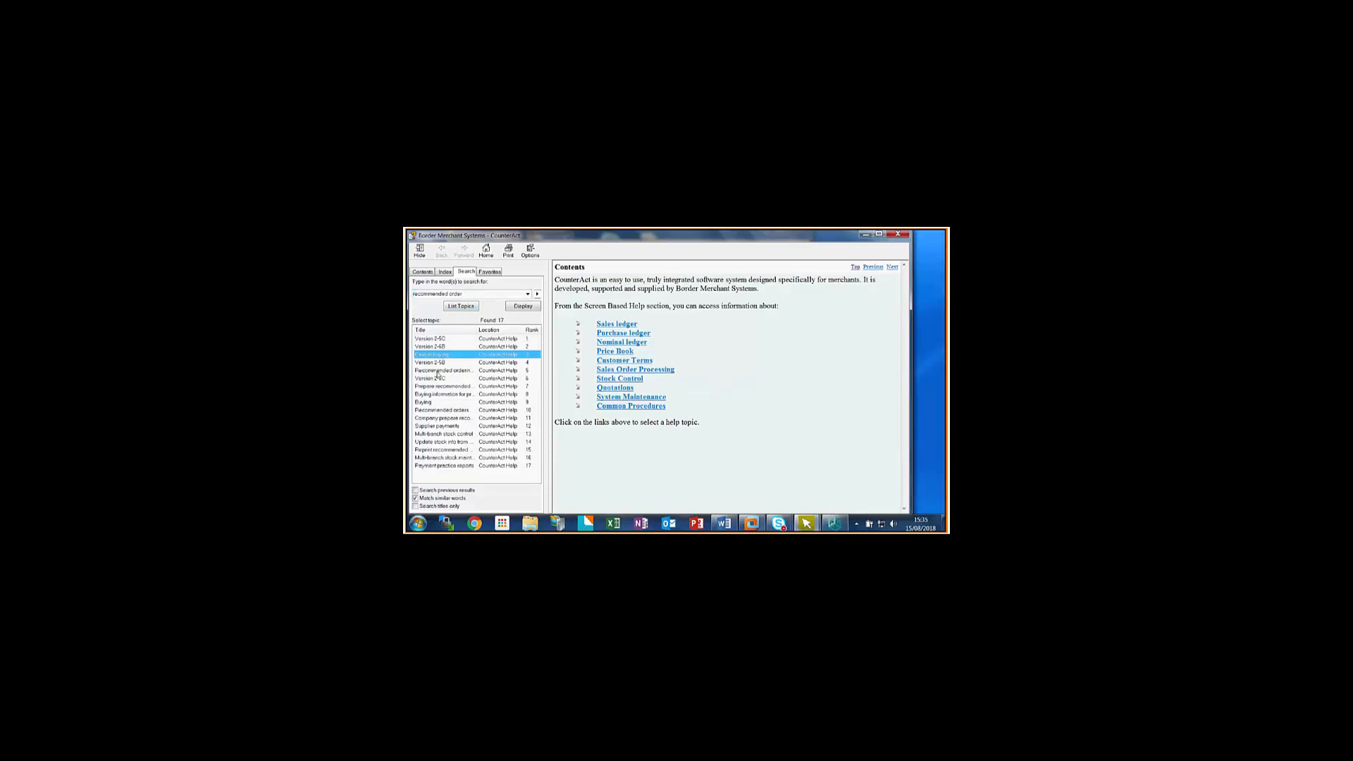
pyautogui.click(440, 371)
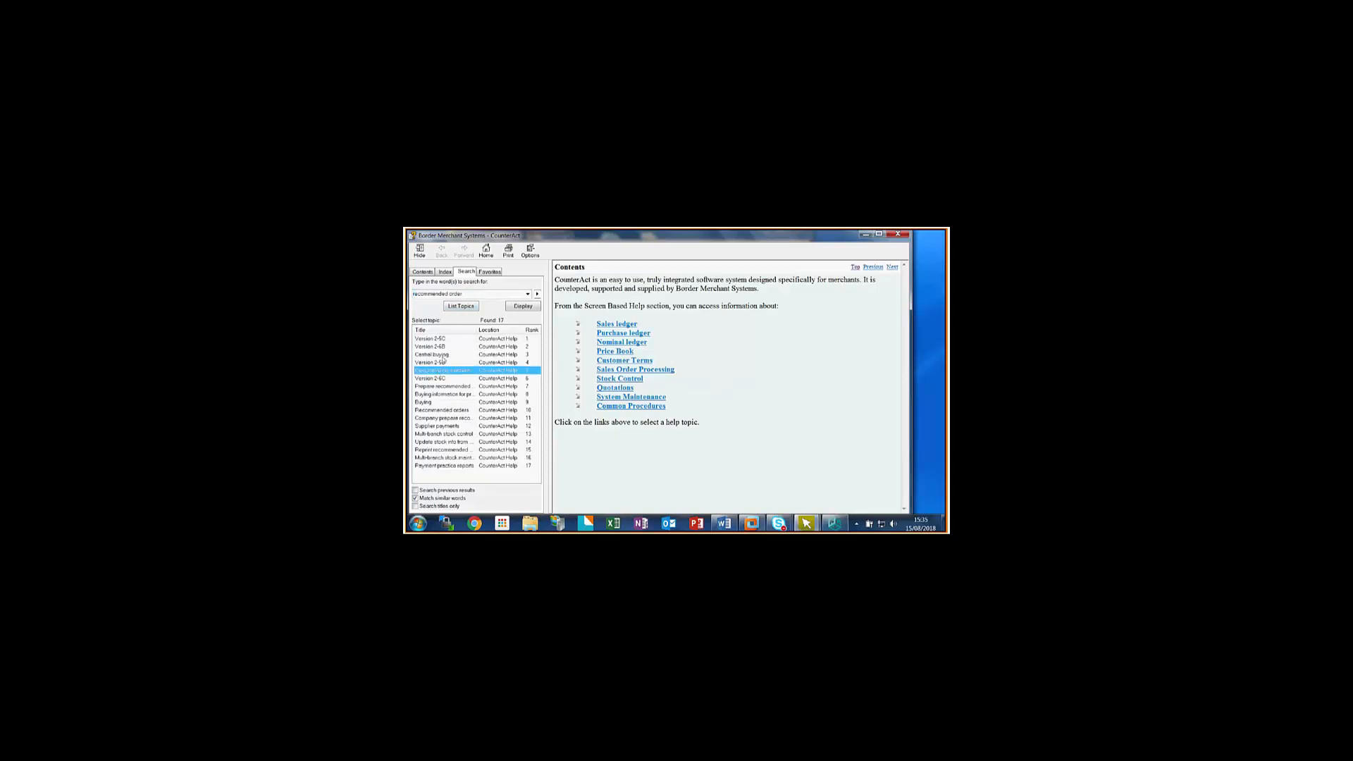
pyautogui.doubleClick(441, 355)
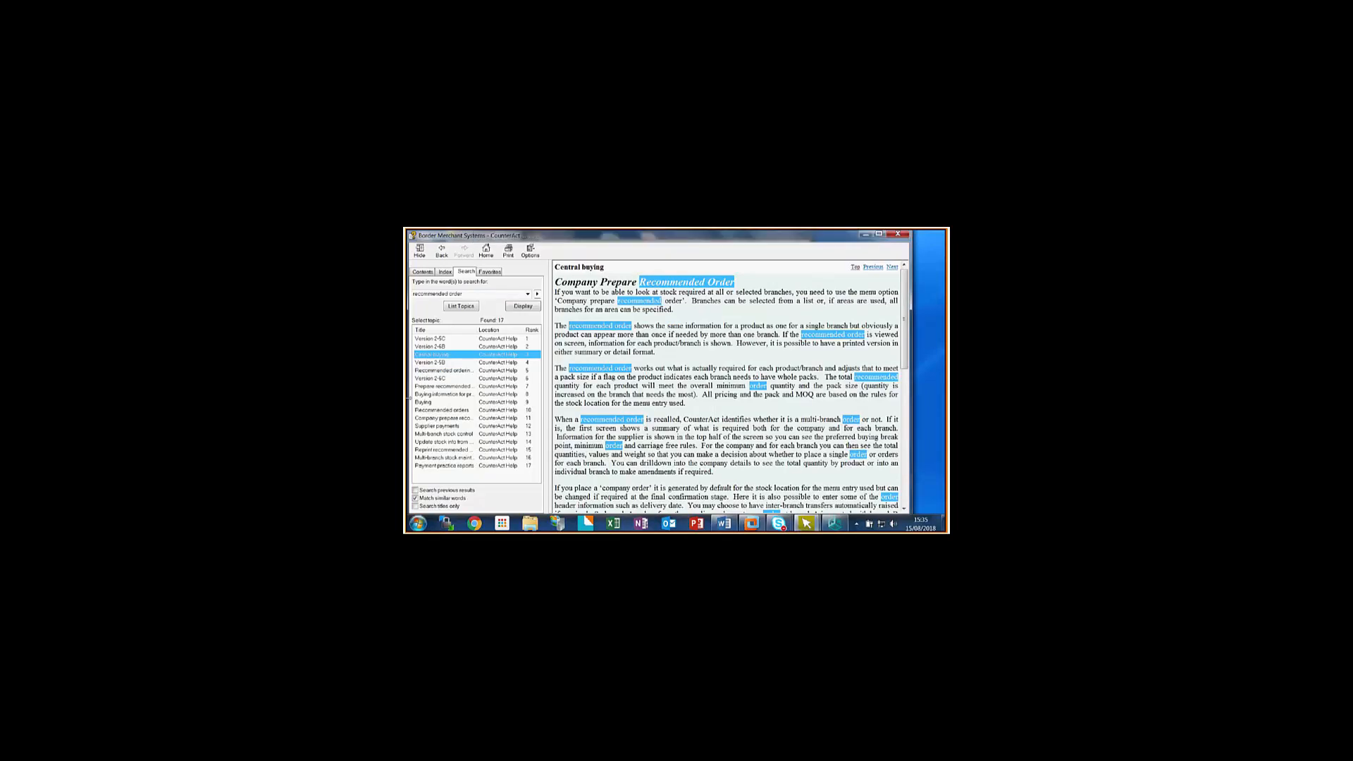
pyautogui.moveTo(847, 239)
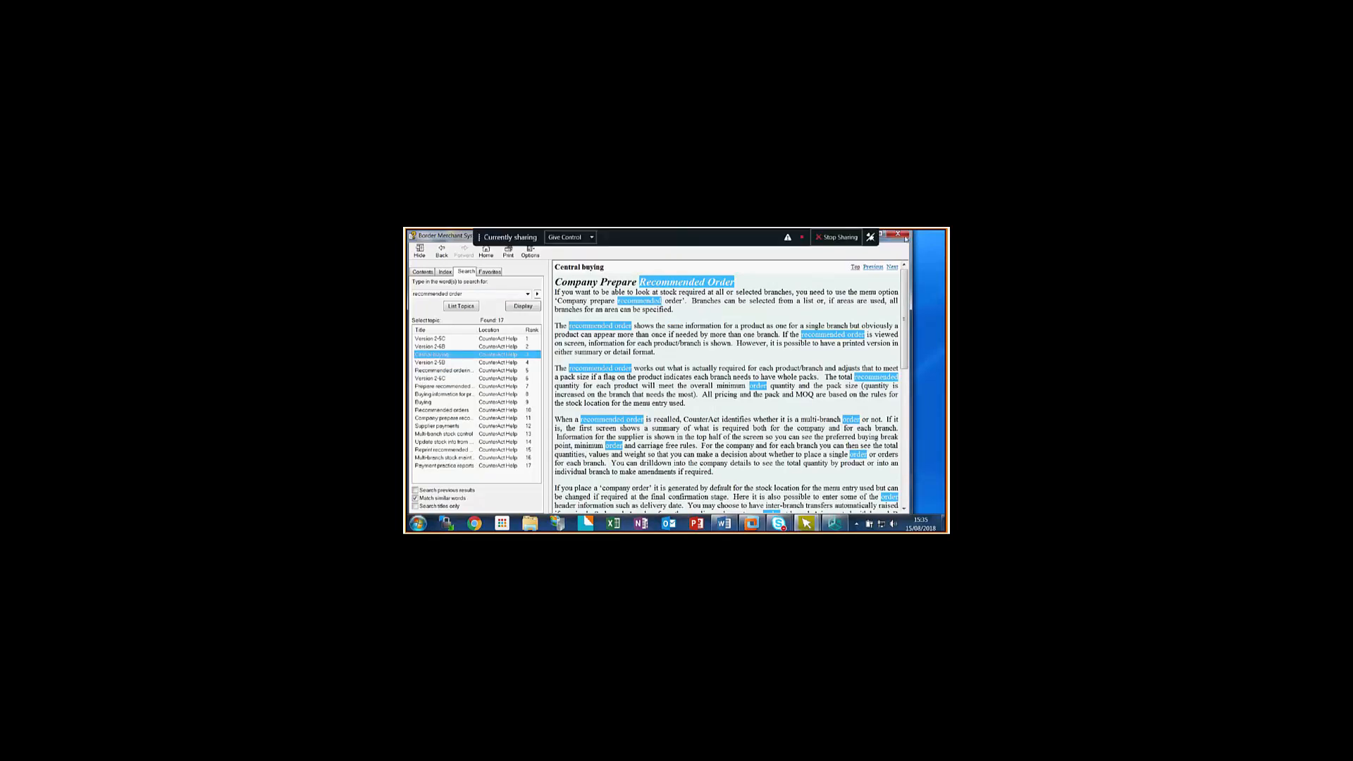
pyautogui.click(900, 236)
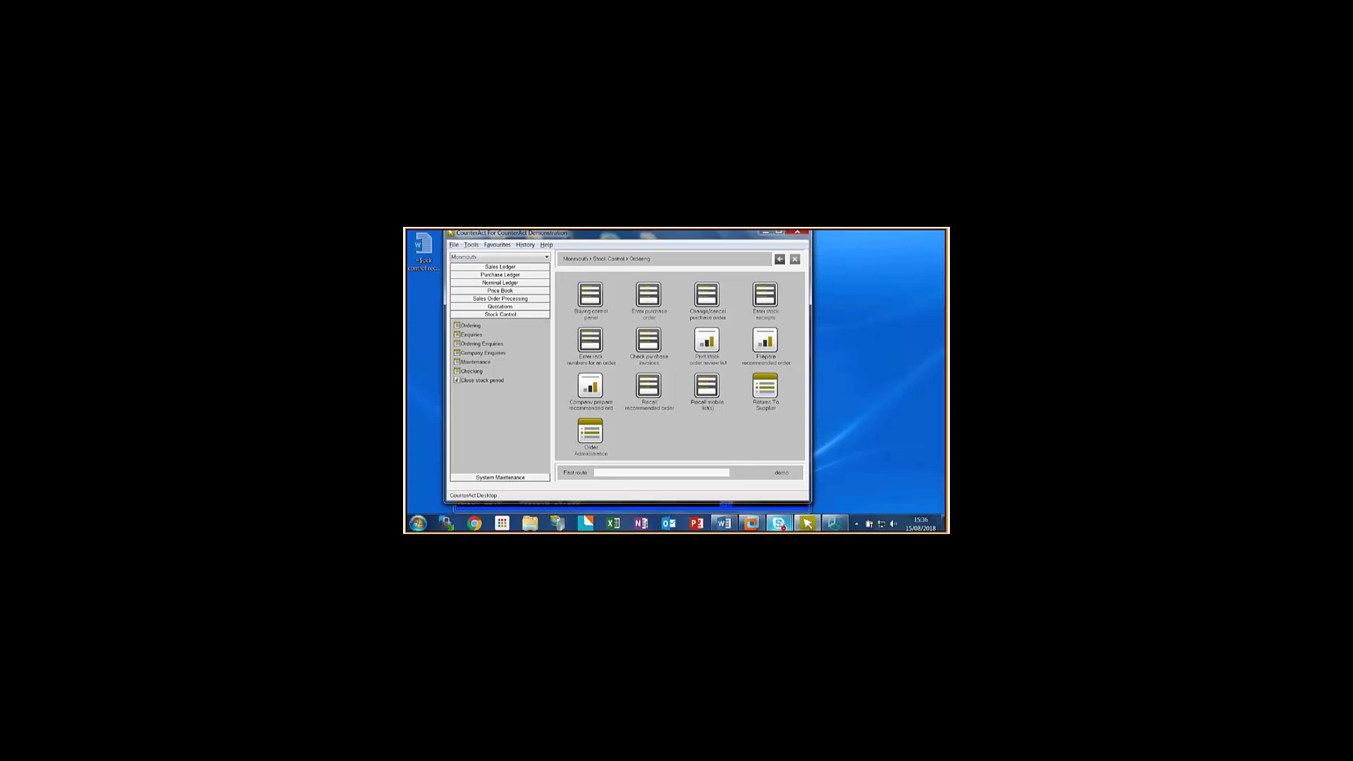
pyautogui.moveTo(778, 524)
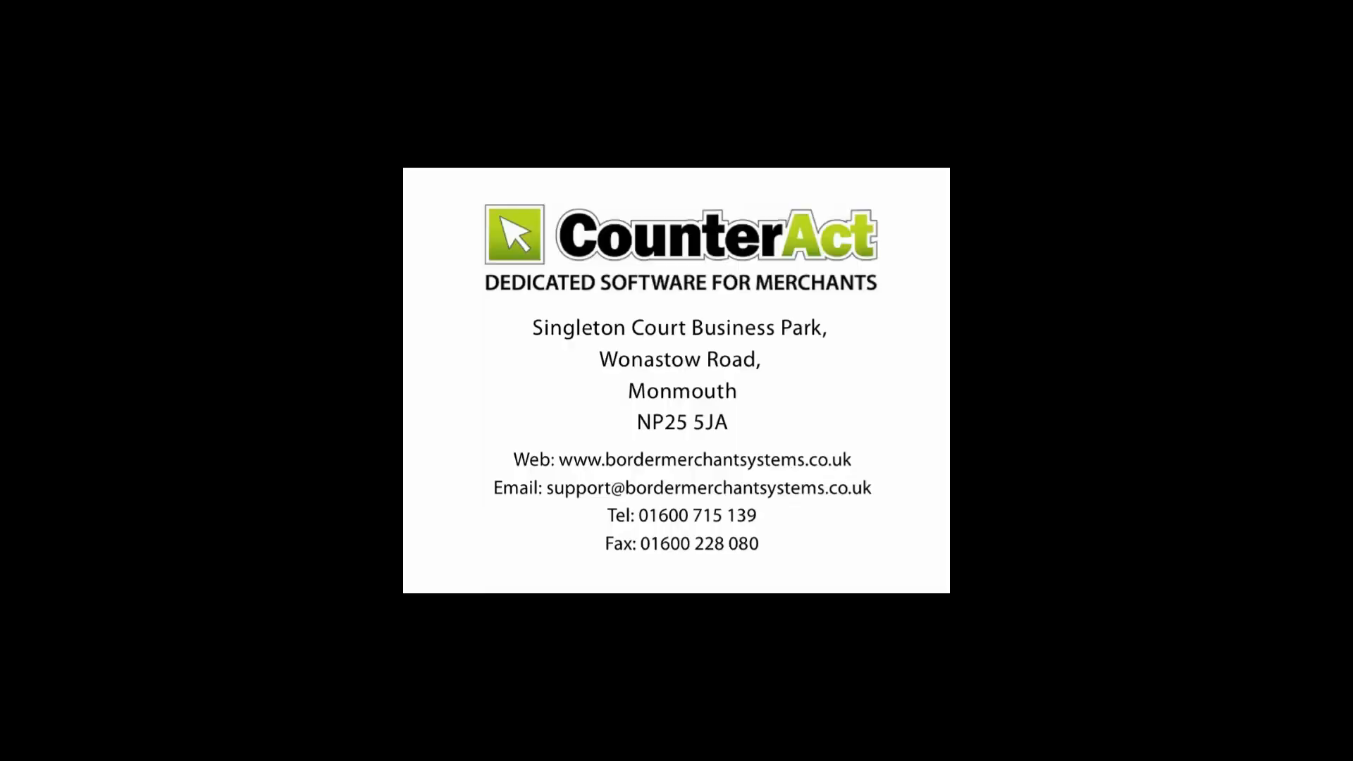